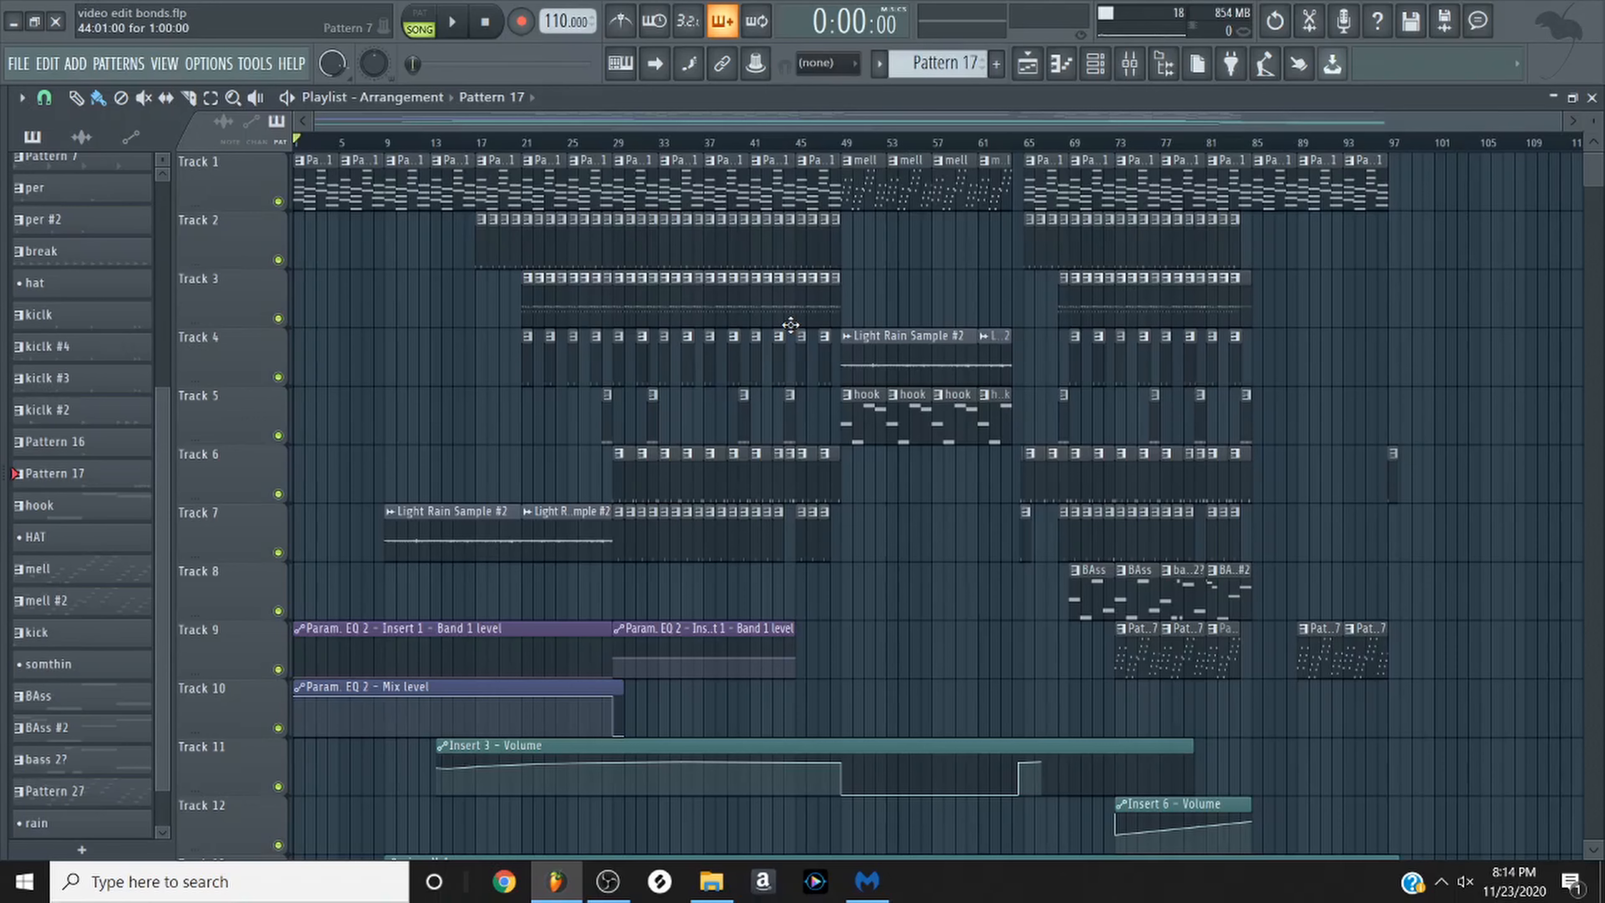
Switch playback to pattern mode and play Pattern 1's E-grand chords in the piano roll.
{"action": "left_click", "coordinate": [419, 23]}
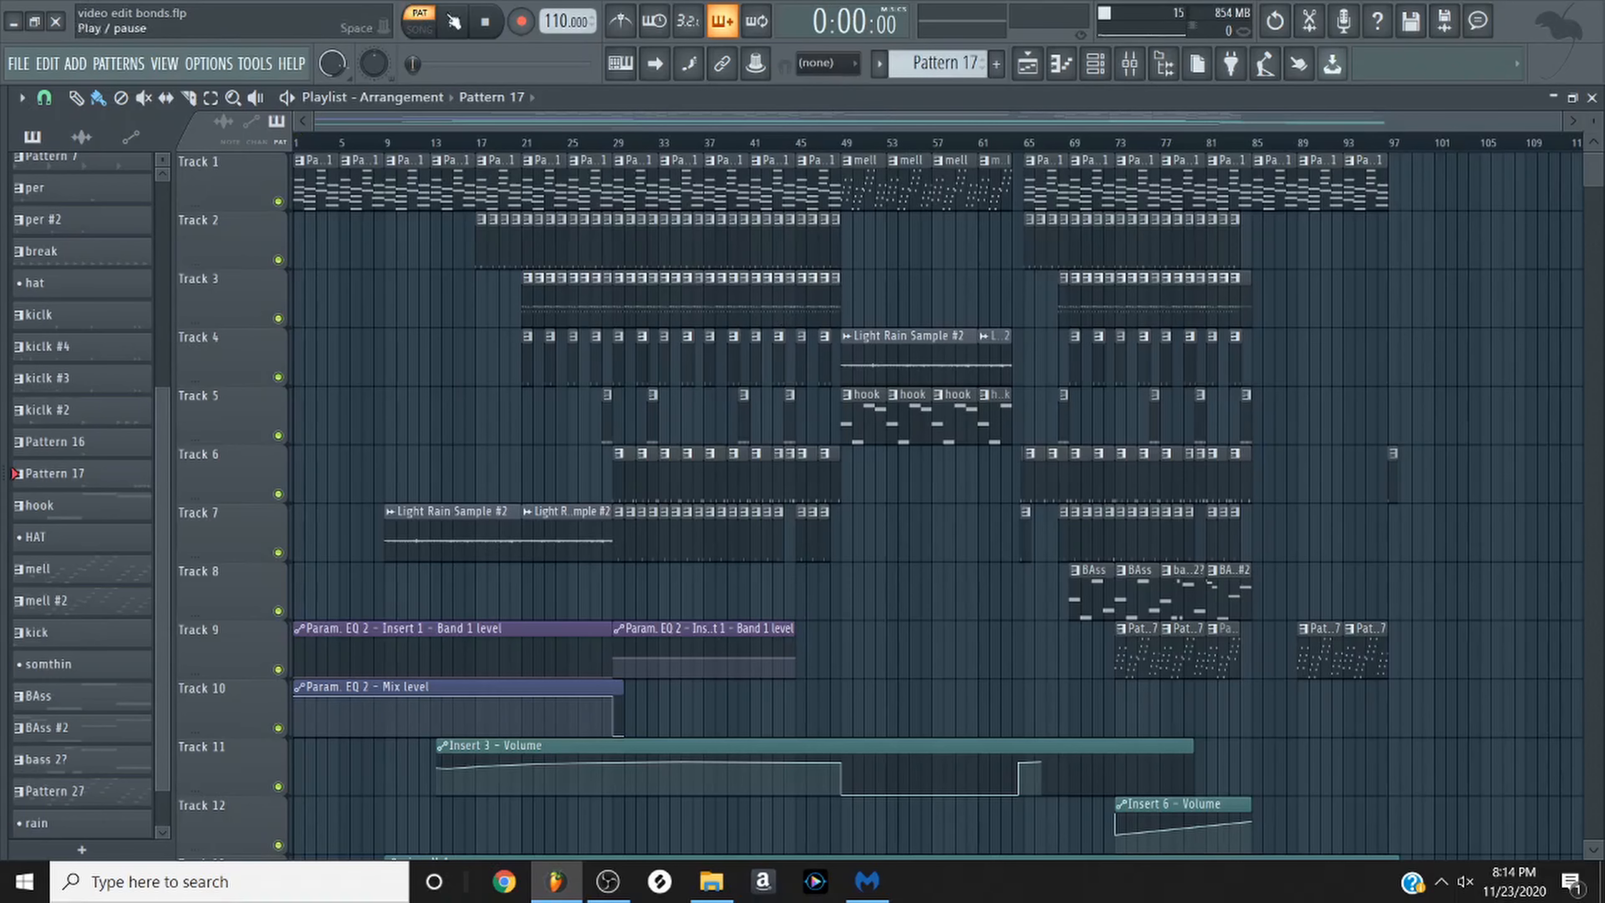
{"action": "double_click", "coordinate": [310, 183]}
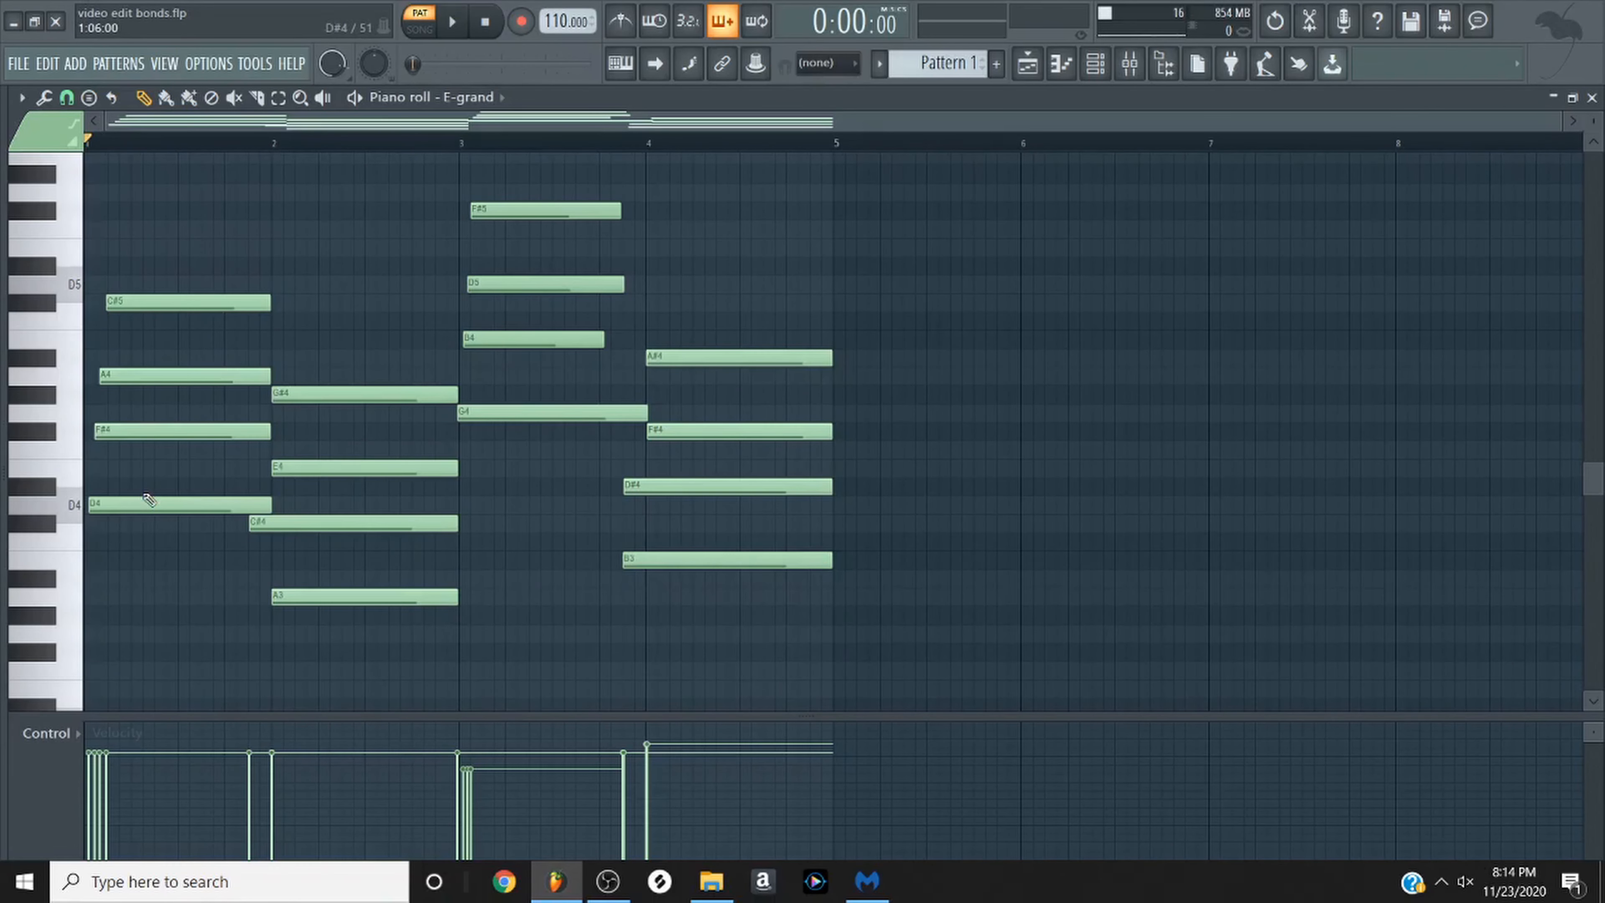
{"action": "left_click", "coordinate": [463, 28]}
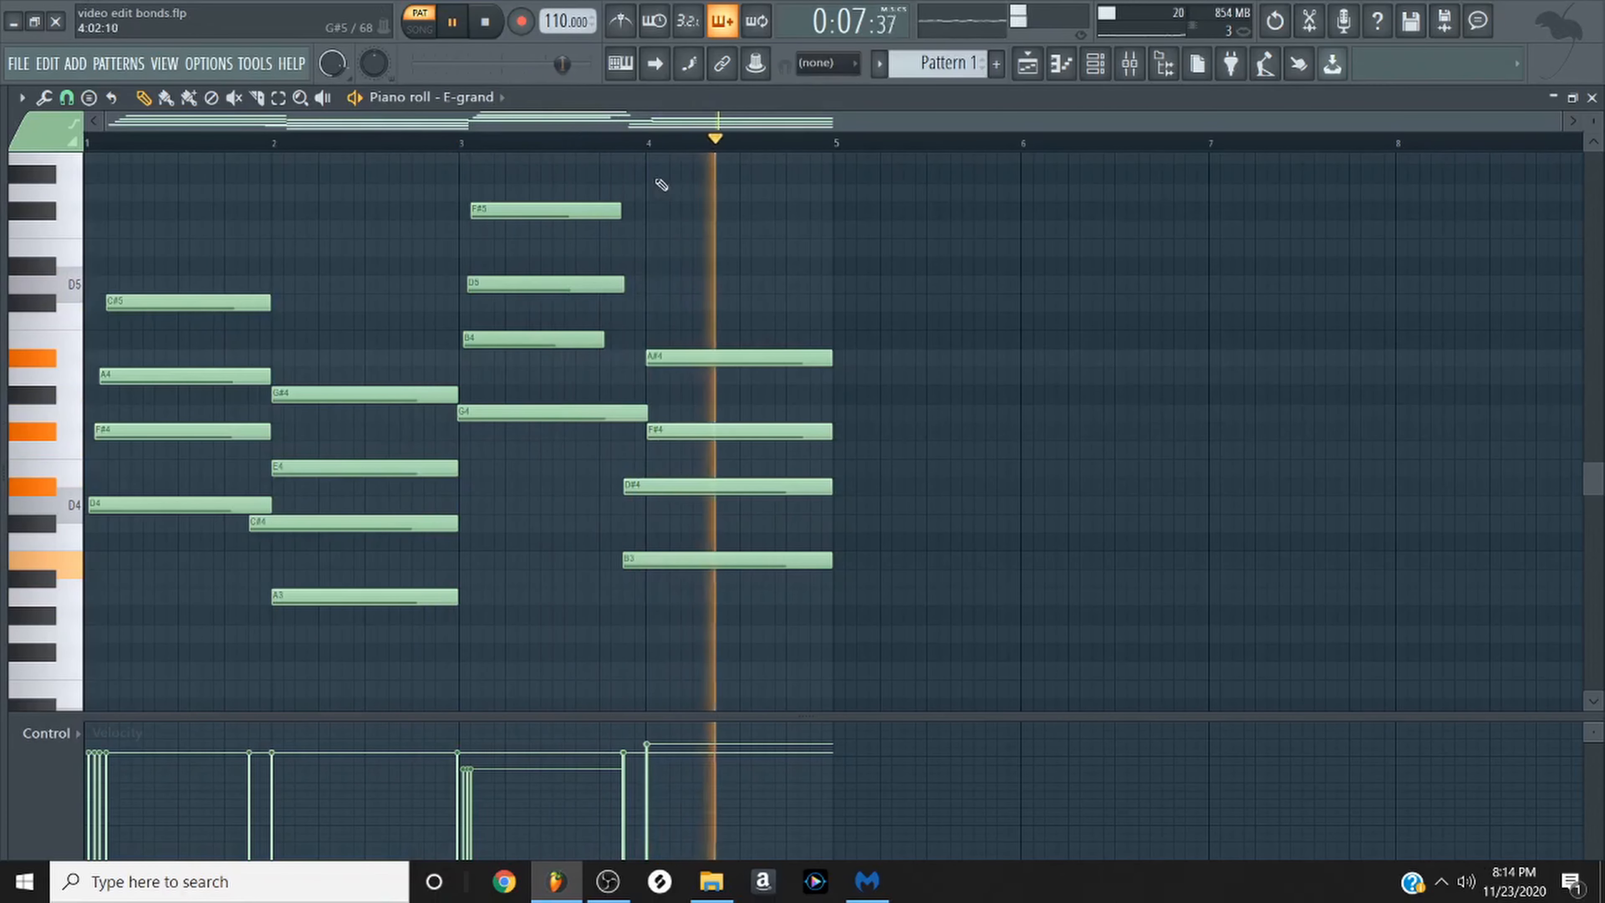
{"action": "key", "text": "space"}
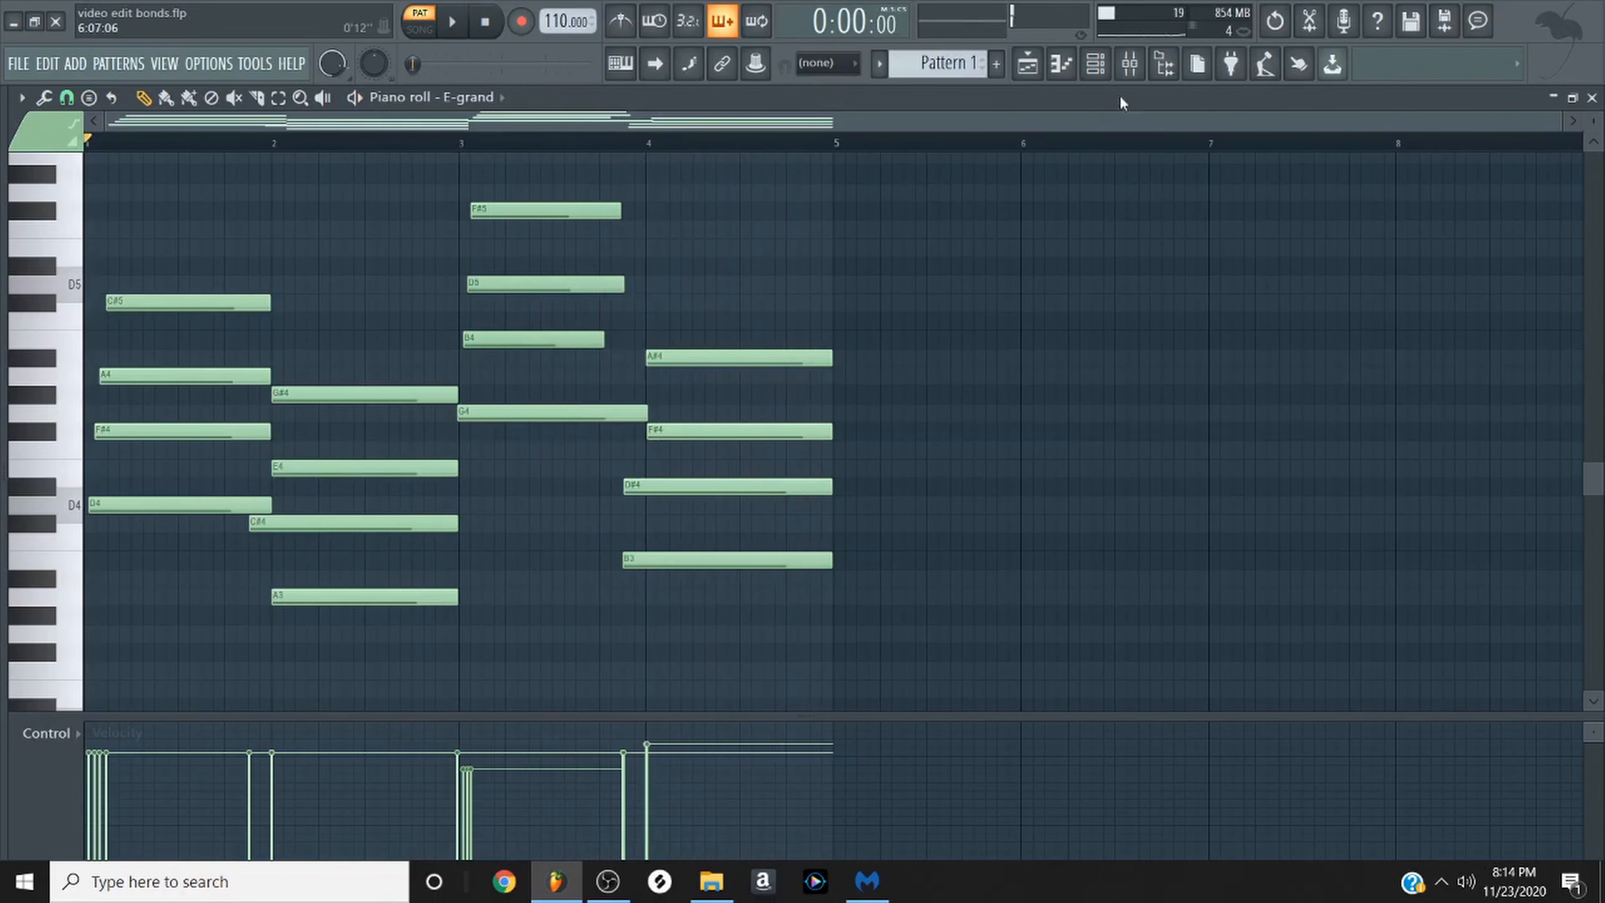
Examine the Fruity Reeverb 2 and both Fruity parametric EQ 2 effects on the E grand mixer track.
{"action": "left_click", "coordinate": [1131, 64]}
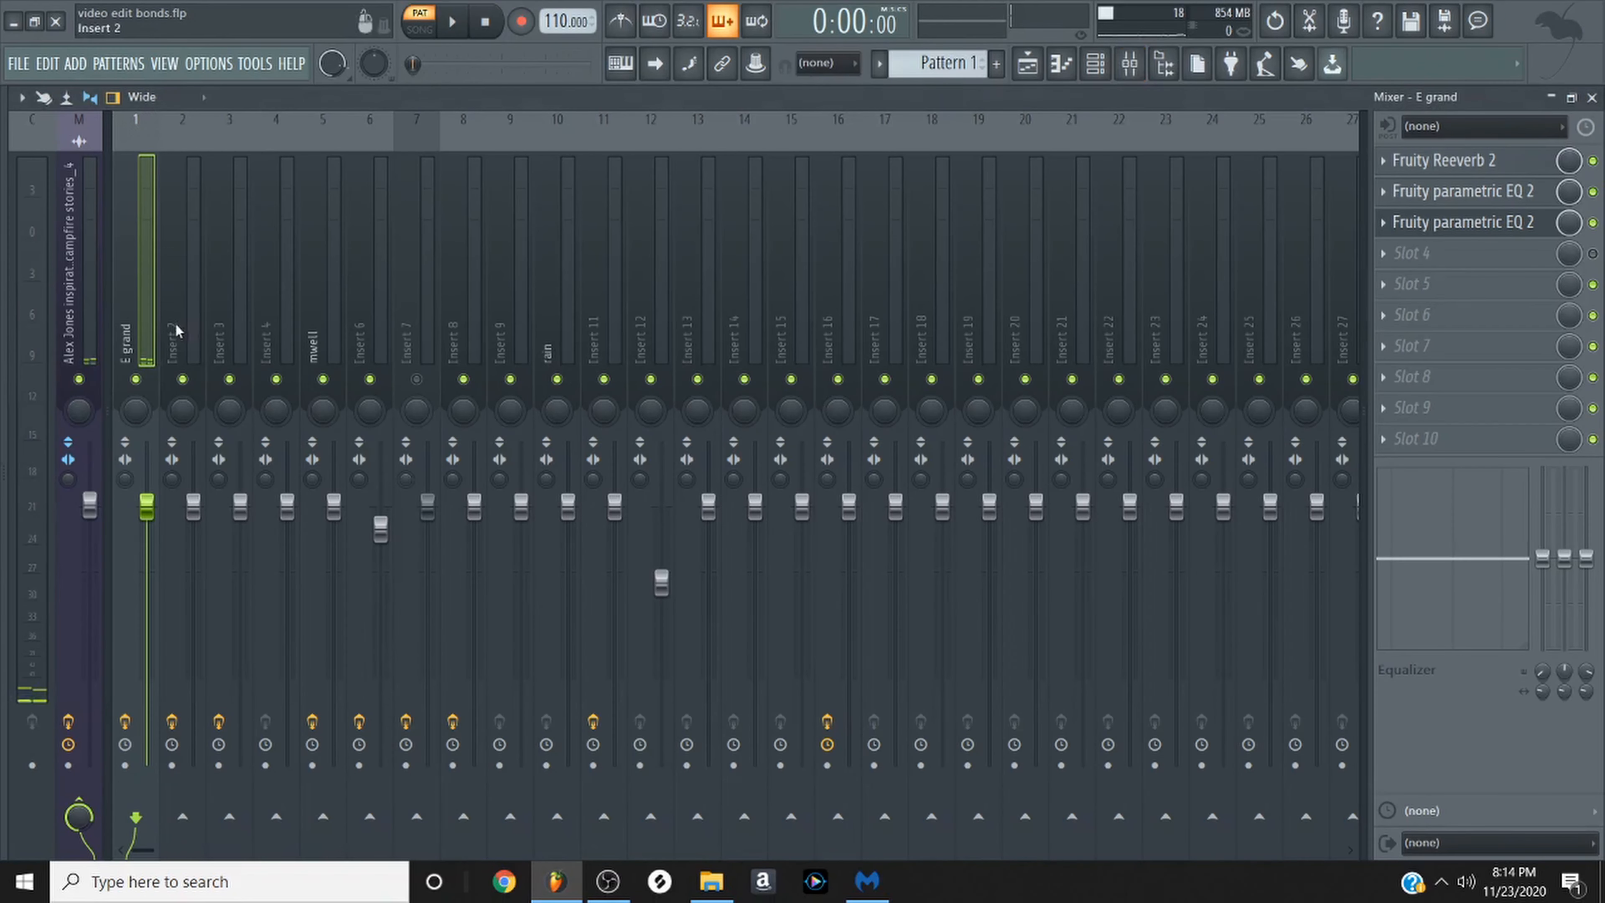
{"action": "left_click", "coordinate": [1490, 168]}
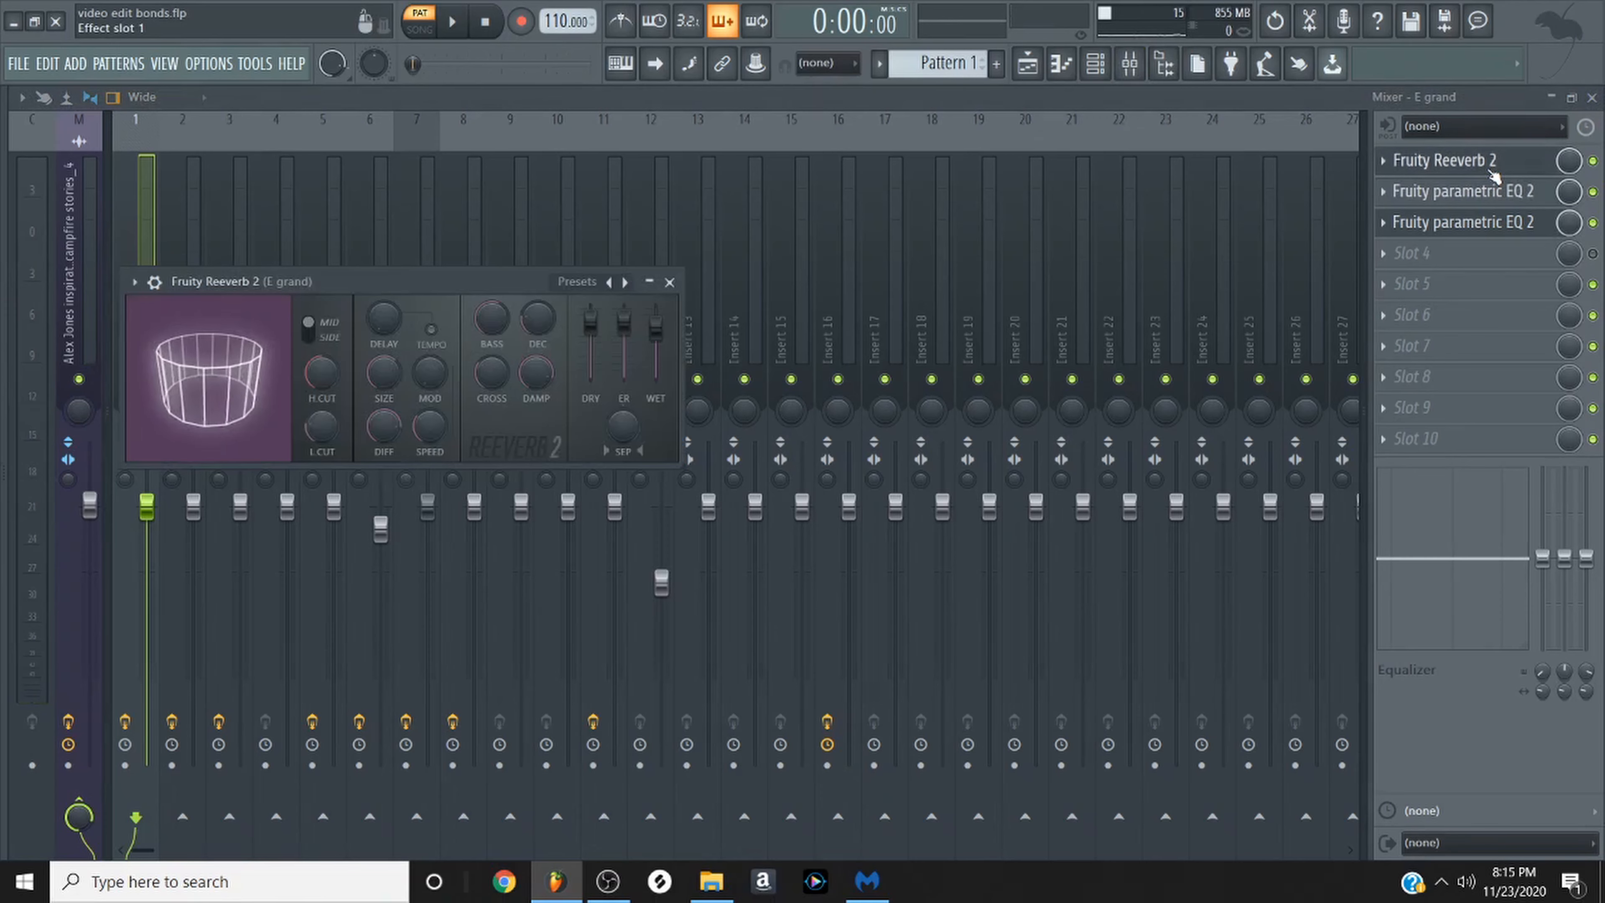
{"action": "left_click", "coordinate": [1492, 201]}
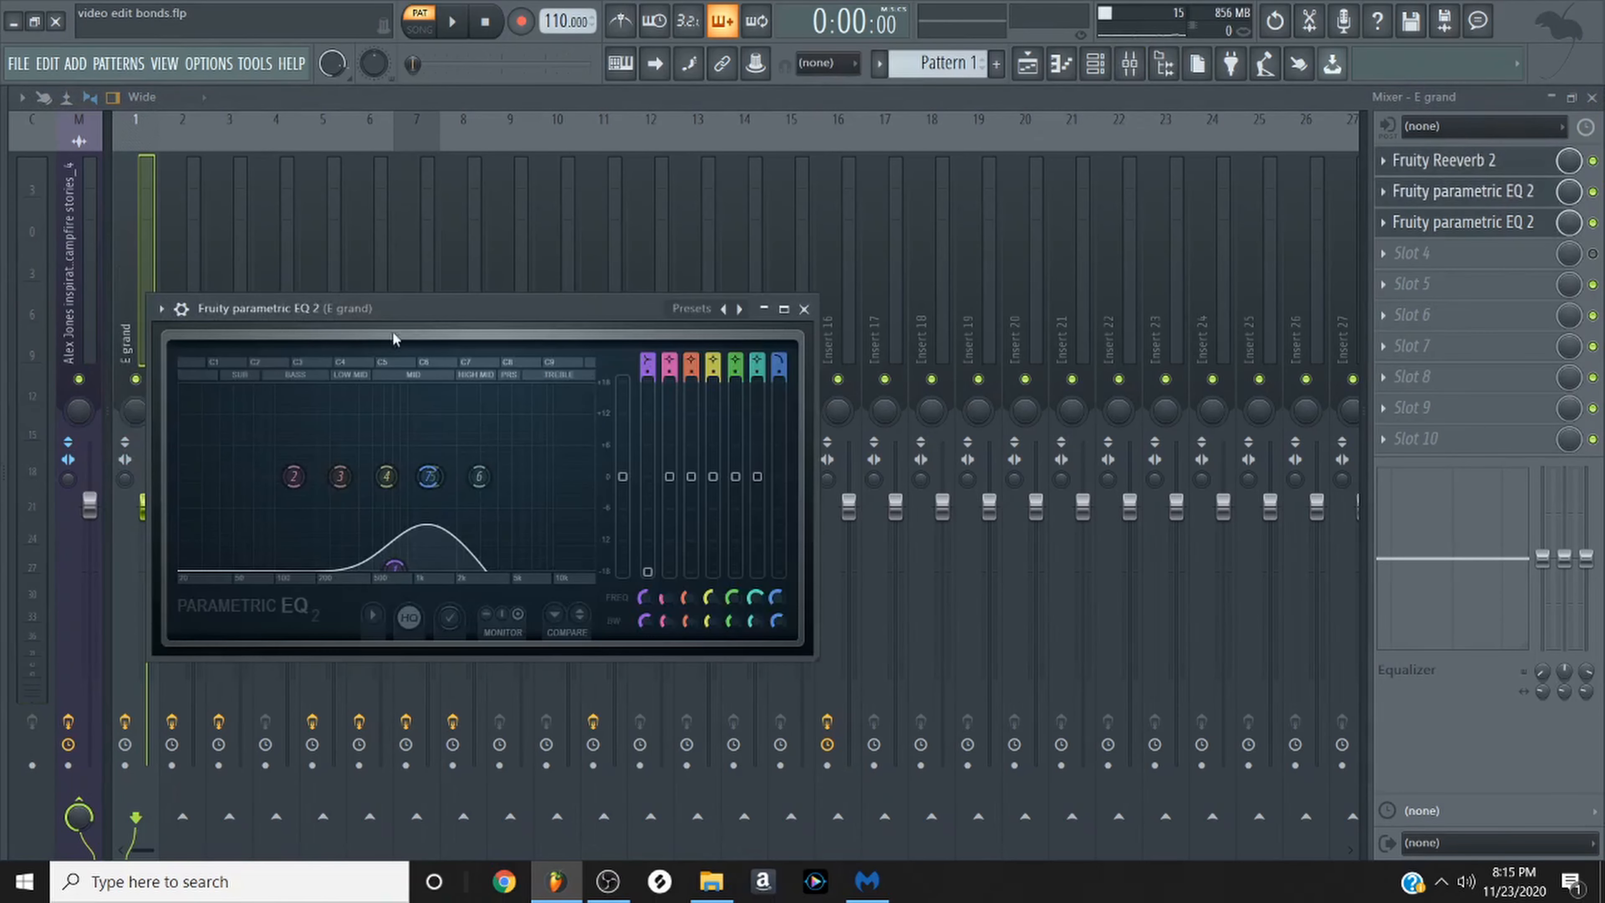
{"action": "left_click_drag", "start_coordinate": [469, 318], "coordinate": [853, 293]}
{"action": "left_click", "coordinate": [1517, 231]}
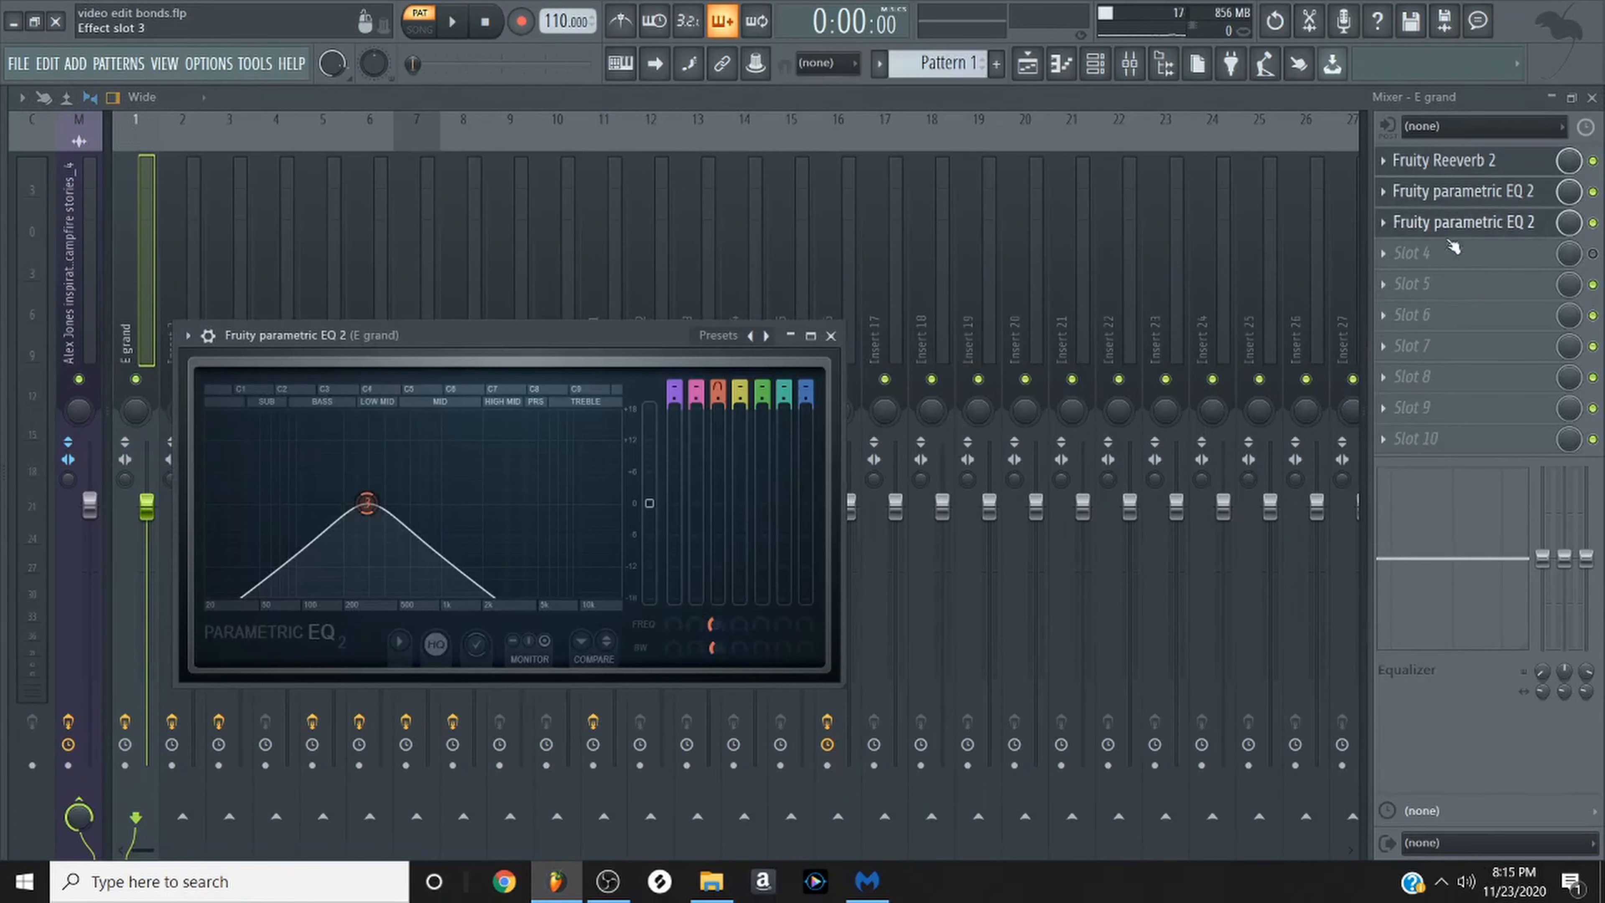
{"action": "left_click_drag", "start_coordinate": [422, 340], "coordinate": [830, 321]}
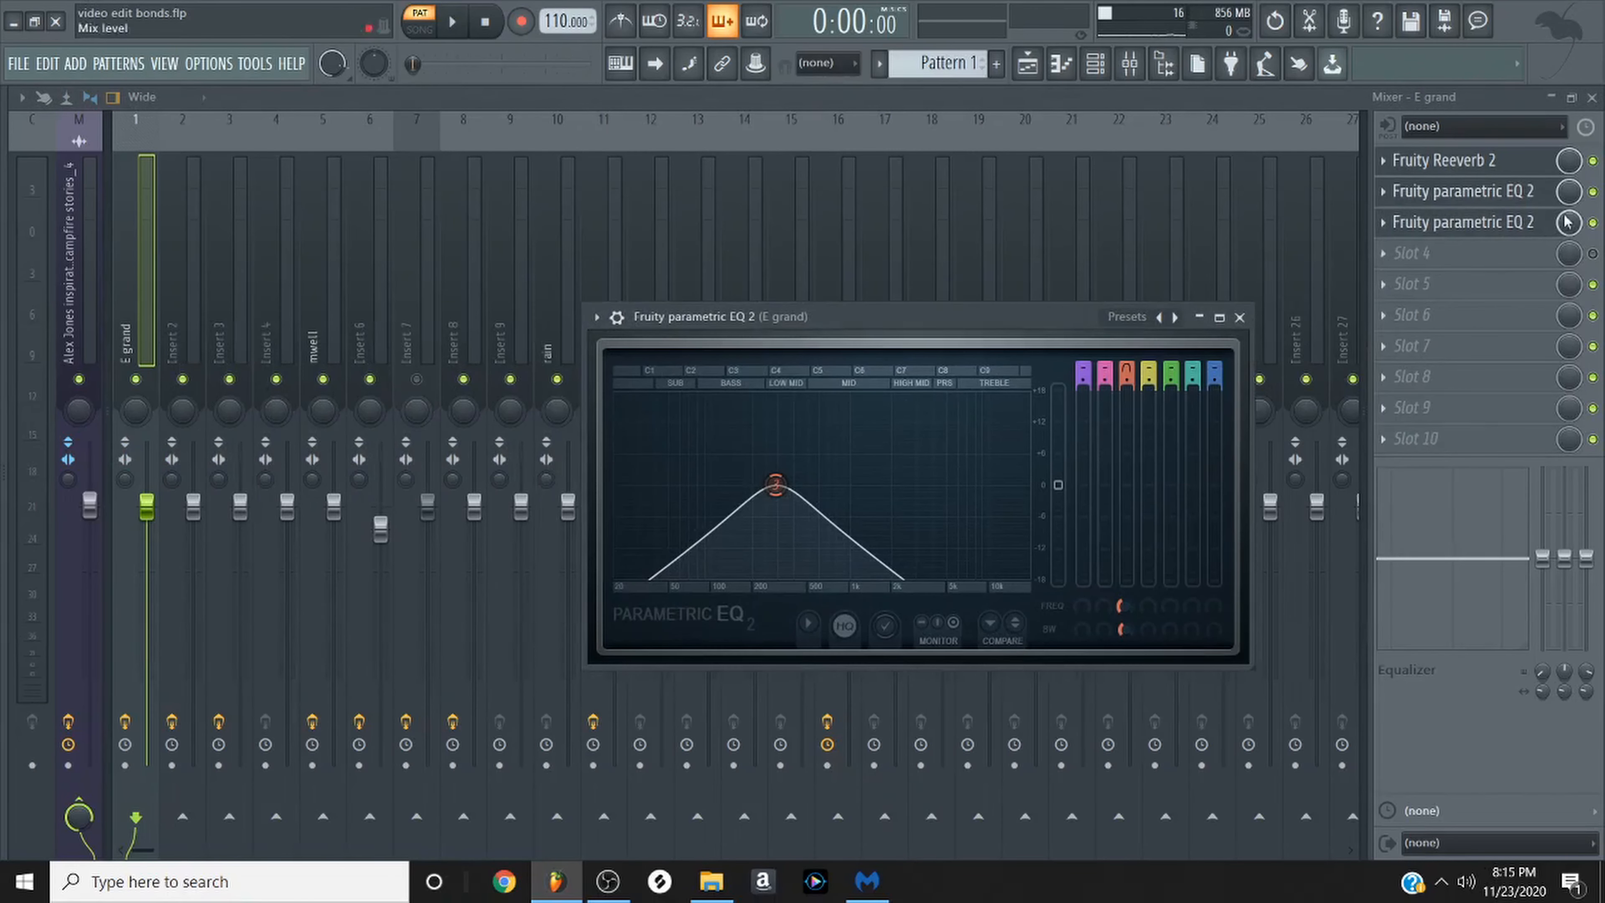
Bypass the reverb and both EQs on the E grand track and play Pattern 1 without them.
{"action": "left_click", "coordinate": [1594, 223]}
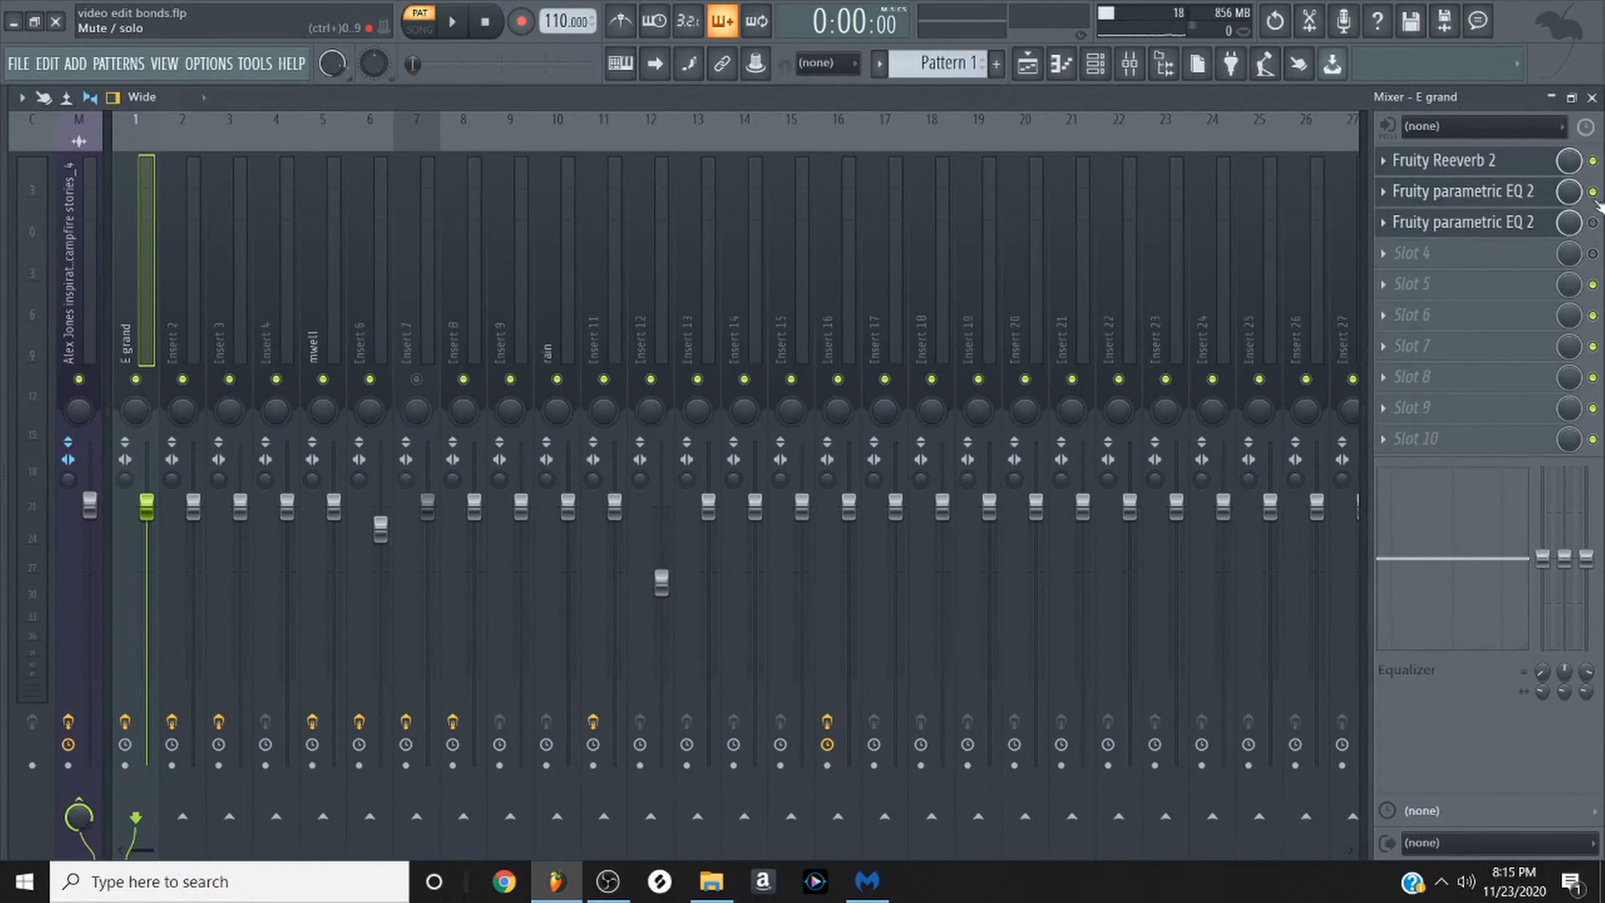
{"action": "left_click", "coordinate": [1592, 161]}
{"action": "key", "text": "space"}
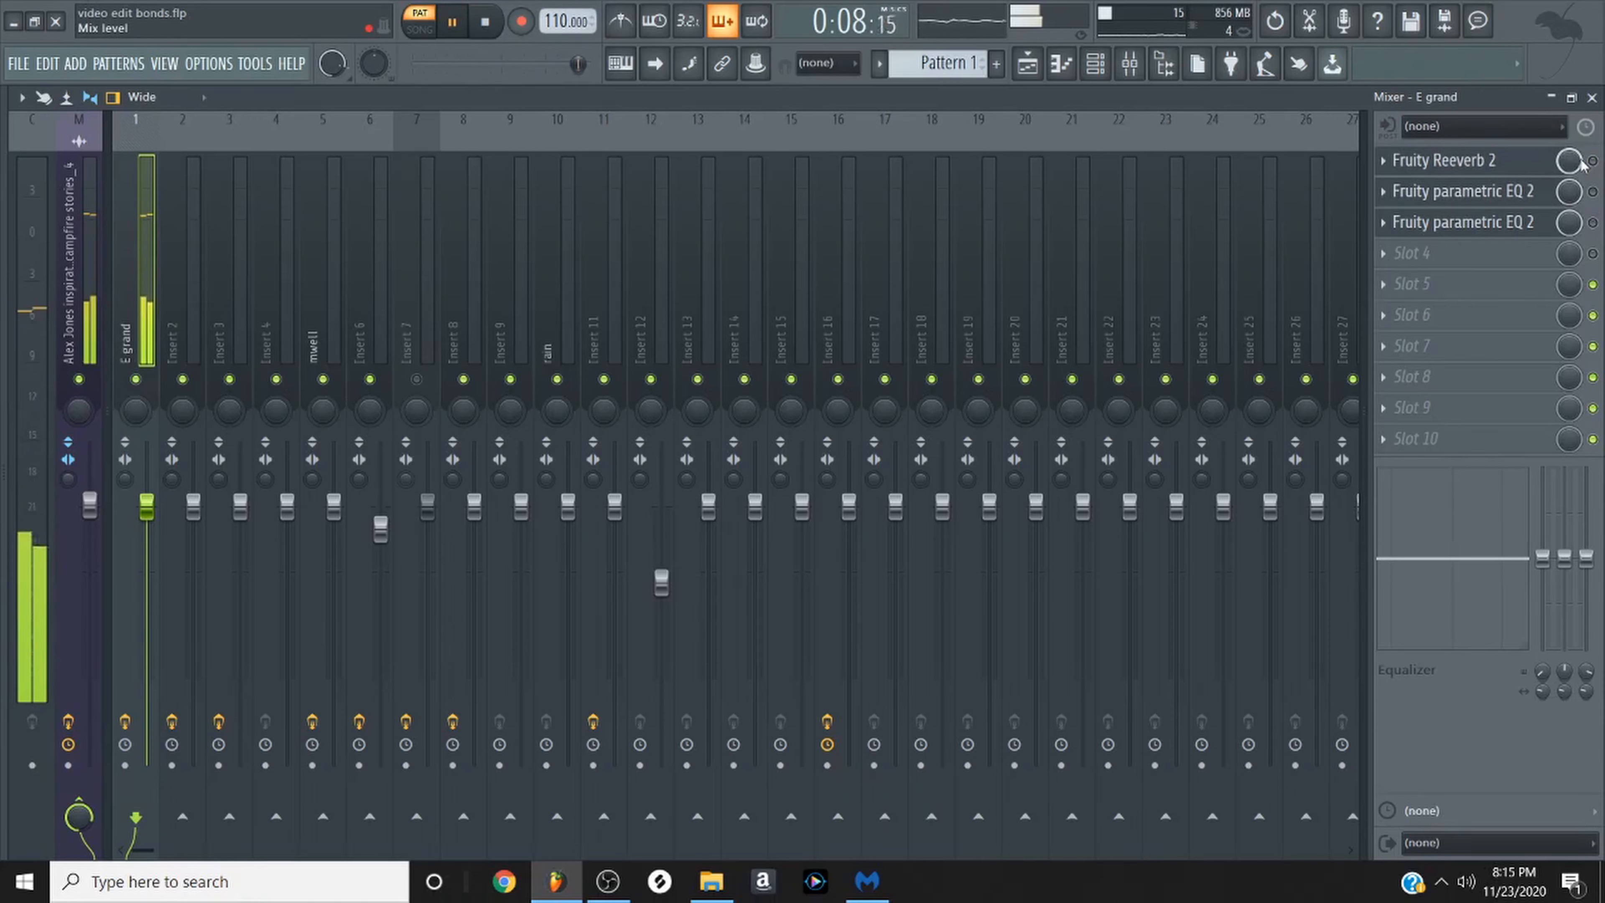
{"action": "key", "text": "space"}
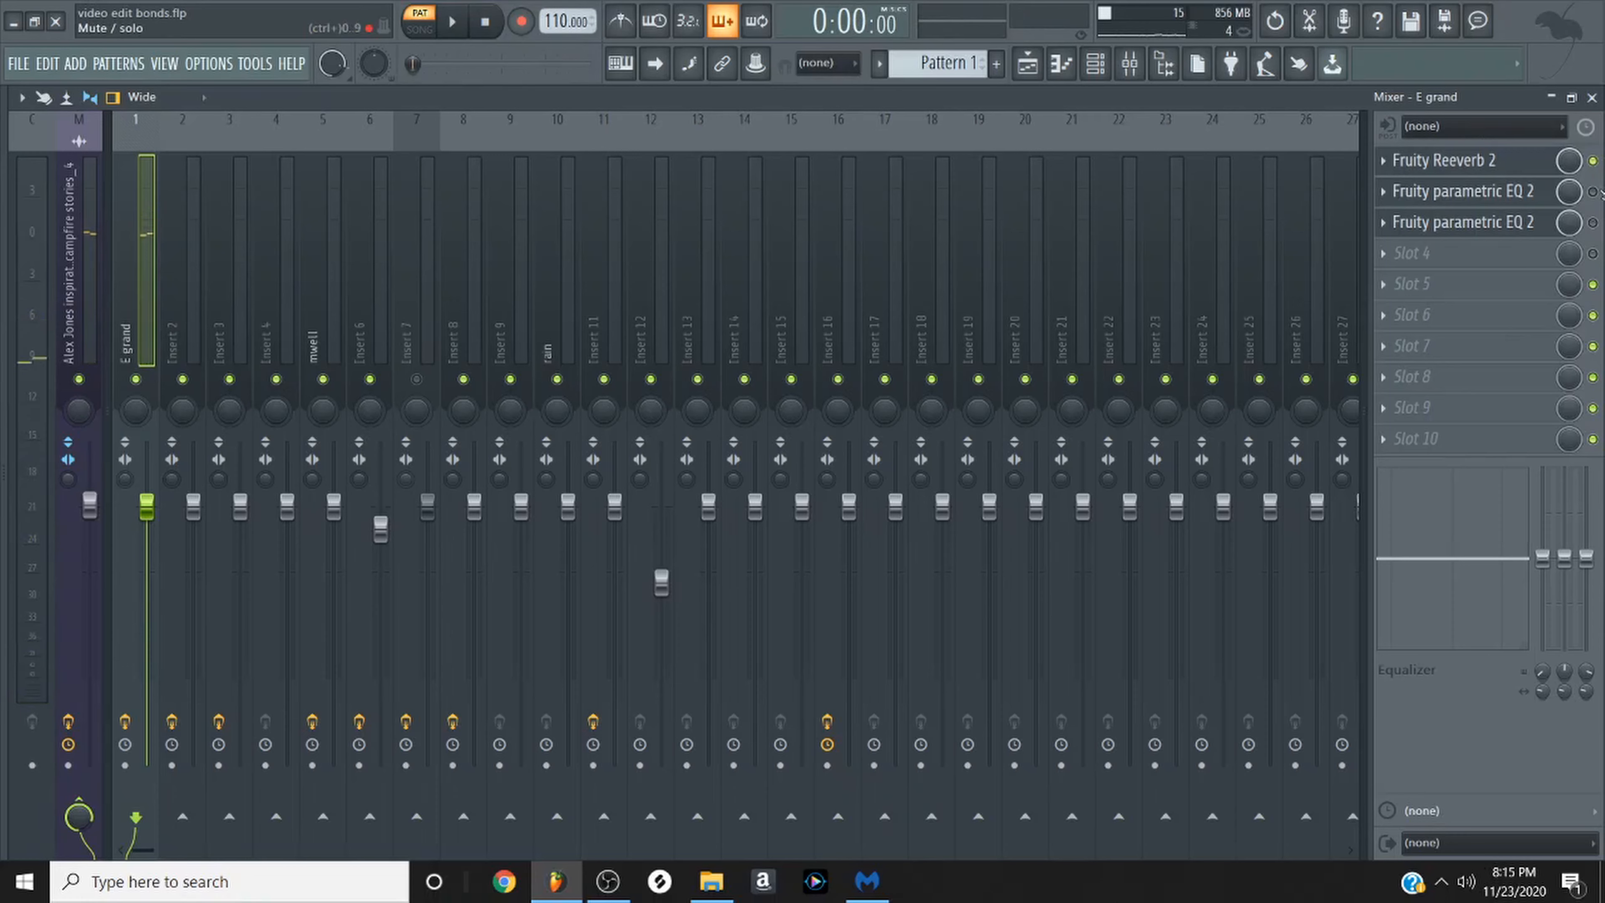
Open the first mell clip on playlist Track 1 in the piano roll and play its Pizzicato notes.
{"action": "left_click", "coordinate": [1041, 76]}
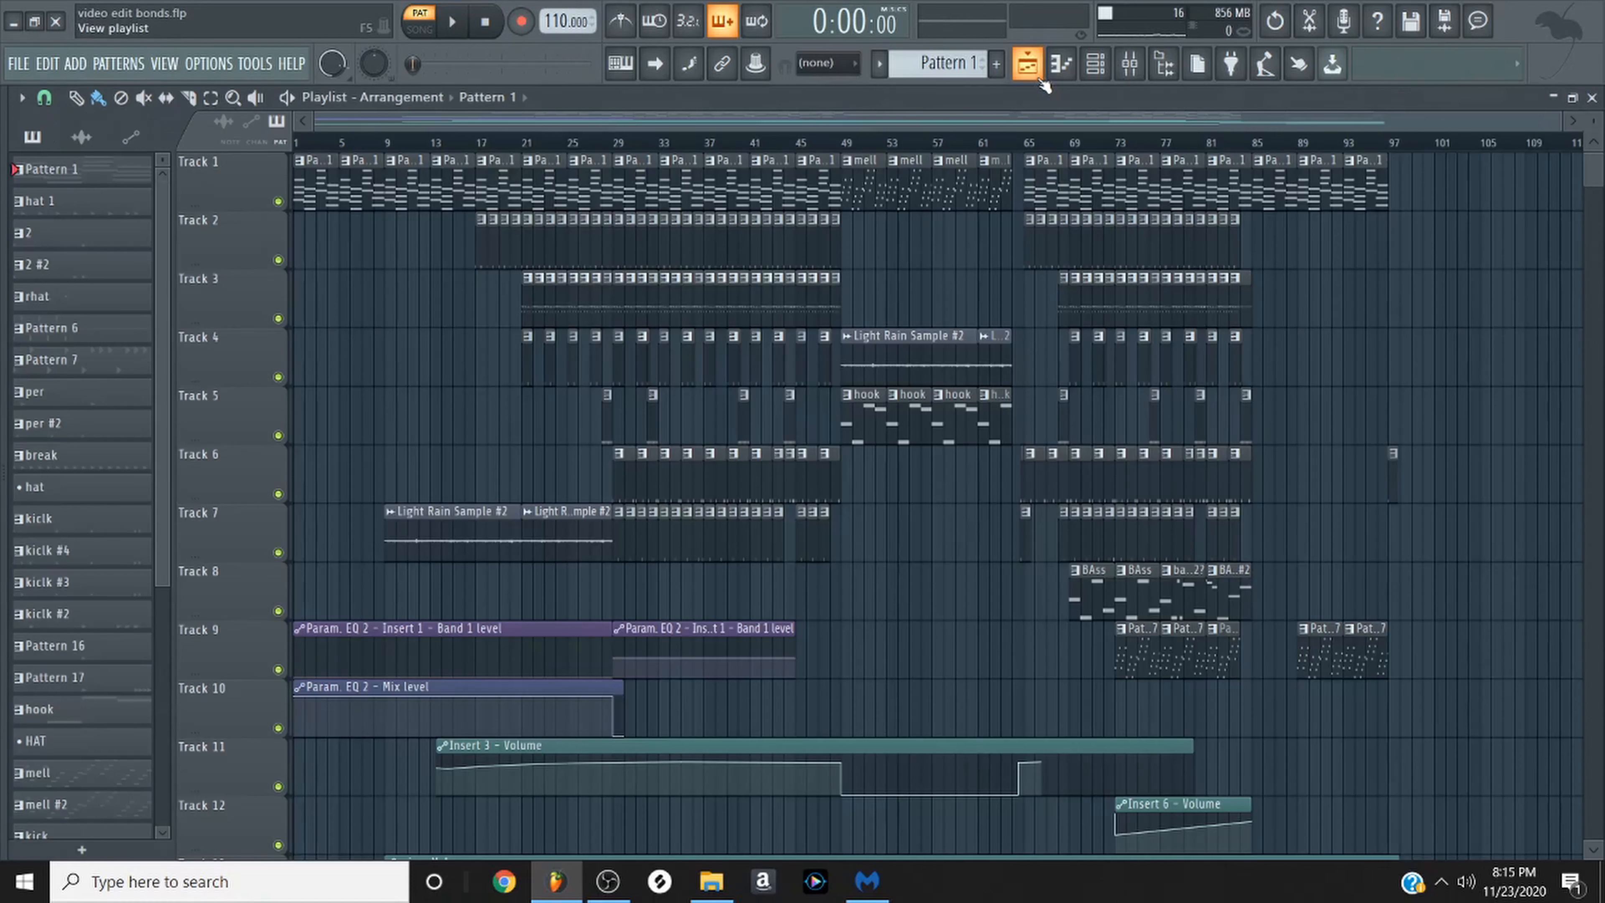
{"action": "double_click", "coordinate": [860, 192]}
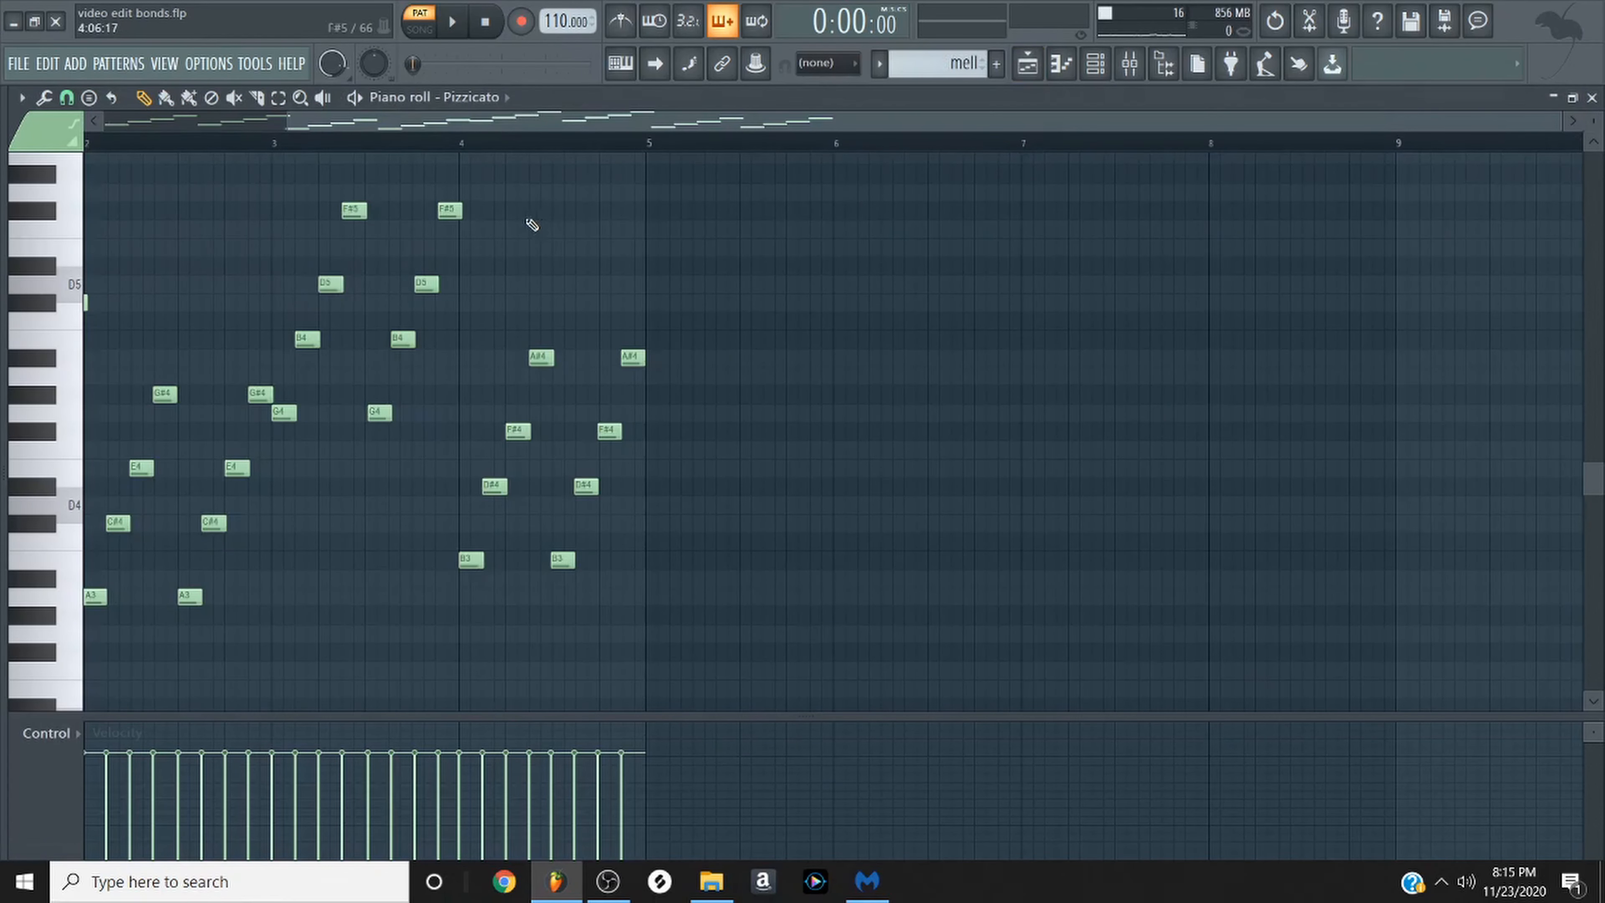
{"action": "scroll", "coordinate": [532, 225], "scroll_direction": "up", "scroll_amount": 1}
{"action": "scroll", "coordinate": [632, 223], "scroll_direction": "down", "scroll_amount": 1}
{"action": "key", "text": "space"}
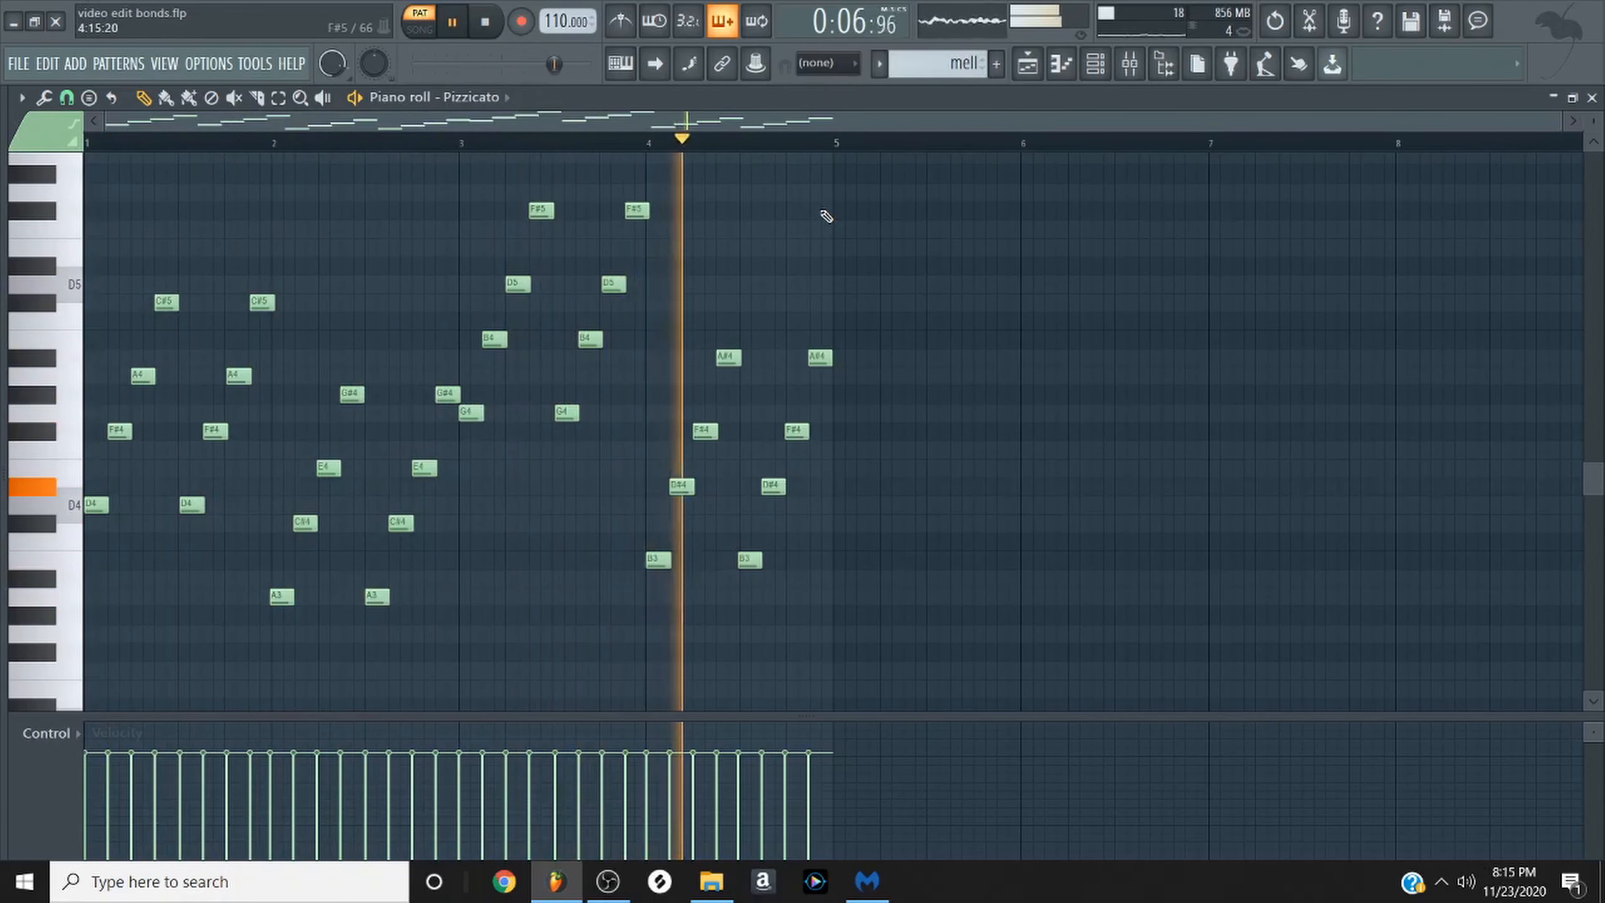
{"action": "key", "text": "space"}
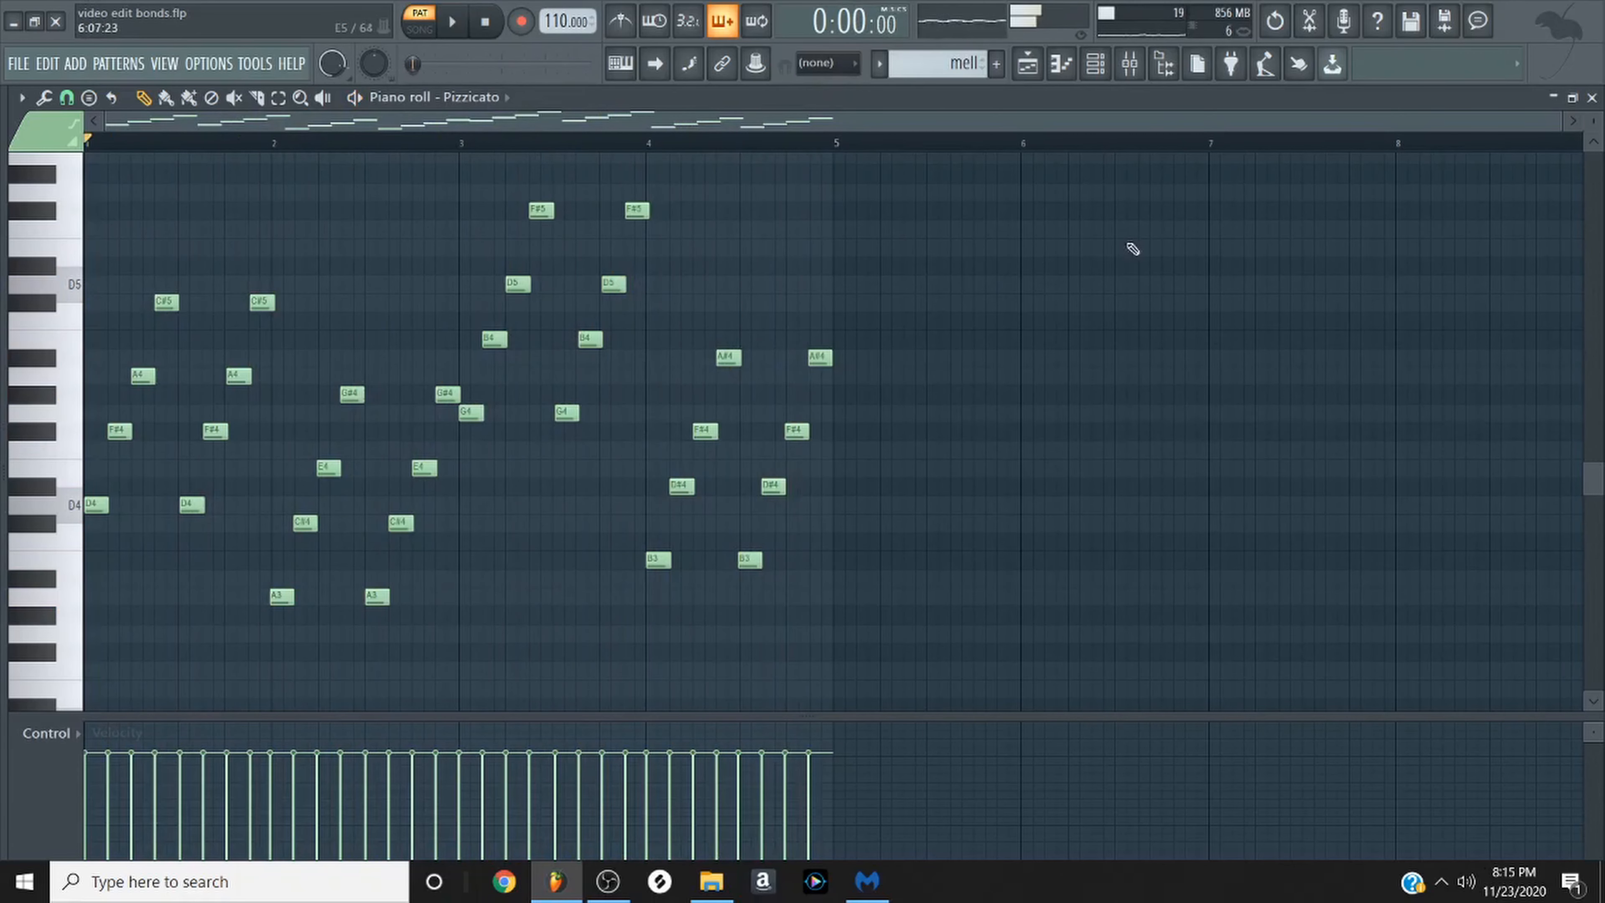
Inspect the Fruity parametric EQ 2 settings on mixer Insert 6 and close the plugin window.
{"action": "left_click", "coordinate": [1141, 79]}
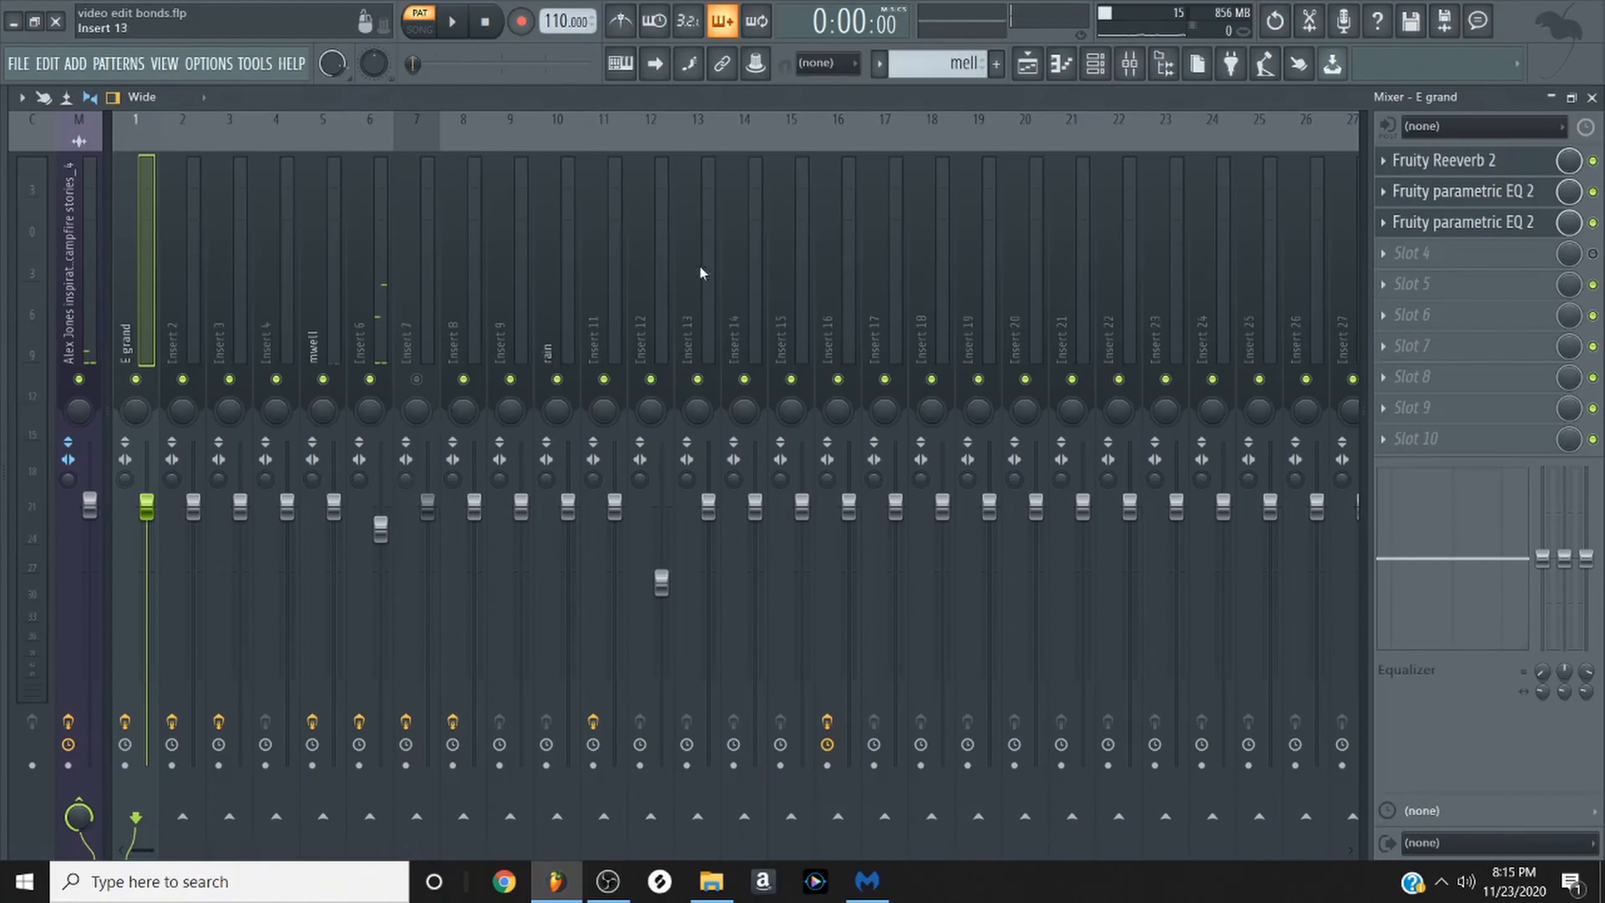
{"action": "left_click", "coordinate": [372, 292]}
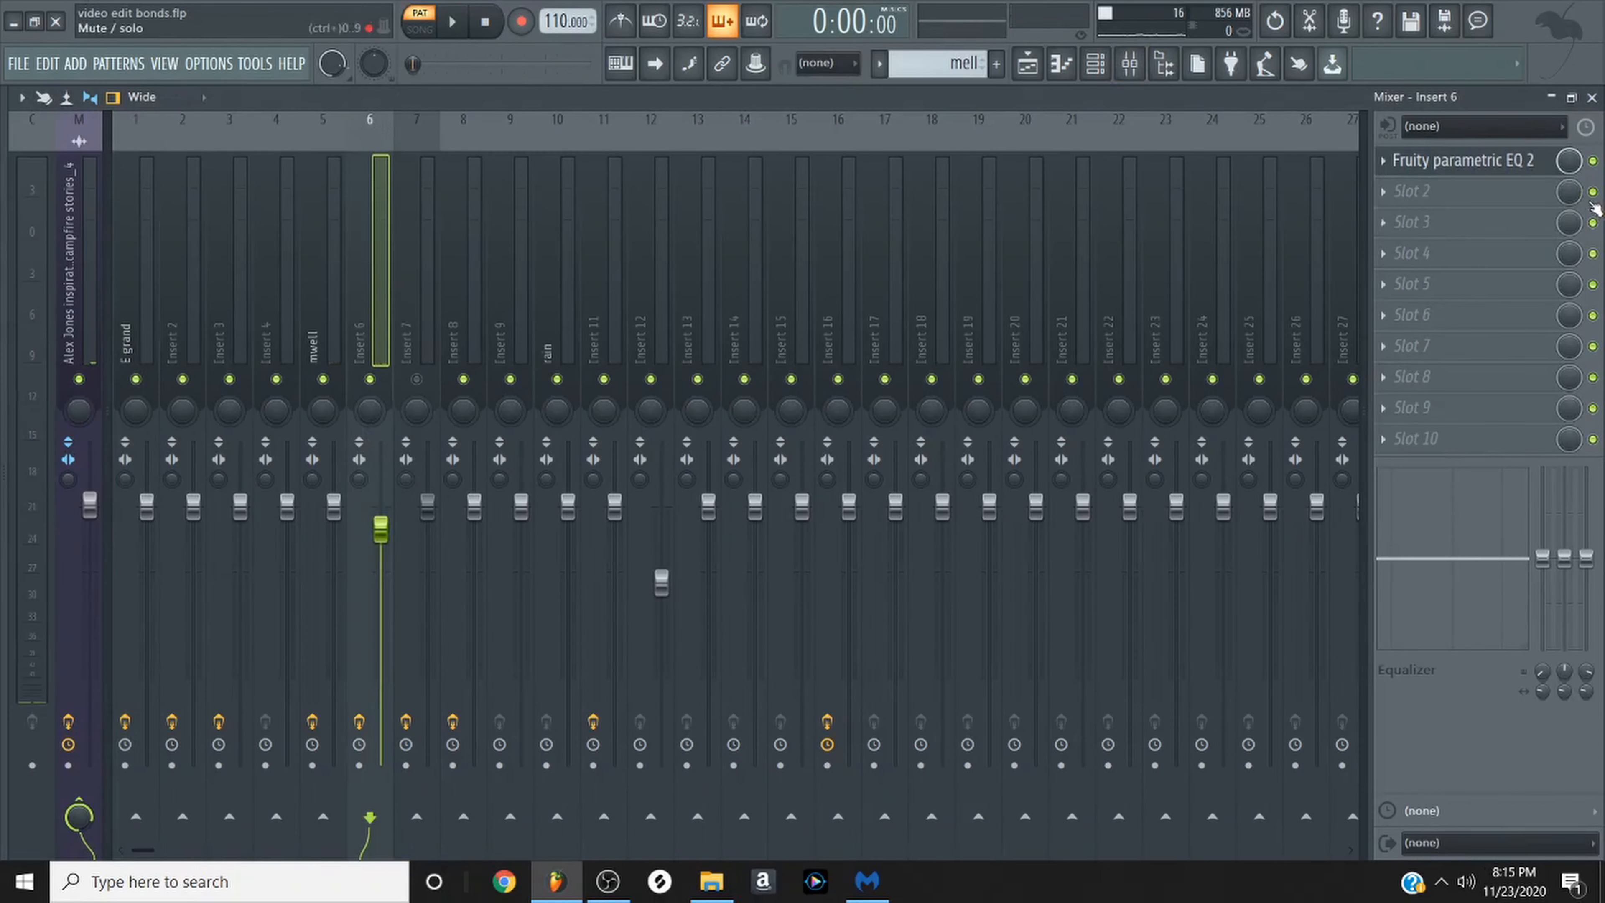
{"action": "left_click", "coordinate": [1513, 172]}
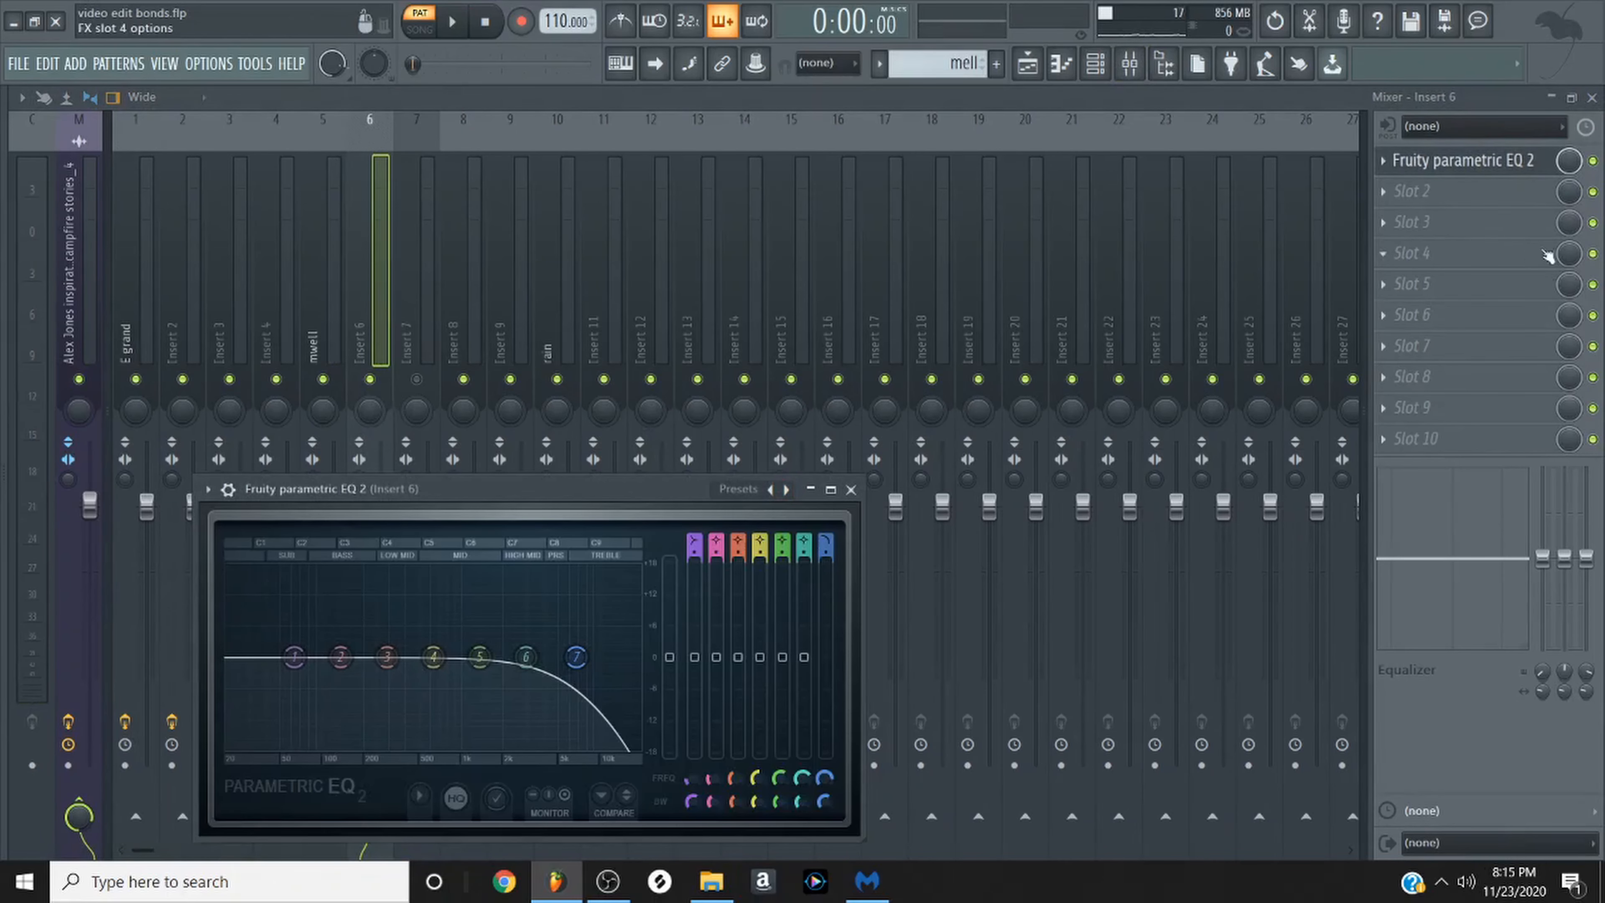
{"action": "left_click", "coordinate": [851, 490]}
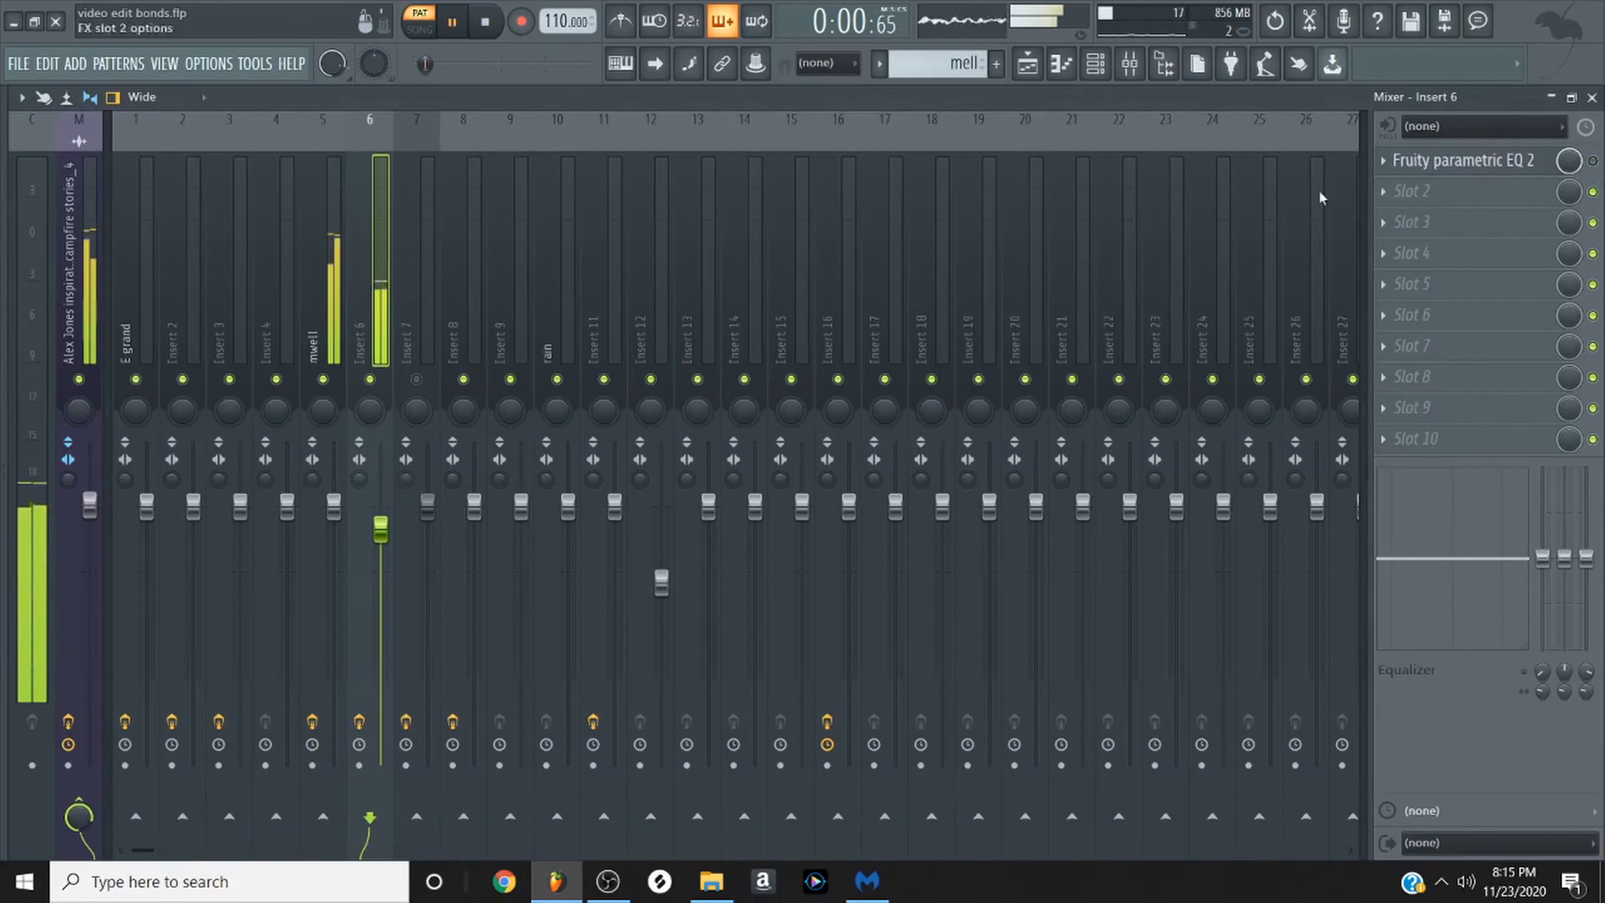
Mute mixer Insert 6 and play the mell pattern with the mwell track's Fruity Reeverb 2 off and on.
{"action": "left_click", "coordinate": [335, 305]}
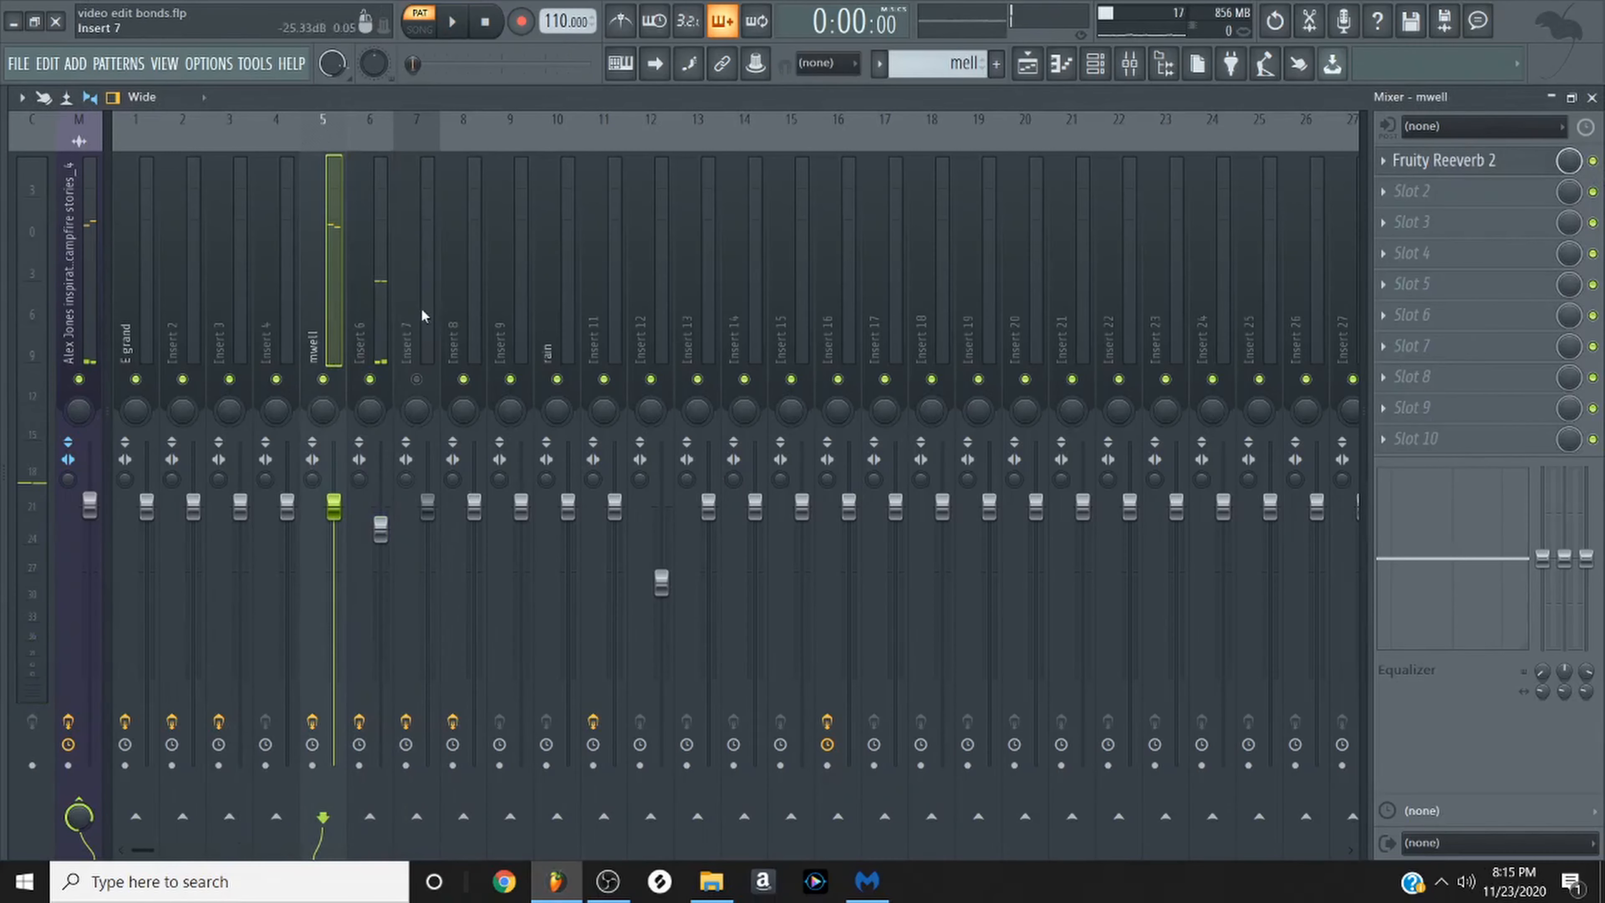
{"action": "left_click", "coordinate": [371, 379]}
{"action": "key", "text": "space"}
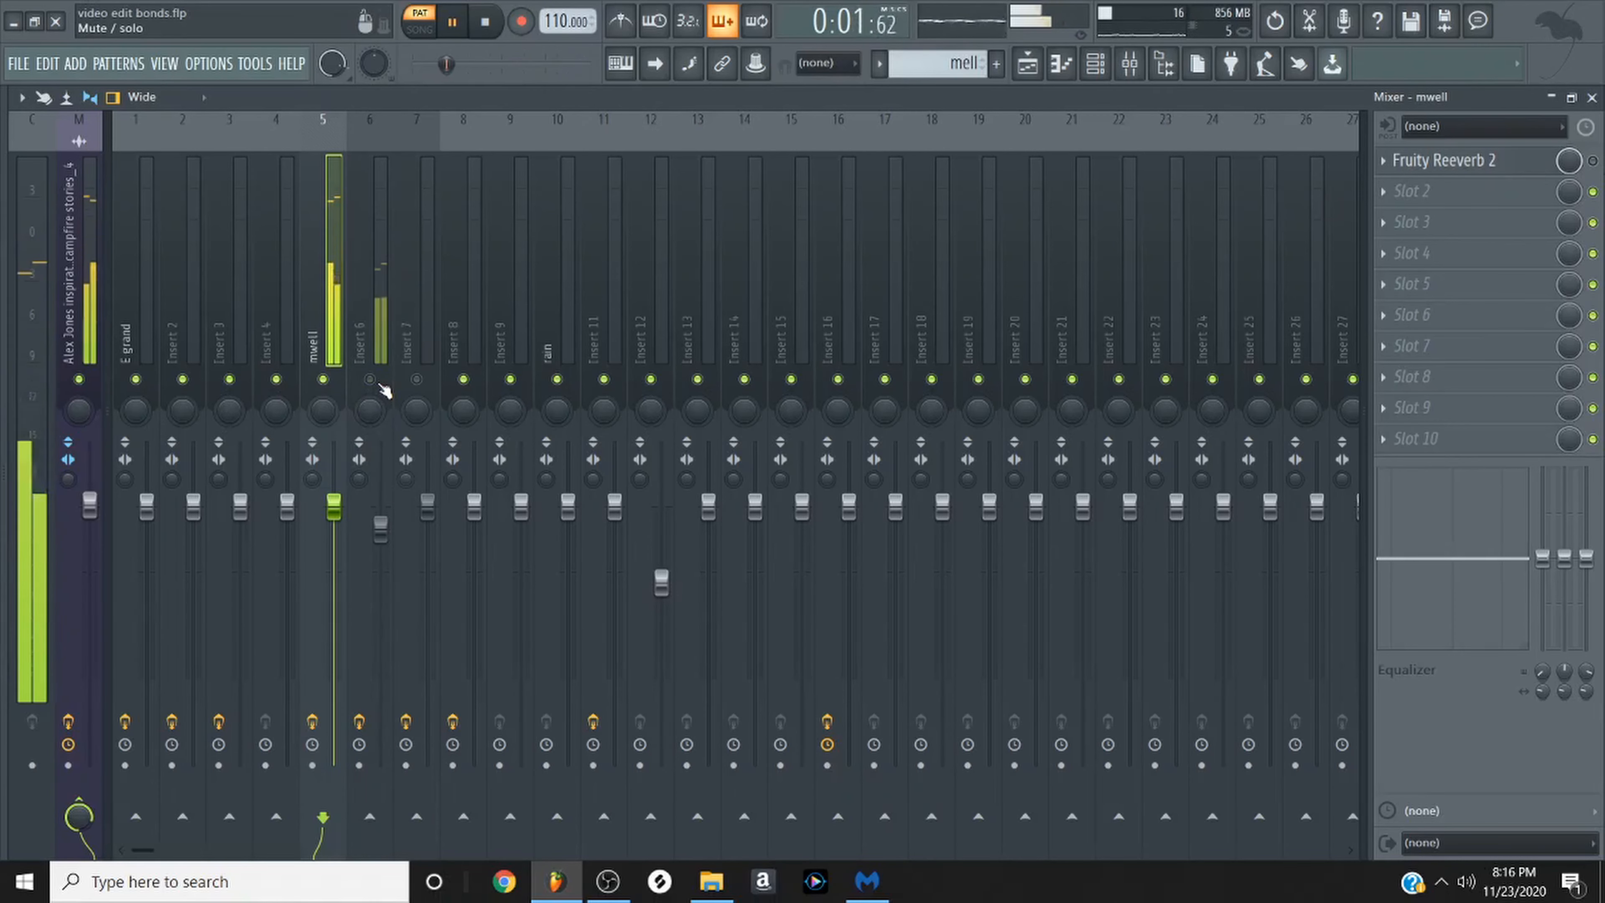
{"action": "key", "text": "space"}
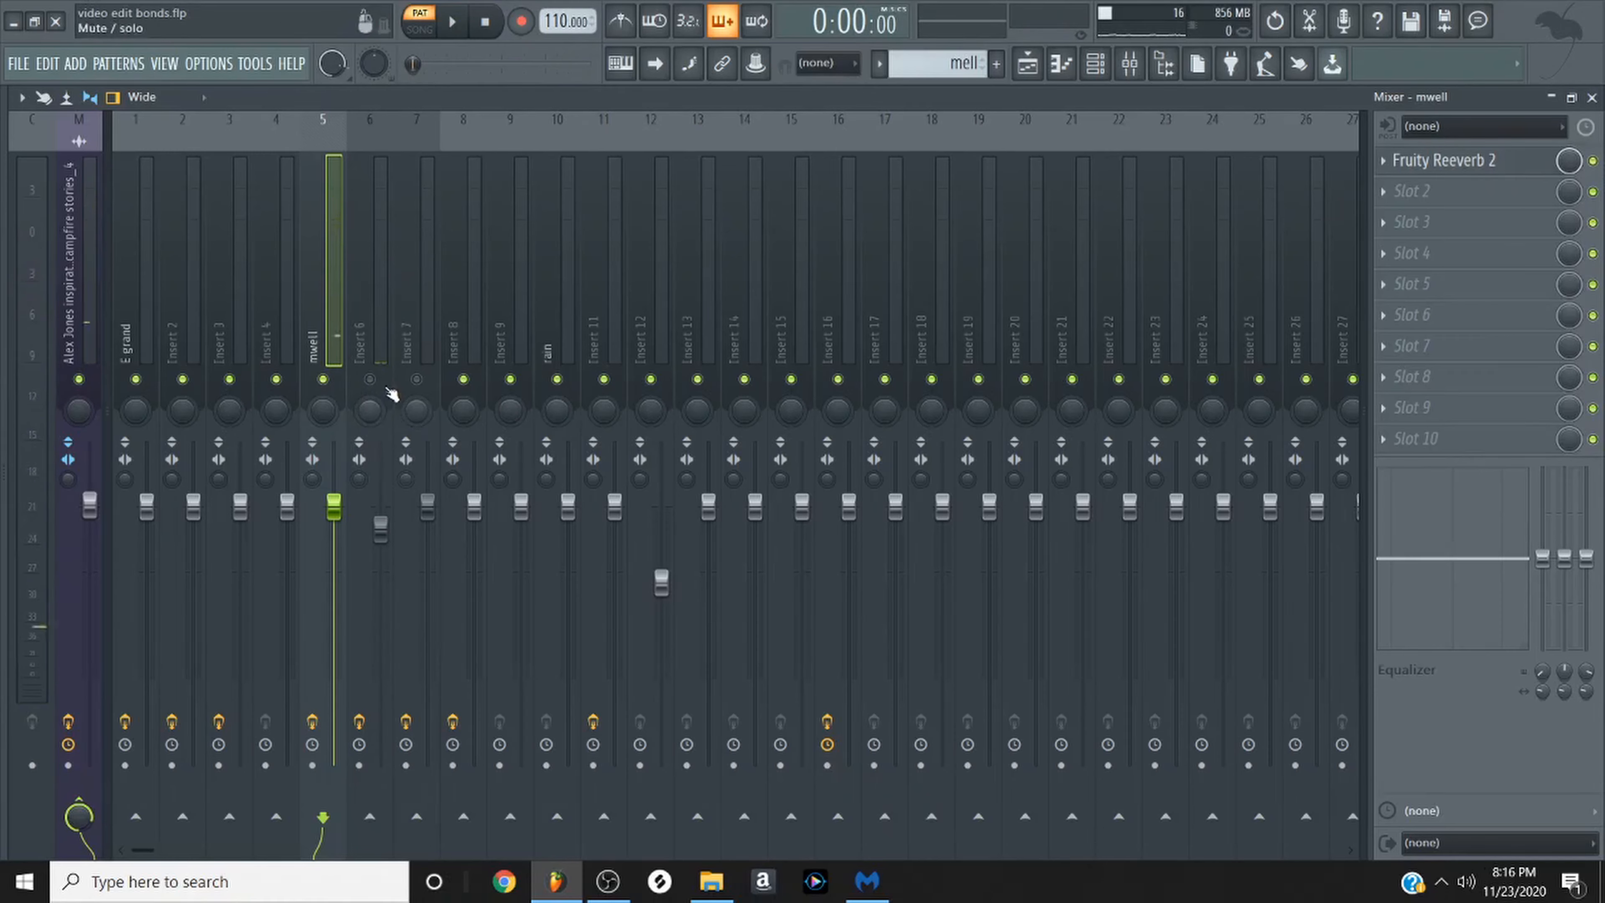
{"action": "key", "text": "space"}
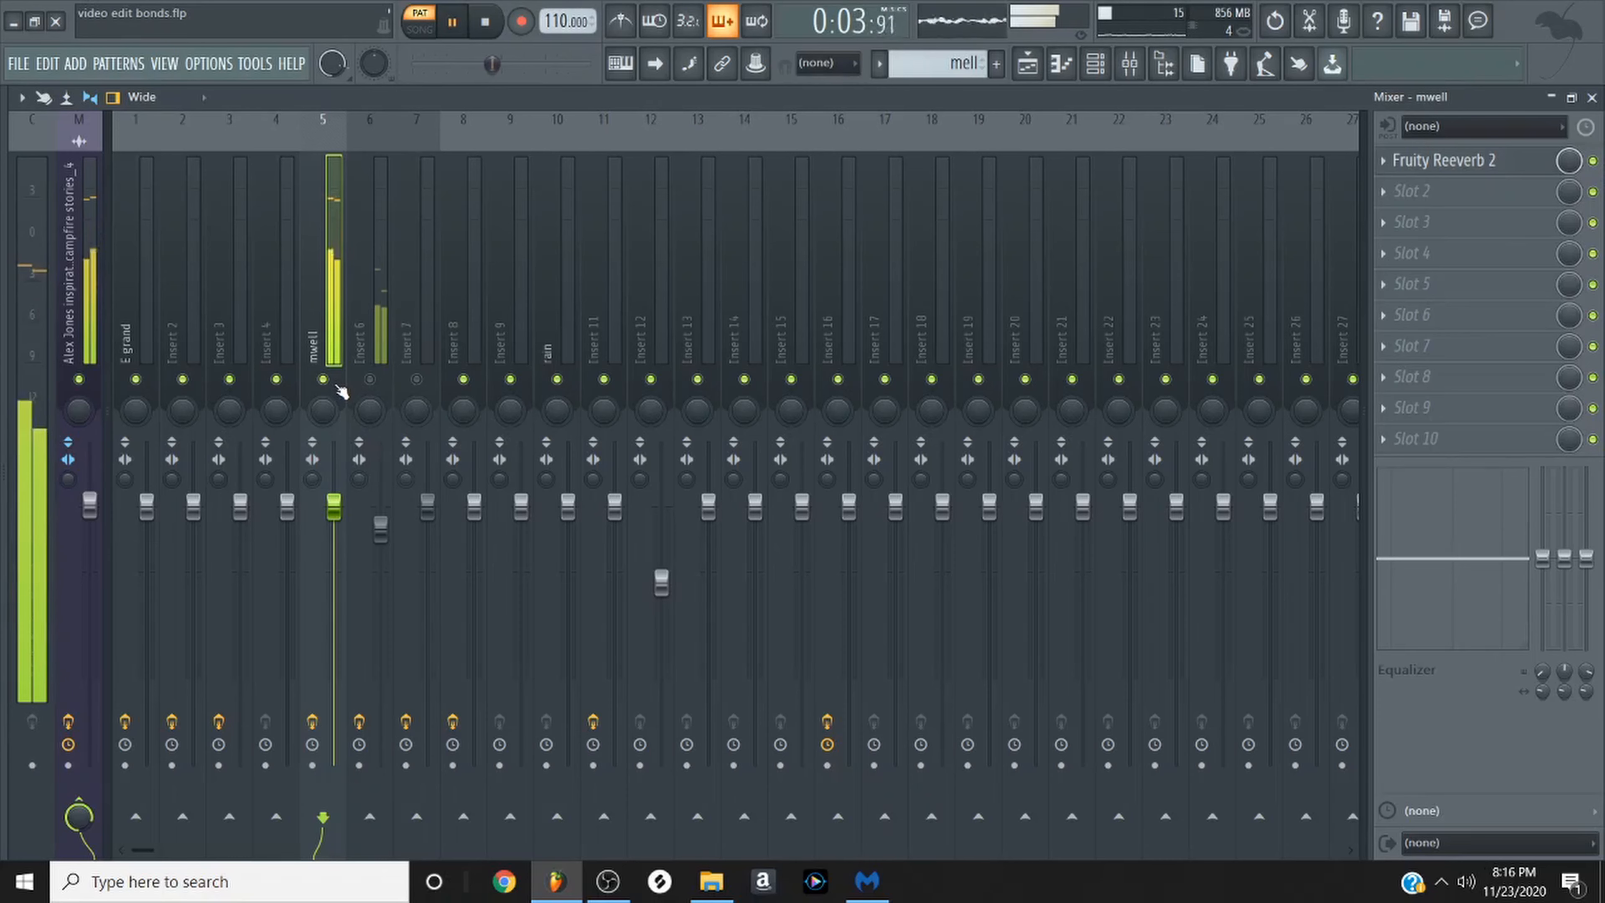
{"action": "key", "text": "space"}
Select the hook pattern from playlist Track 5 and open it in the piano roll.
{"action": "key", "text": "F6"}
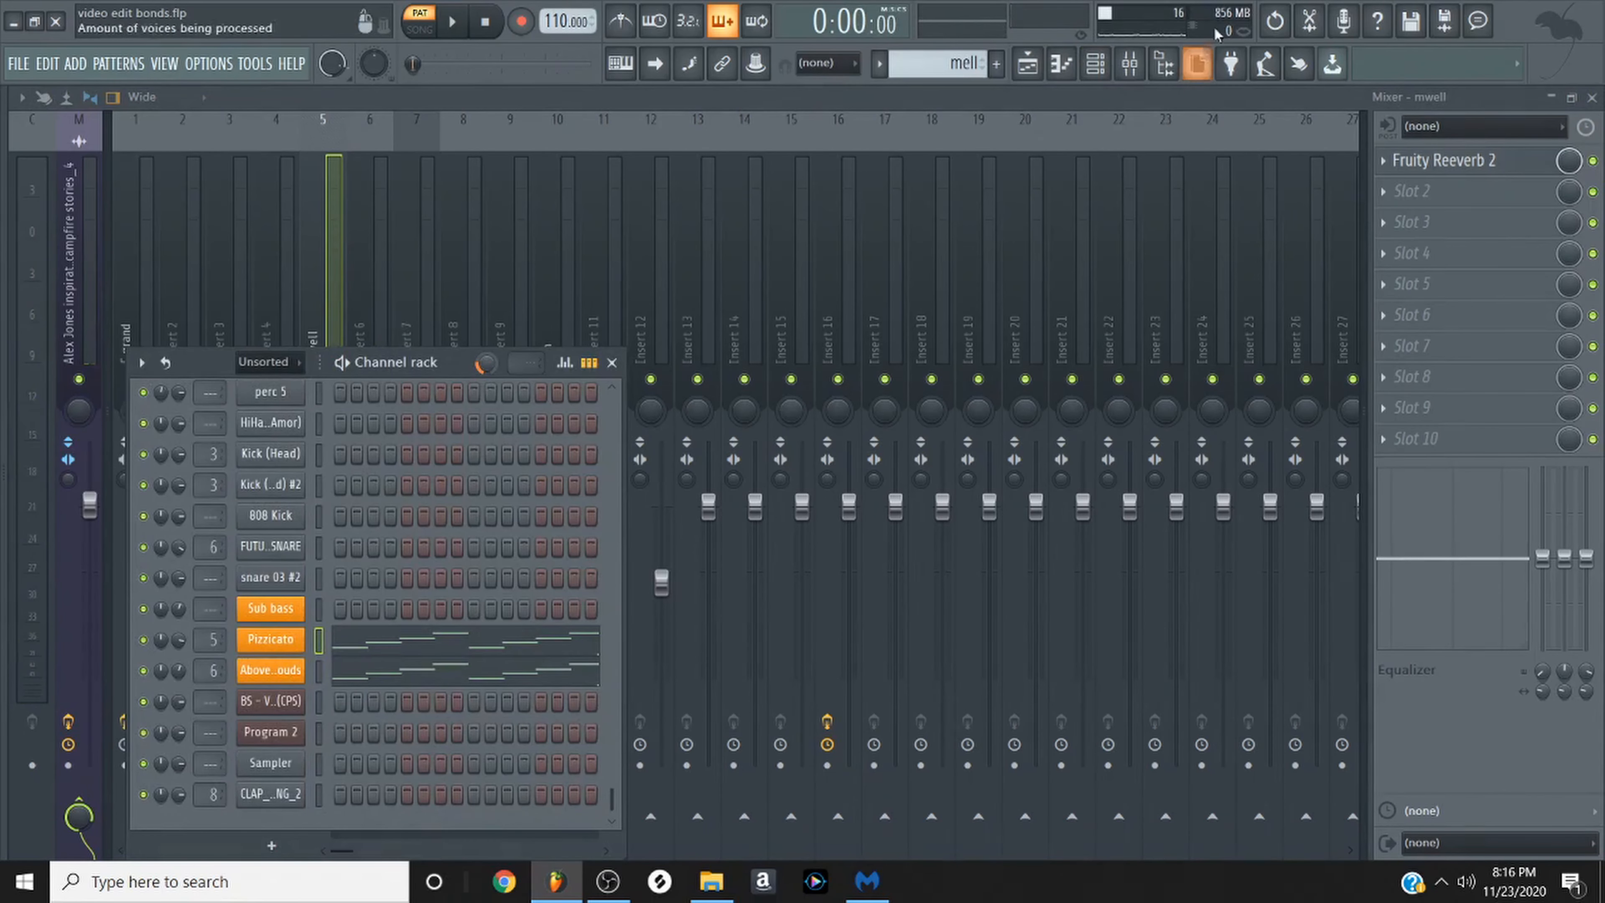
{"action": "left_click", "coordinate": [1028, 64]}
{"action": "scroll", "coordinate": [828, 428], "scroll_direction": "up", "scroll_amount": 3}
{"action": "left_click", "coordinate": [736, 441]}
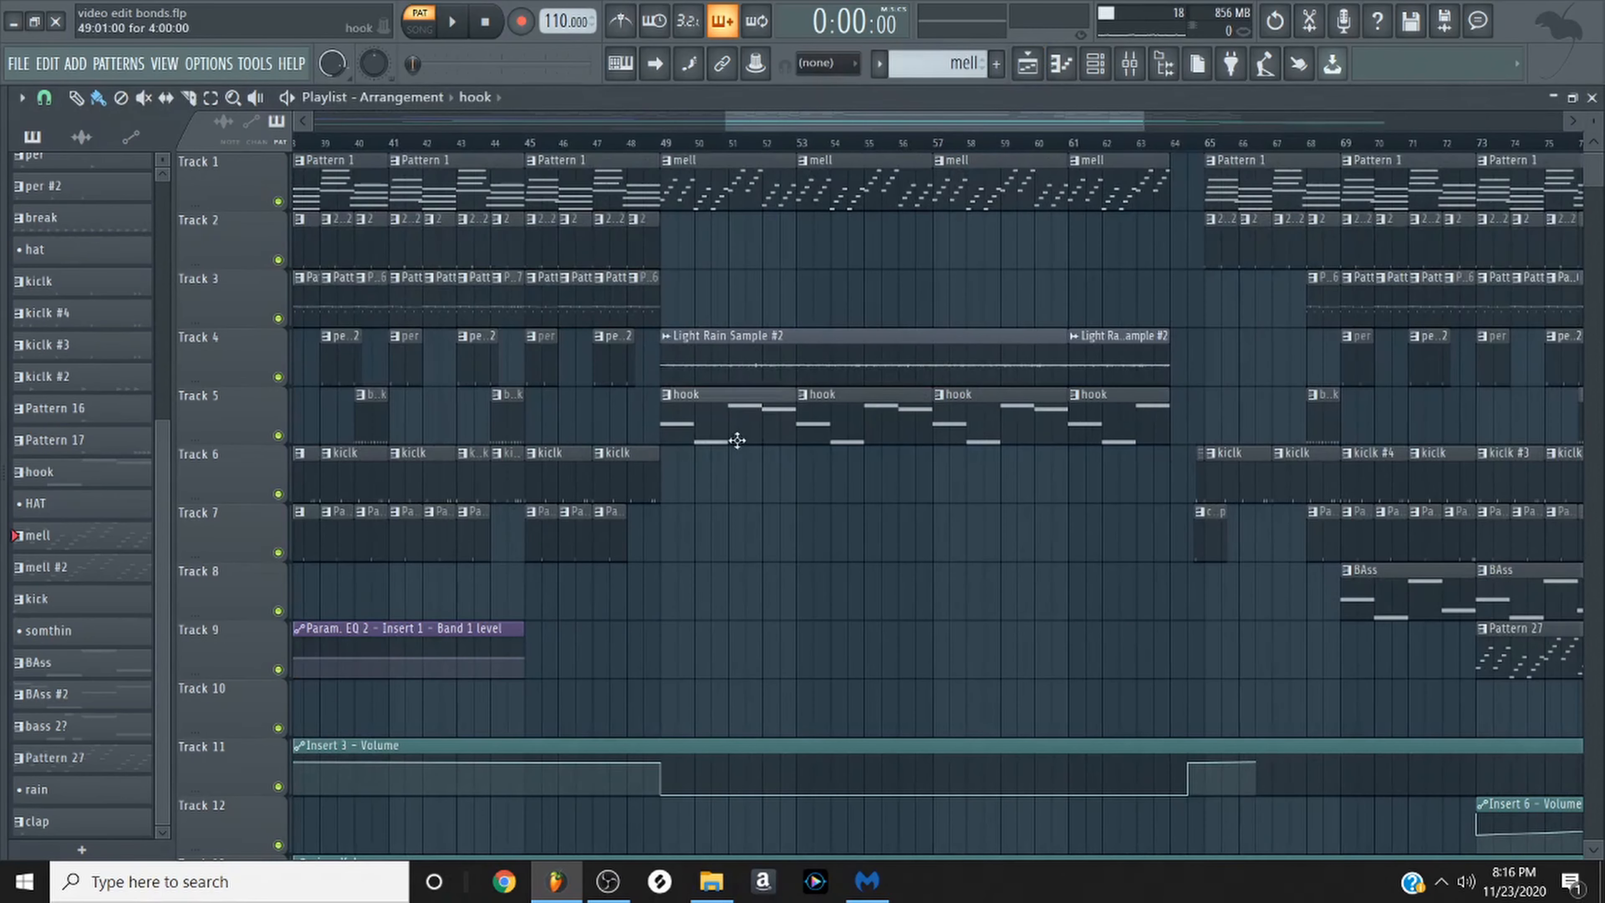
{"action": "left_click", "coordinate": [1099, 68]}
{"action": "left_click", "coordinate": [1098, 68]}
{"action": "left_click", "coordinate": [1066, 69]}
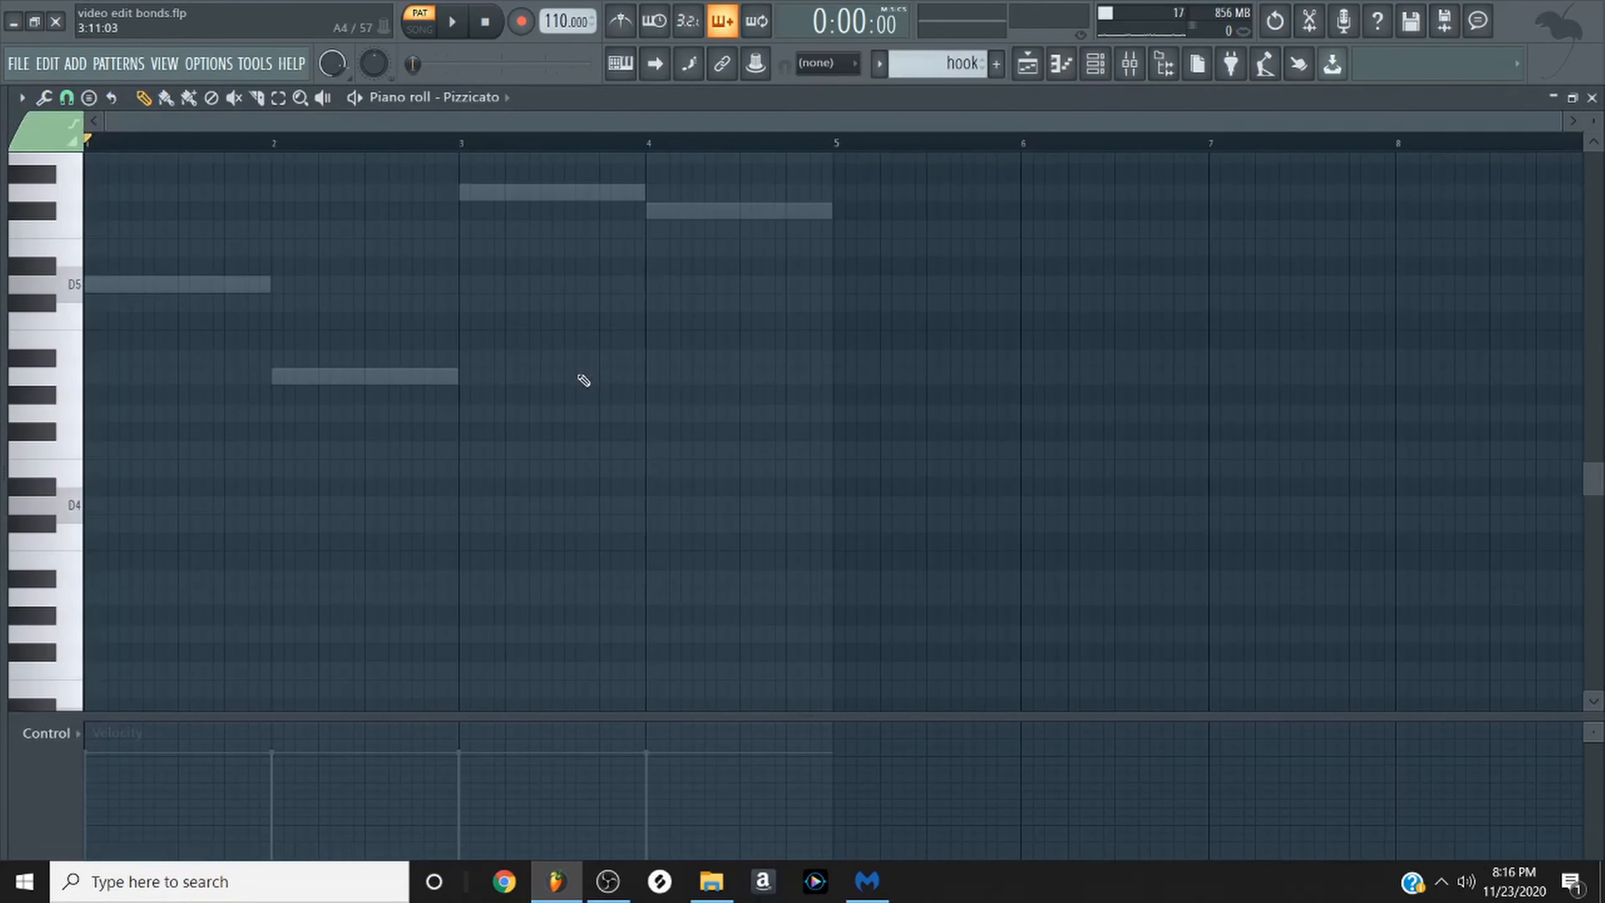
Switch the piano roll to the Sub bass channel and play the hook pattern.
{"action": "scroll", "coordinate": [537, 372], "scroll_direction": "up", "scroll_amount": 5}
{"action": "scroll", "coordinate": [512, 303], "scroll_direction": "down", "scroll_amount": 3}
{"action": "left_click", "coordinate": [442, 96]}
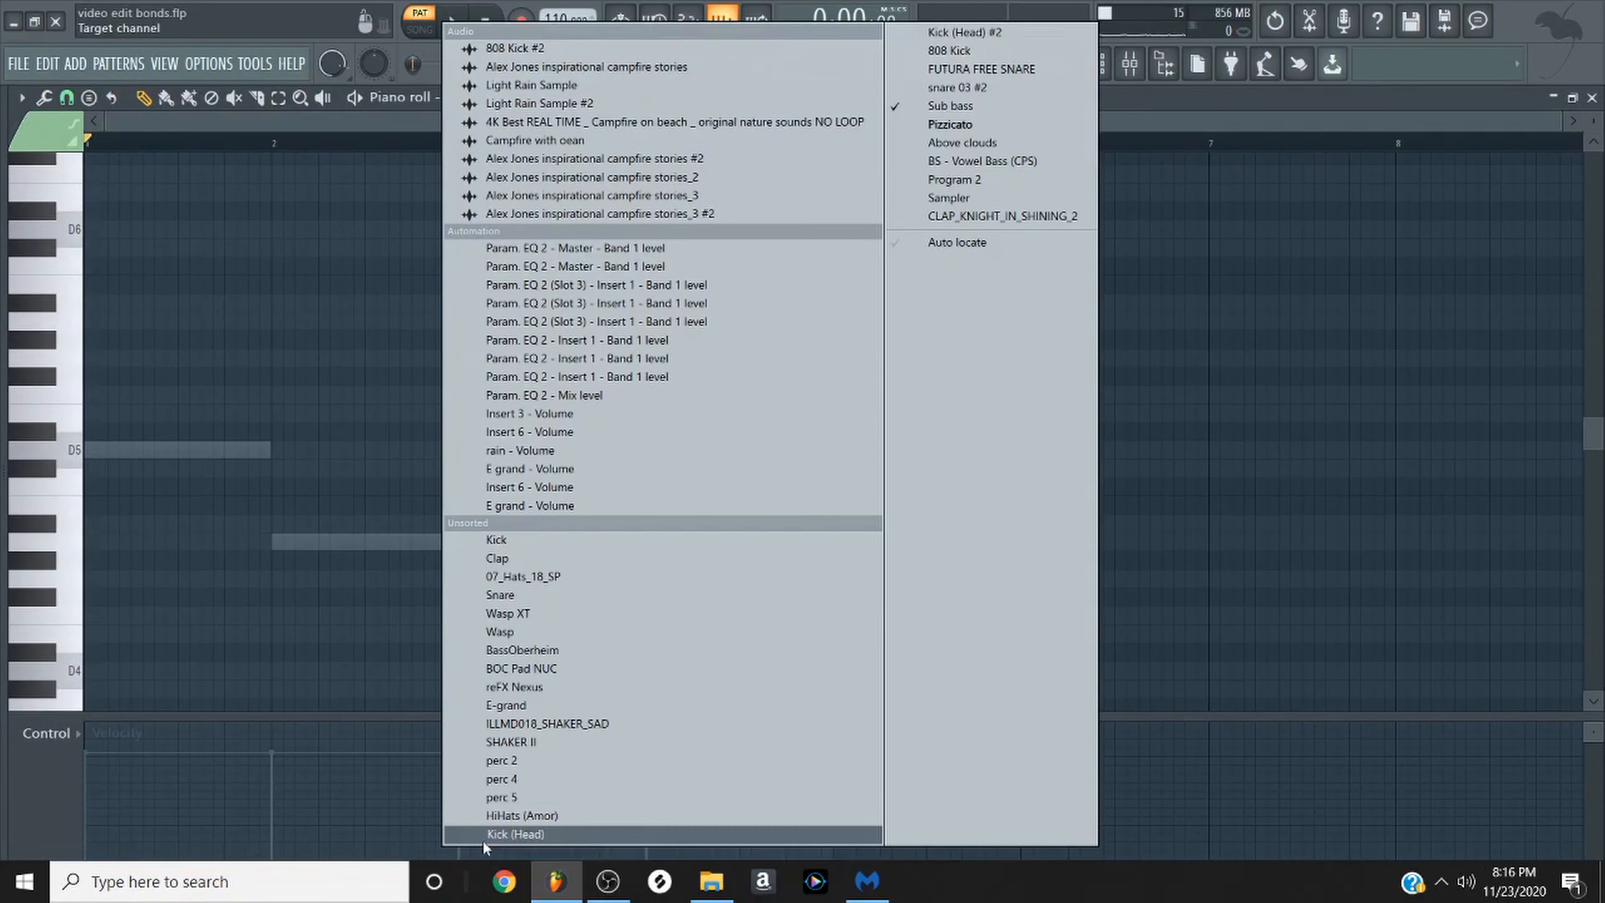
{"action": "left_click", "coordinate": [948, 106]}
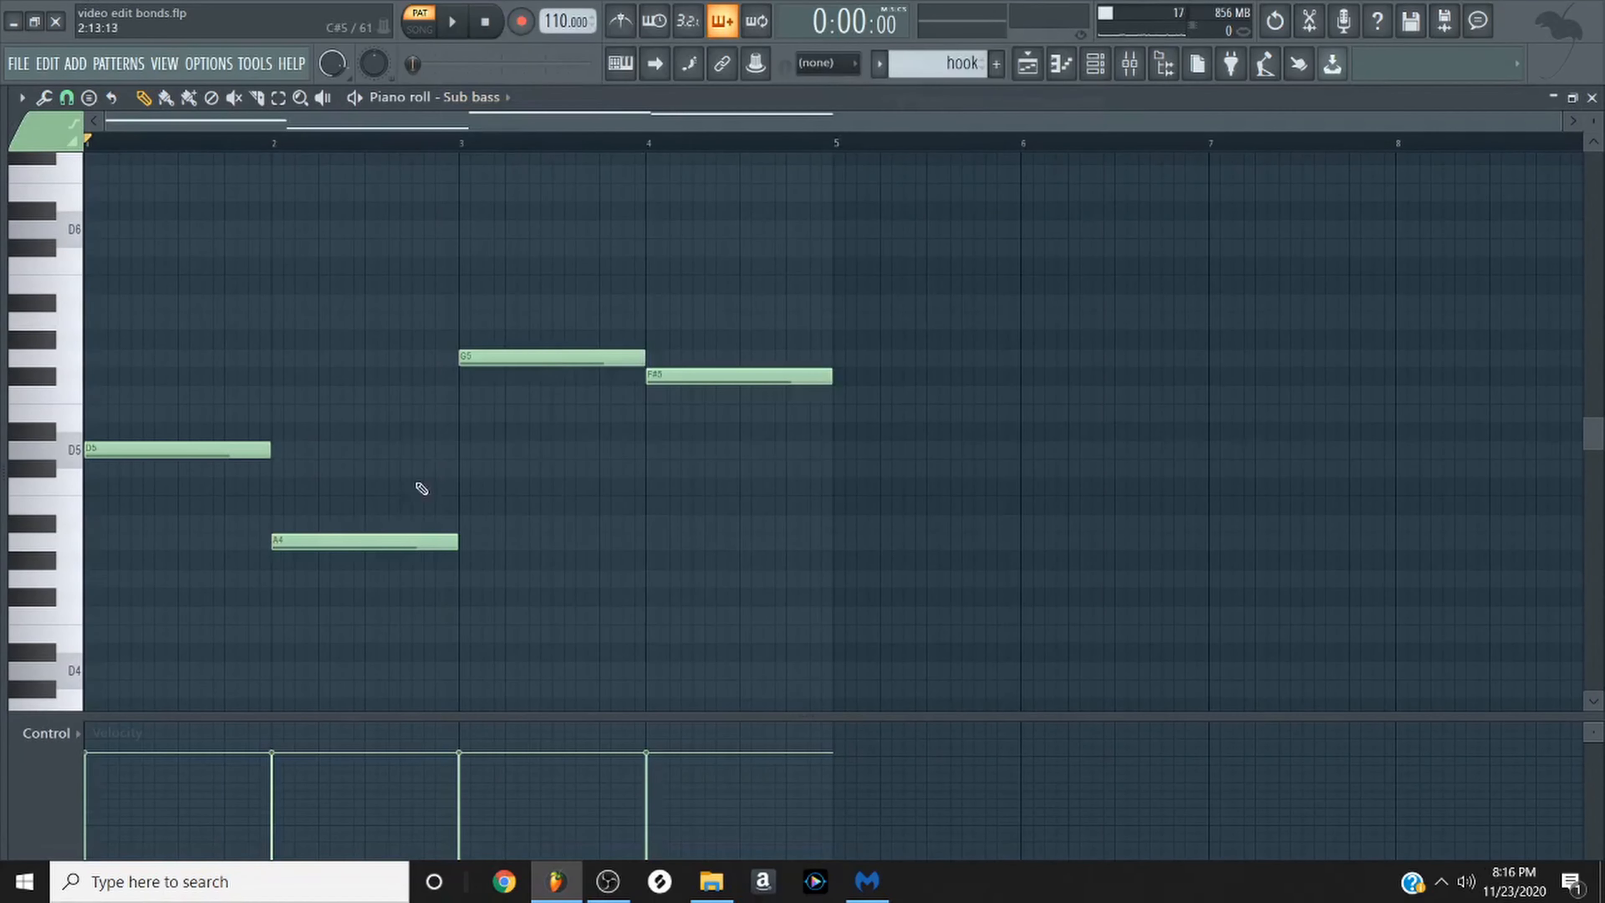
{"action": "key", "text": "space"}
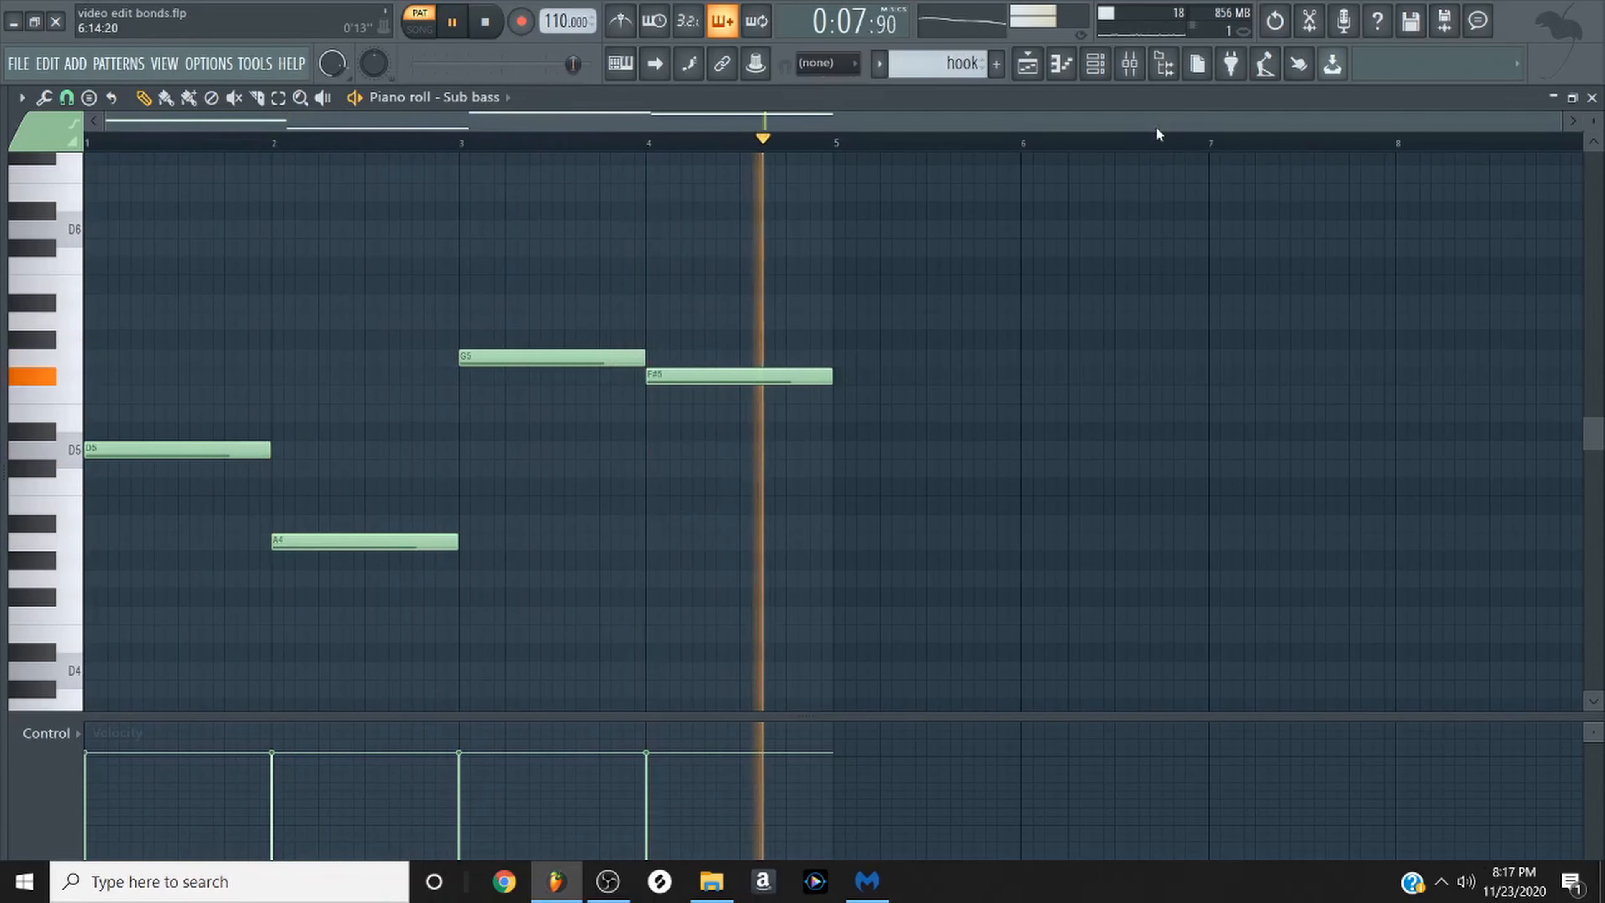
{"action": "key", "text": "space"}
Open the bass 2? clip on playlist Track 8 in the piano roll and play its Vowel Bass notes.
{"action": "key", "text": "F5"}
{"action": "scroll", "coordinate": [831, 344], "scroll_direction": "down", "scroll_amount": 6, "text": "ctrl"}
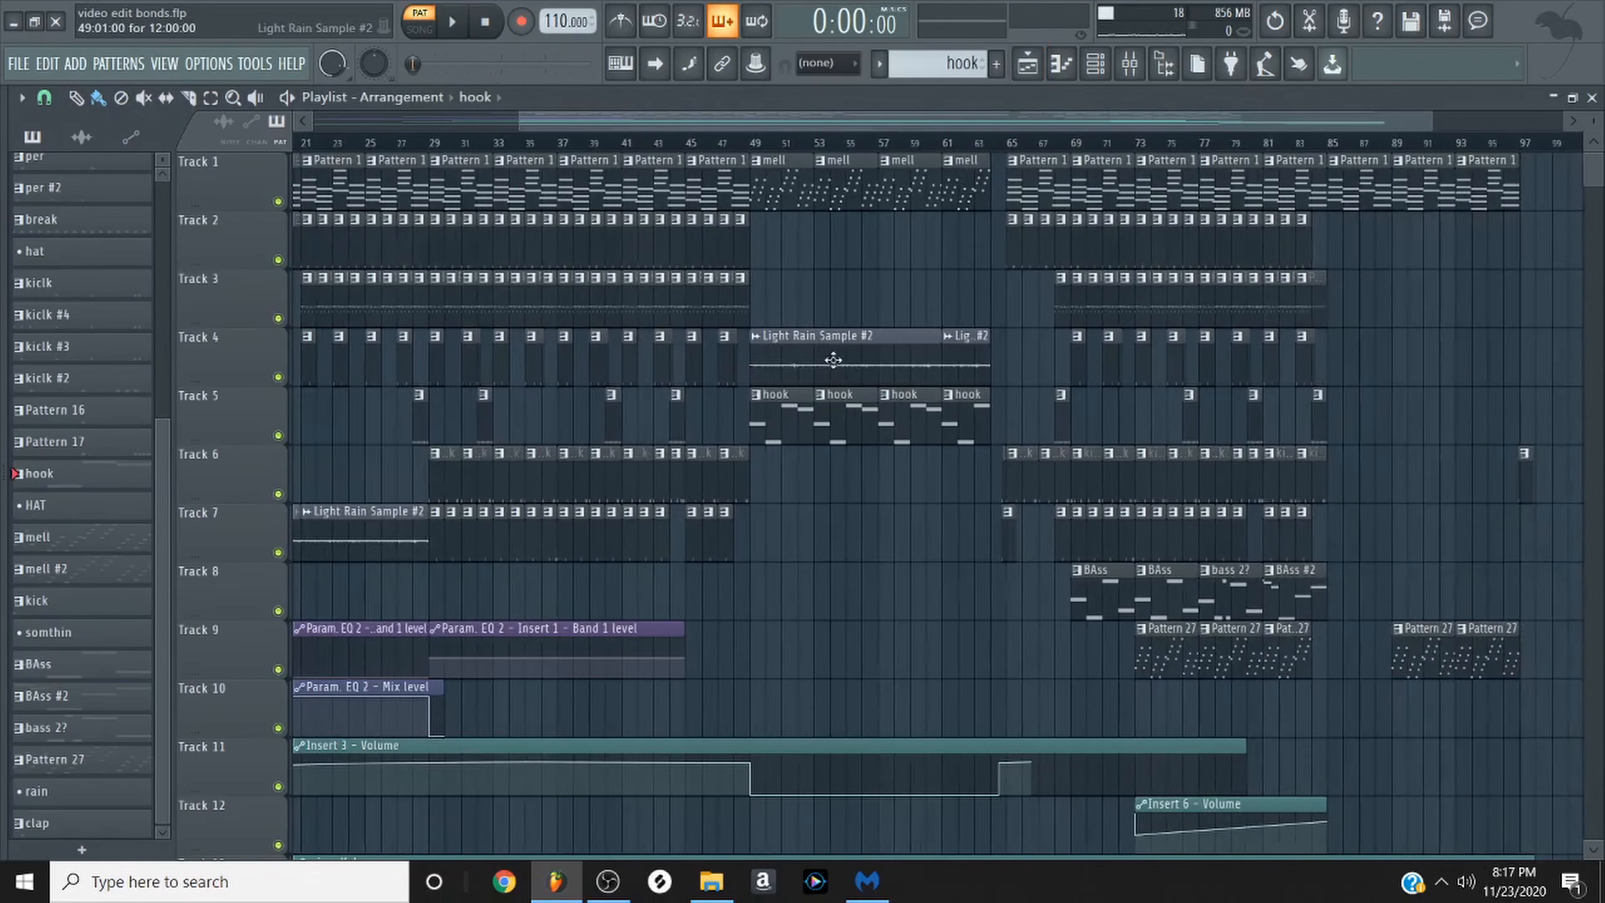
{"action": "scroll", "coordinate": [898, 334], "scroll_direction": "up", "scroll_amount": 6, "text": "ctrl"}
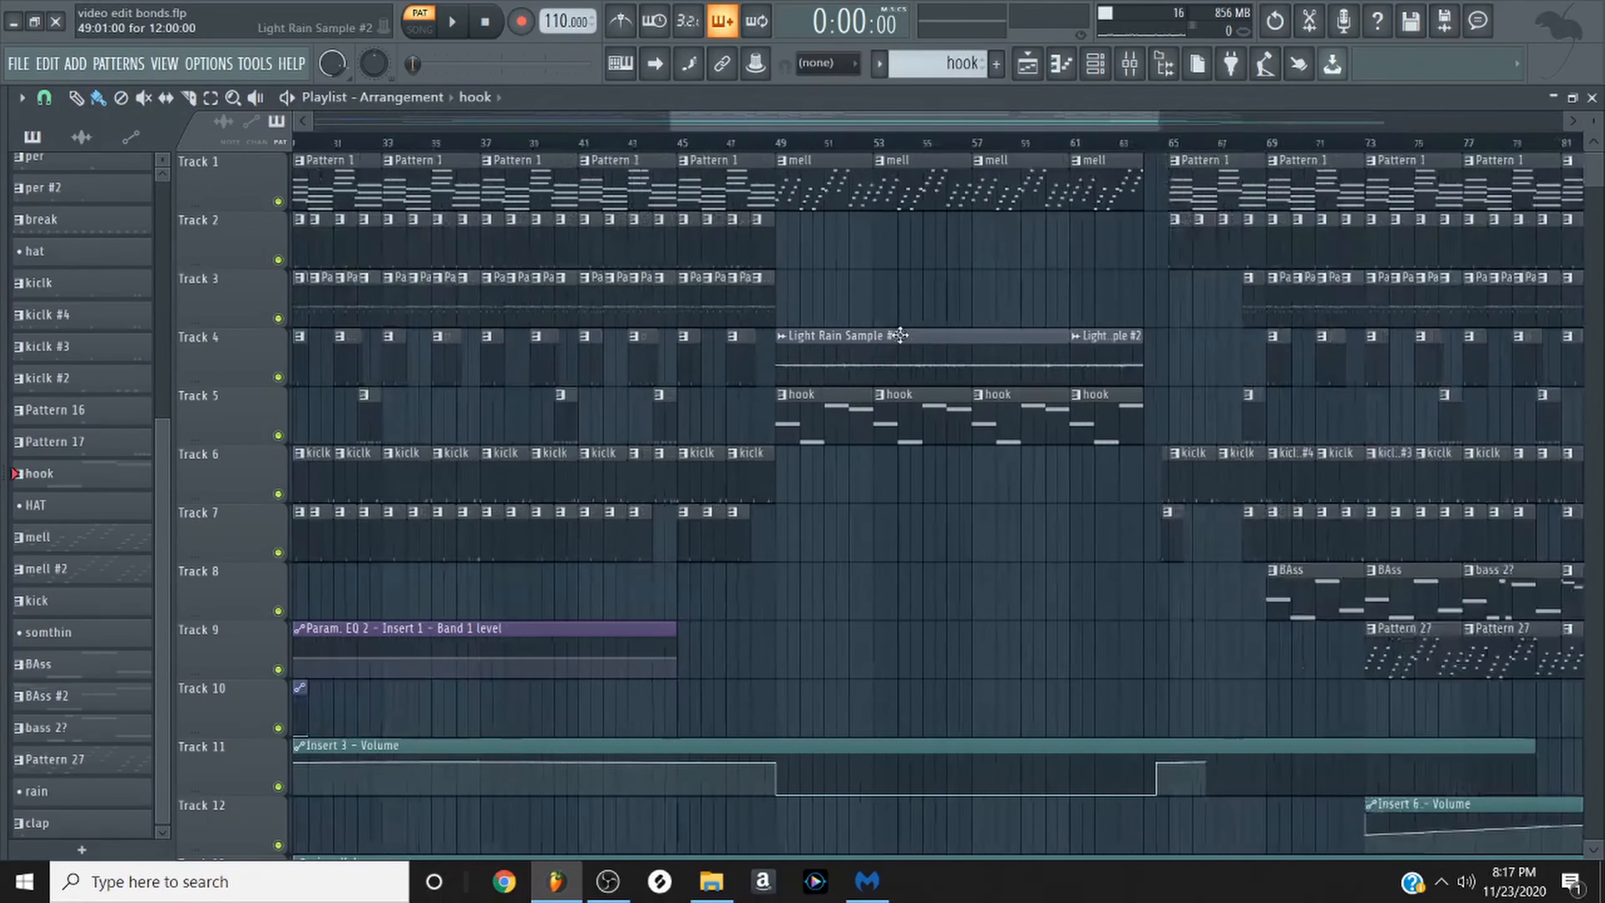
{"action": "left_click_drag", "start_coordinate": [1308, 309], "coordinate": [437, 308]}
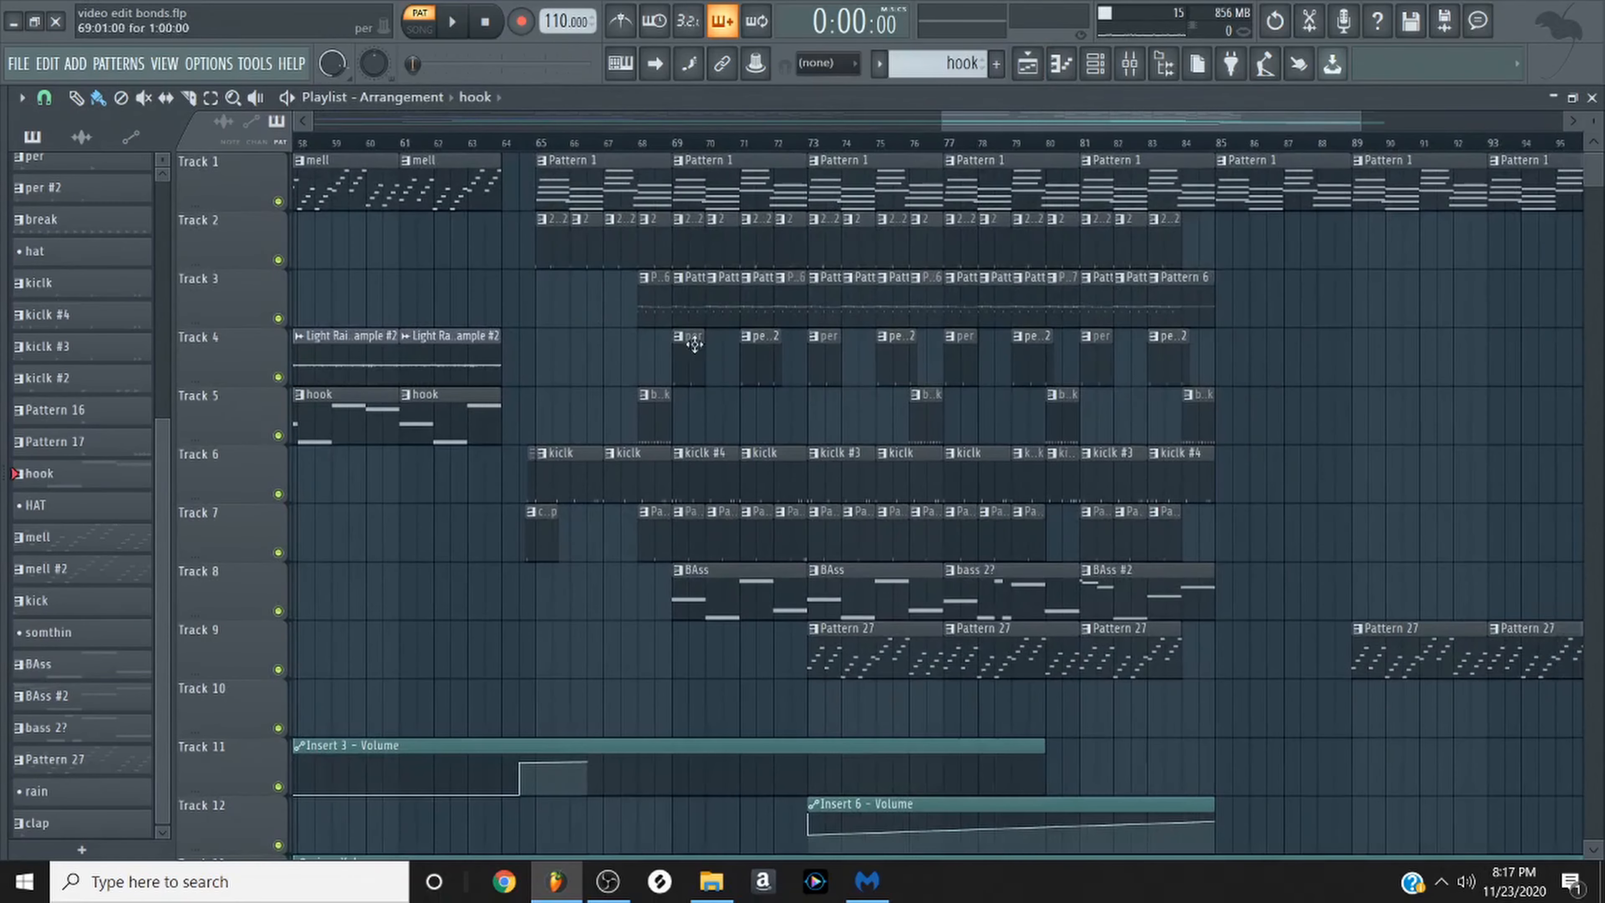
{"action": "scroll", "coordinate": [748, 347], "scroll_direction": "down", "scroll_amount": 2}
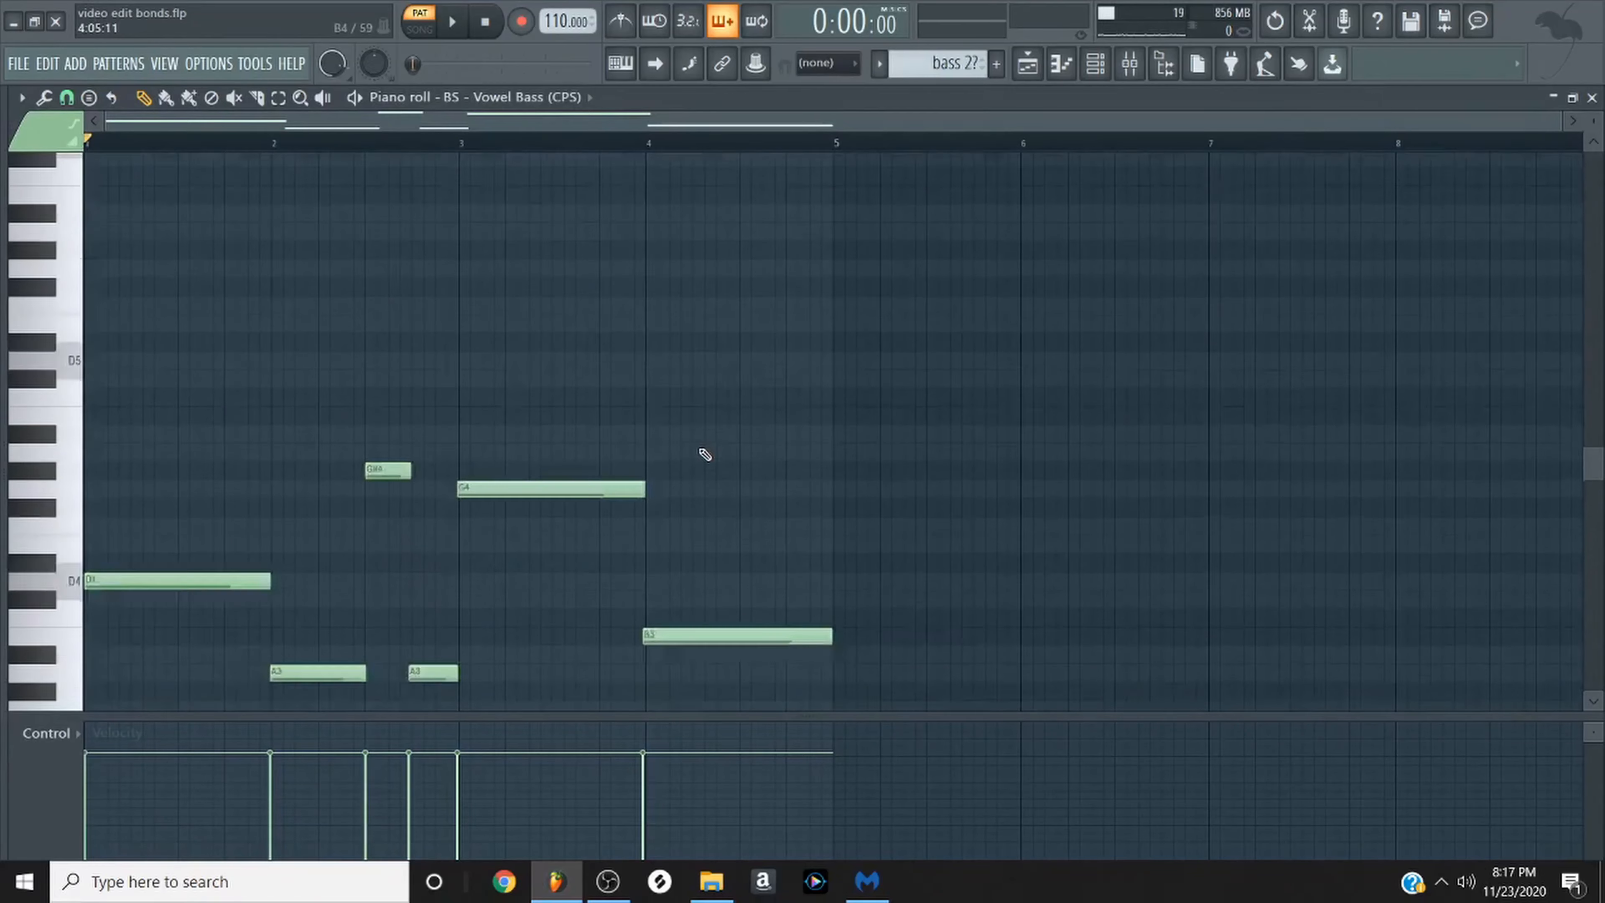
{"action": "scroll", "coordinate": [704, 454], "scroll_direction": "down", "scroll_amount": 3}
{"action": "key", "text": "space"}
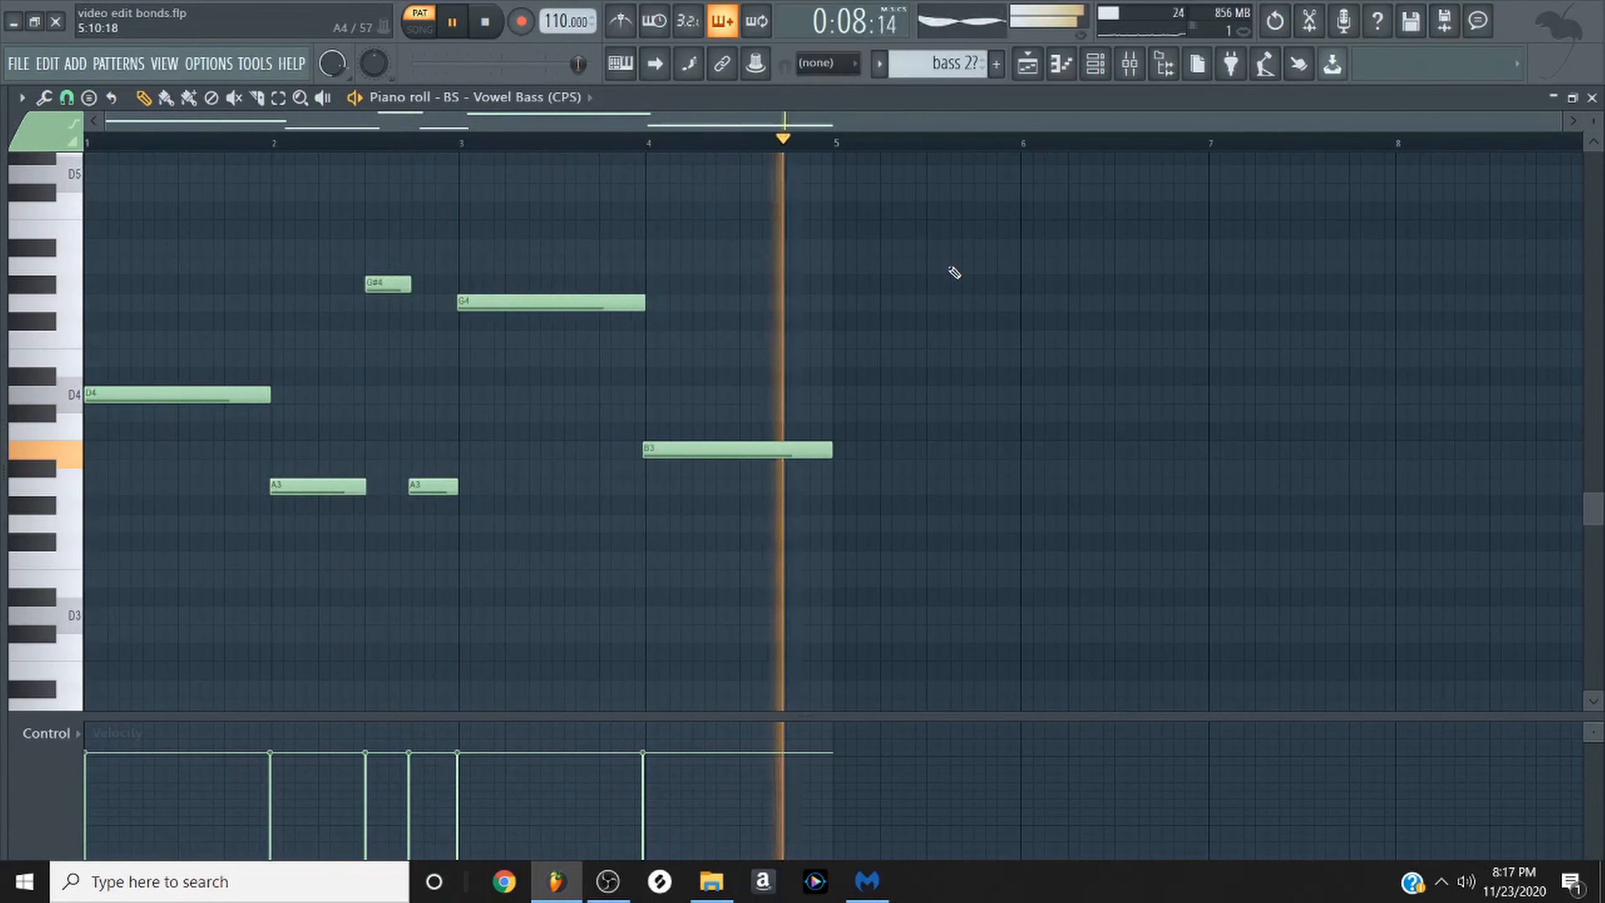
Open the 2 #2 clip on playlist Track 2 in the piano roll and play its 07_Hats_18_SP notes.
{"action": "key", "text": "space"}
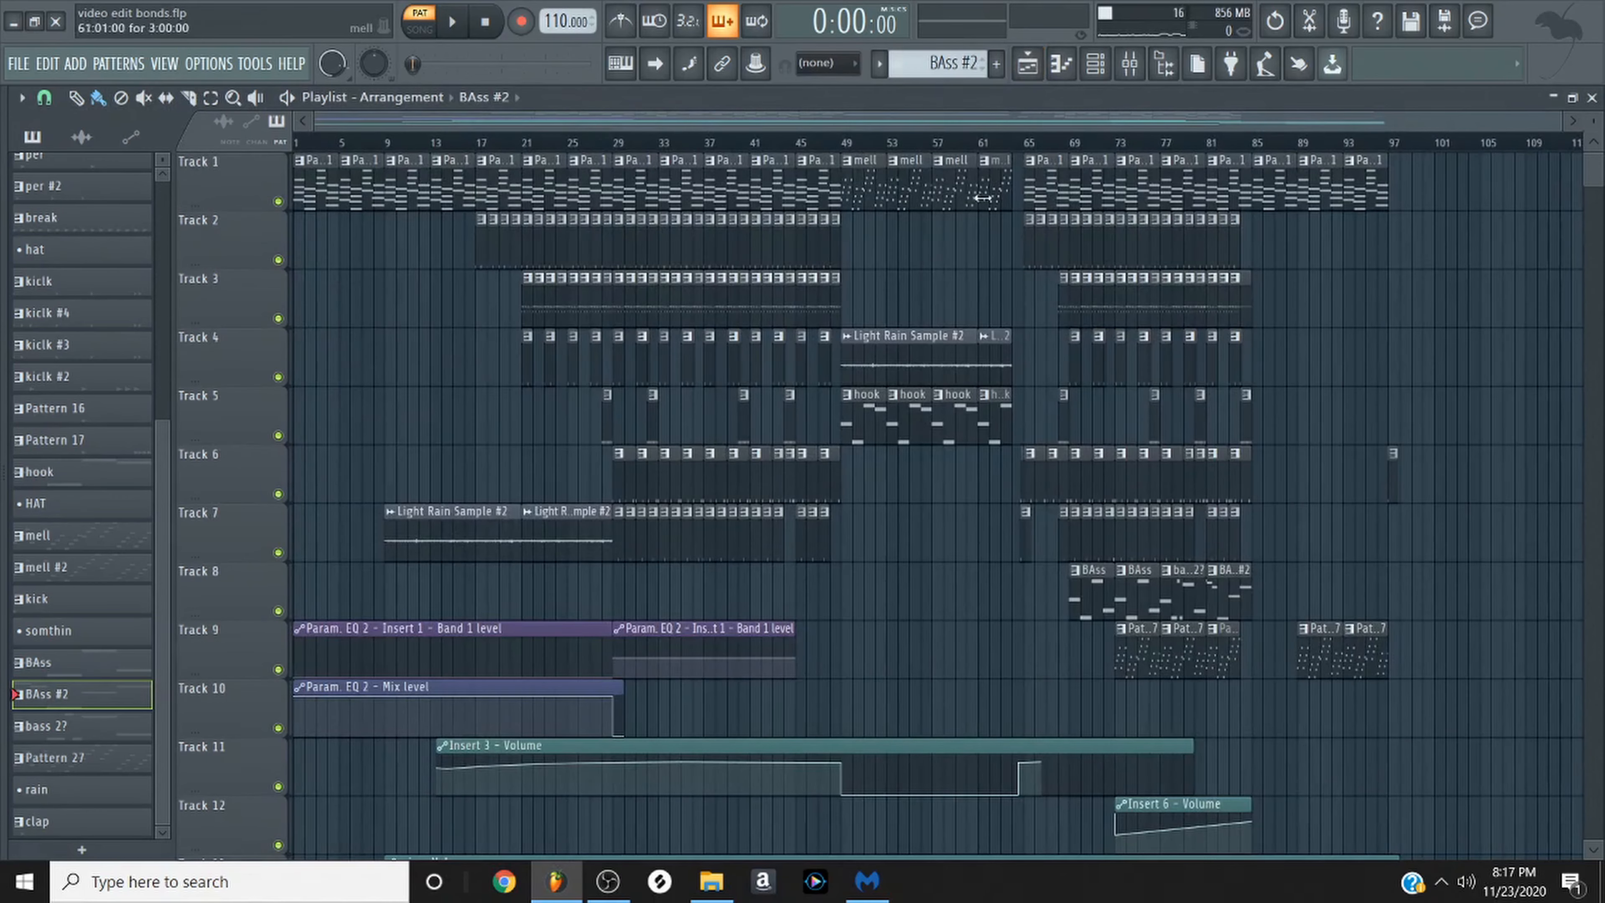
{"action": "scroll", "coordinate": [618, 425], "scroll_direction": "up", "scroll_amount": 5}
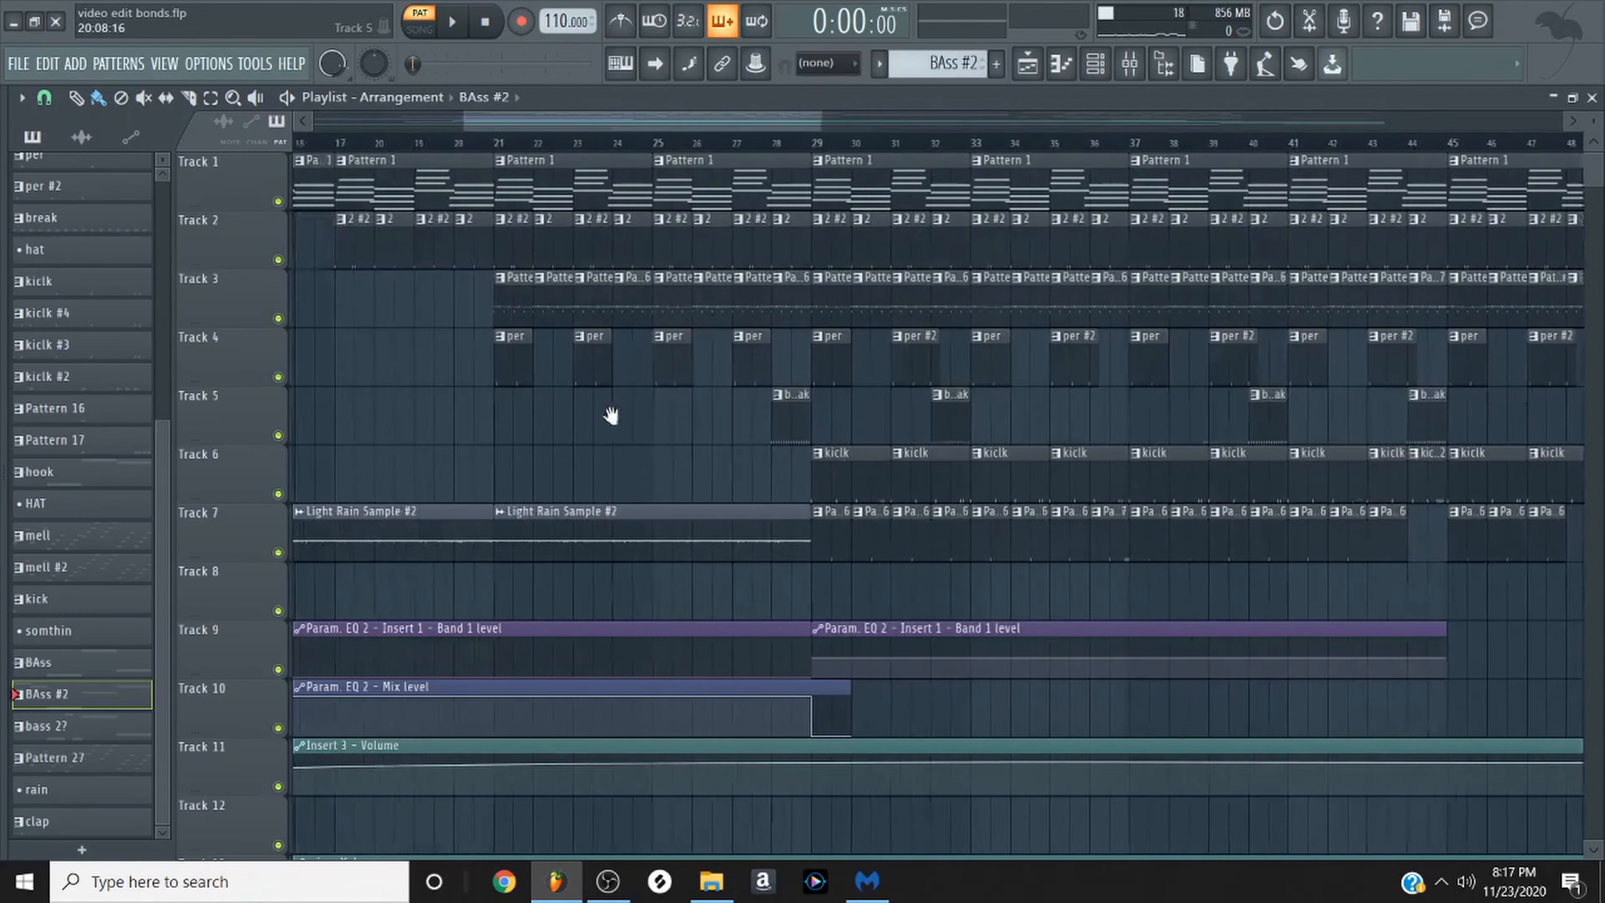
{"action": "left_click_drag", "start_coordinate": [612, 416], "coordinate": [831, 398]}
{"action": "scroll", "coordinate": [1036, 397], "scroll_direction": "up", "scroll_amount": 4}
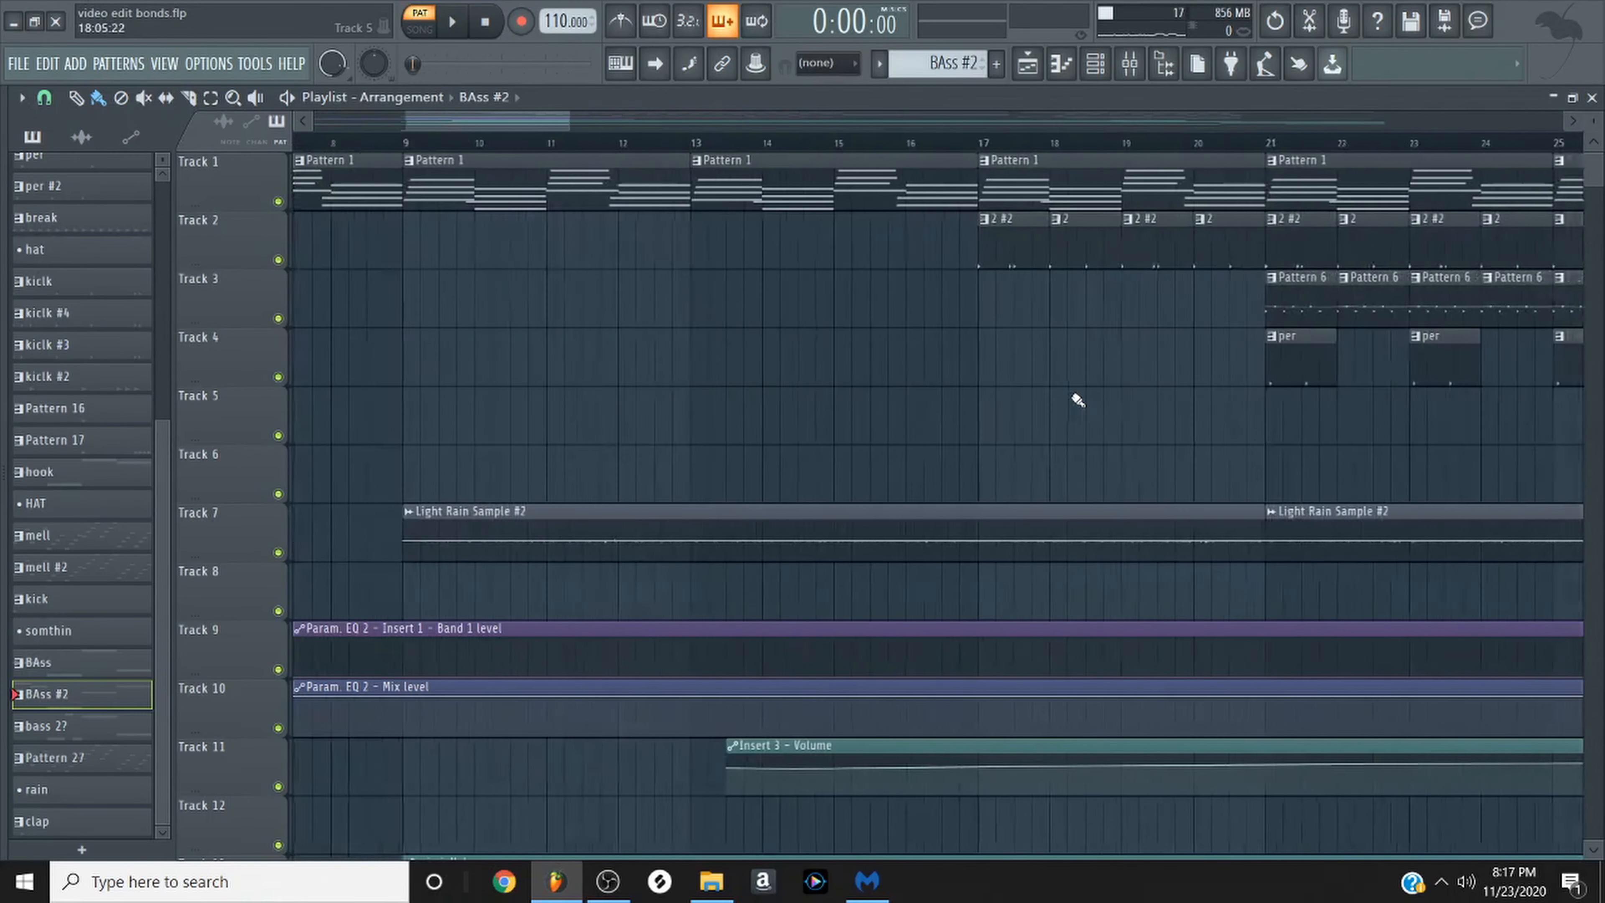
{"action": "double_click", "coordinate": [989, 241]}
{"action": "key", "text": "space"}
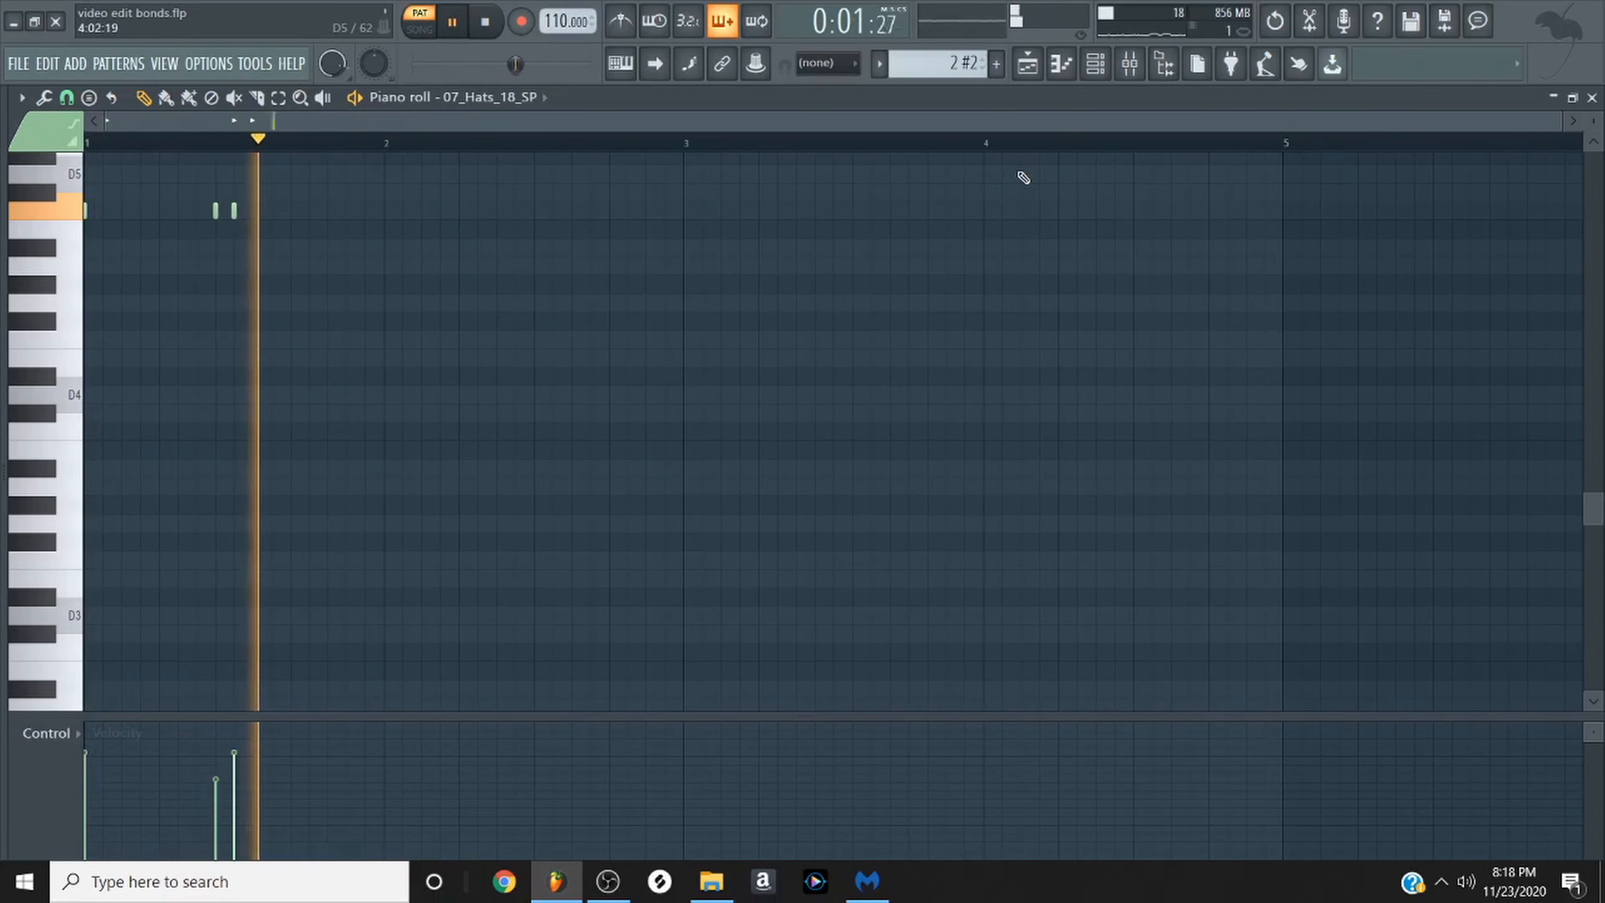
{"action": "key", "text": "space"}
View the 07_Hats_18_SP channel's settings from the channel rack and replay the 2 #2 pattern.
{"action": "key", "text": "F6"}
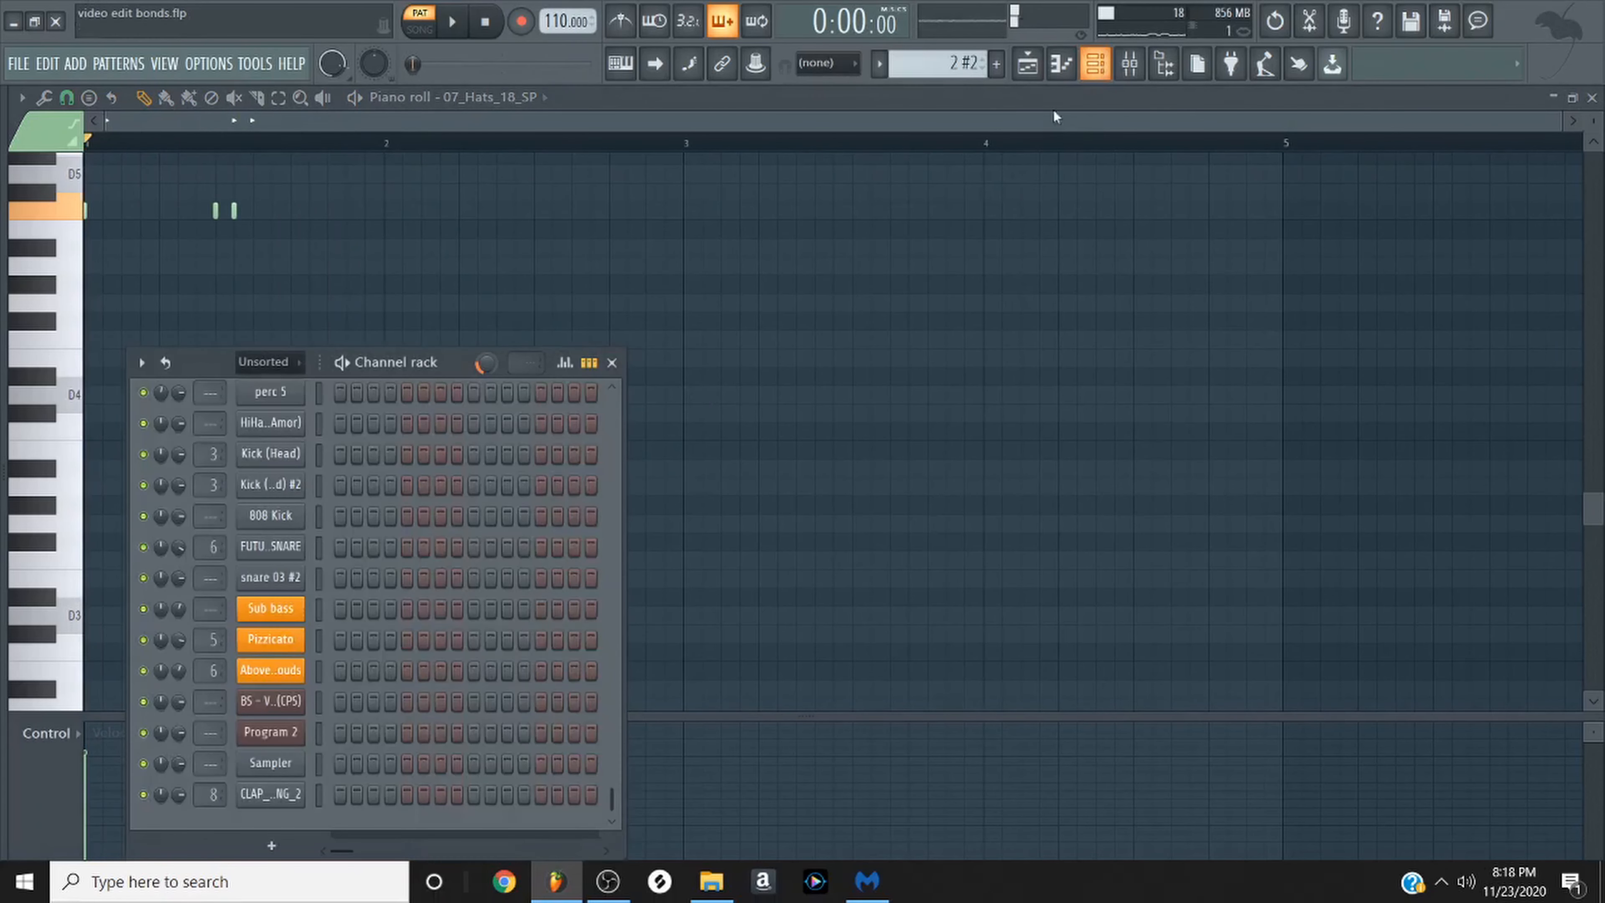
{"action": "scroll", "coordinate": [297, 607], "scroll_direction": "up", "scroll_amount": 10}
{"action": "left_click", "coordinate": [273, 479]}
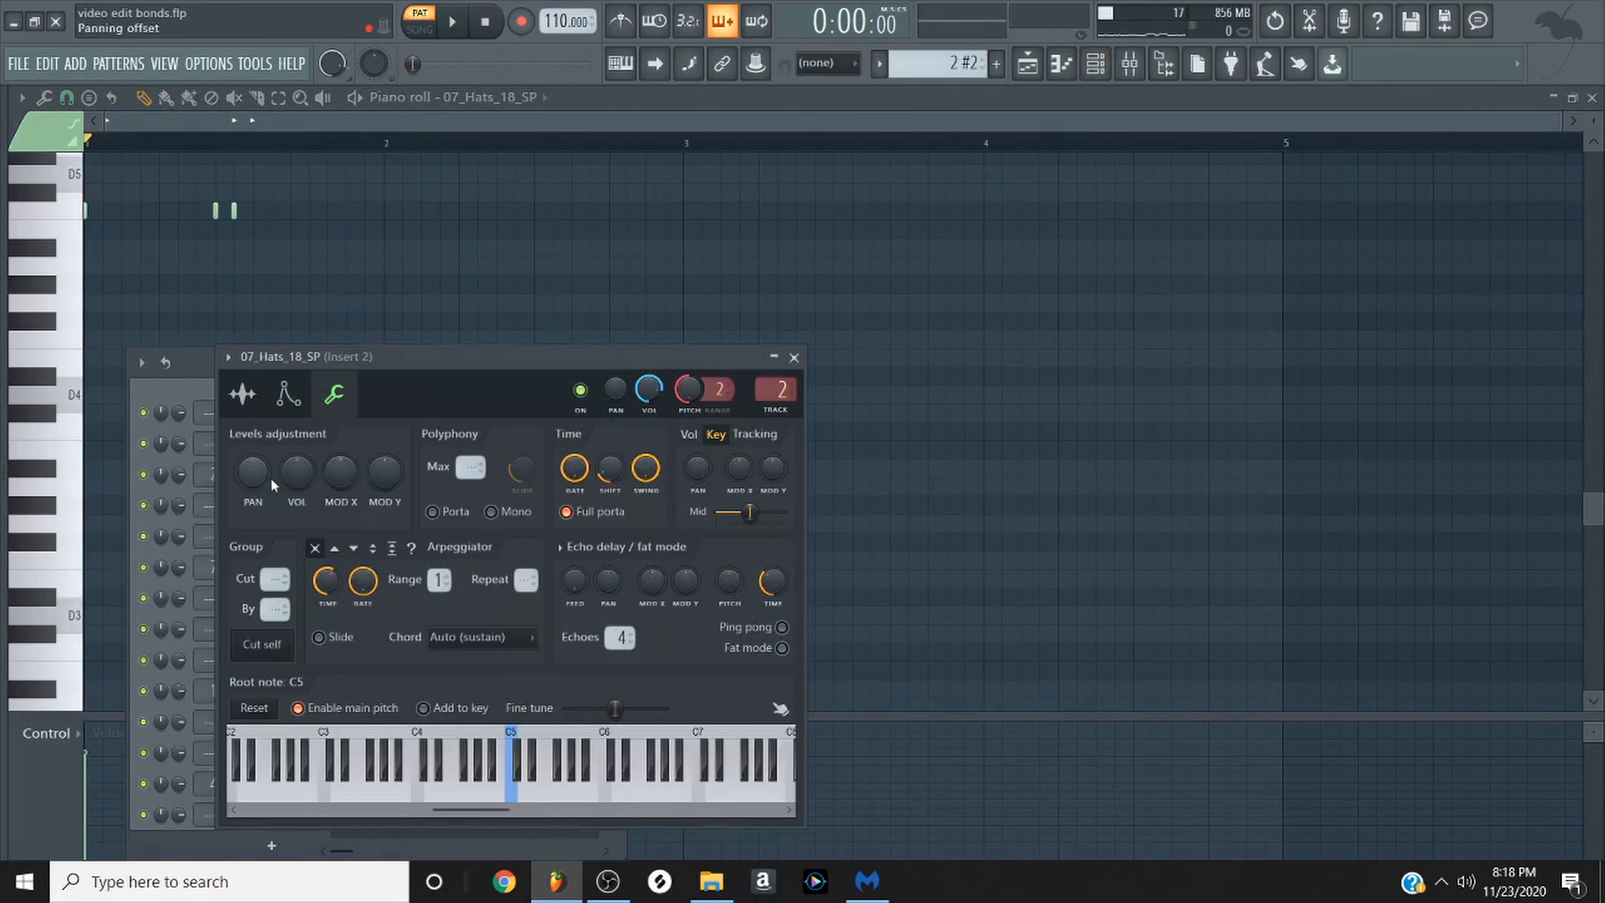
{"action": "left_click_drag", "start_coordinate": [498, 364], "coordinate": [524, 343]}
{"action": "left_click", "coordinate": [637, 285]}
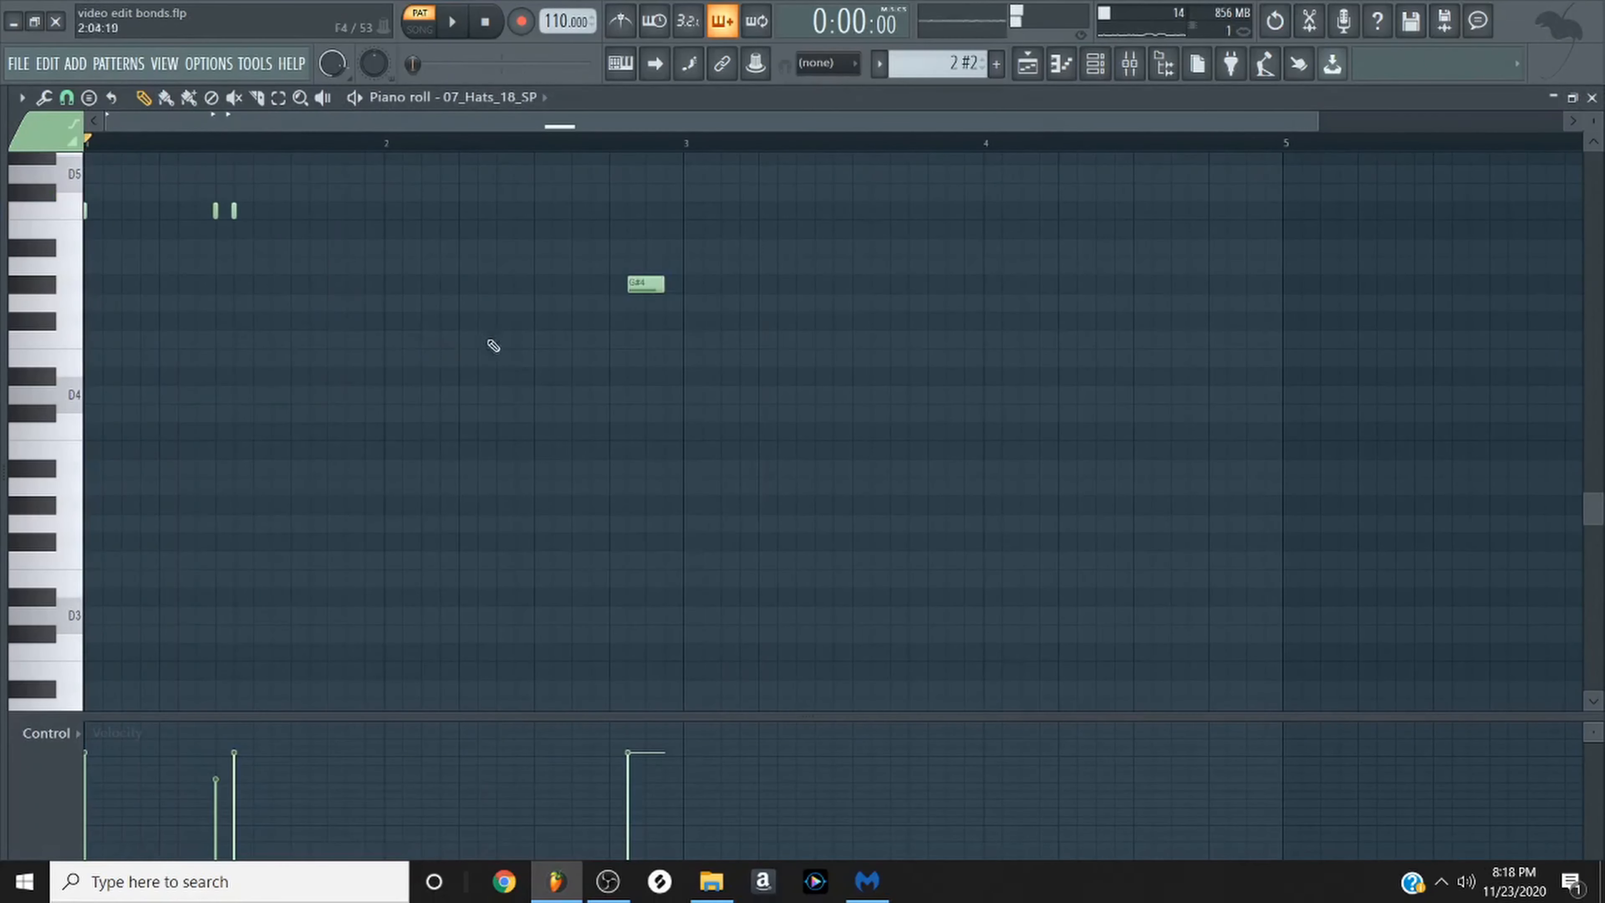
{"action": "right_click", "coordinate": [657, 286]}
{"action": "key", "text": "space"}
{"action": "key", "text": "space"}
Inspect Fruity Reeverb 2 on mixer Insert 2, toggle the effect and play the 2 #2 hat pattern.
{"action": "left_click", "coordinate": [1101, 68]}
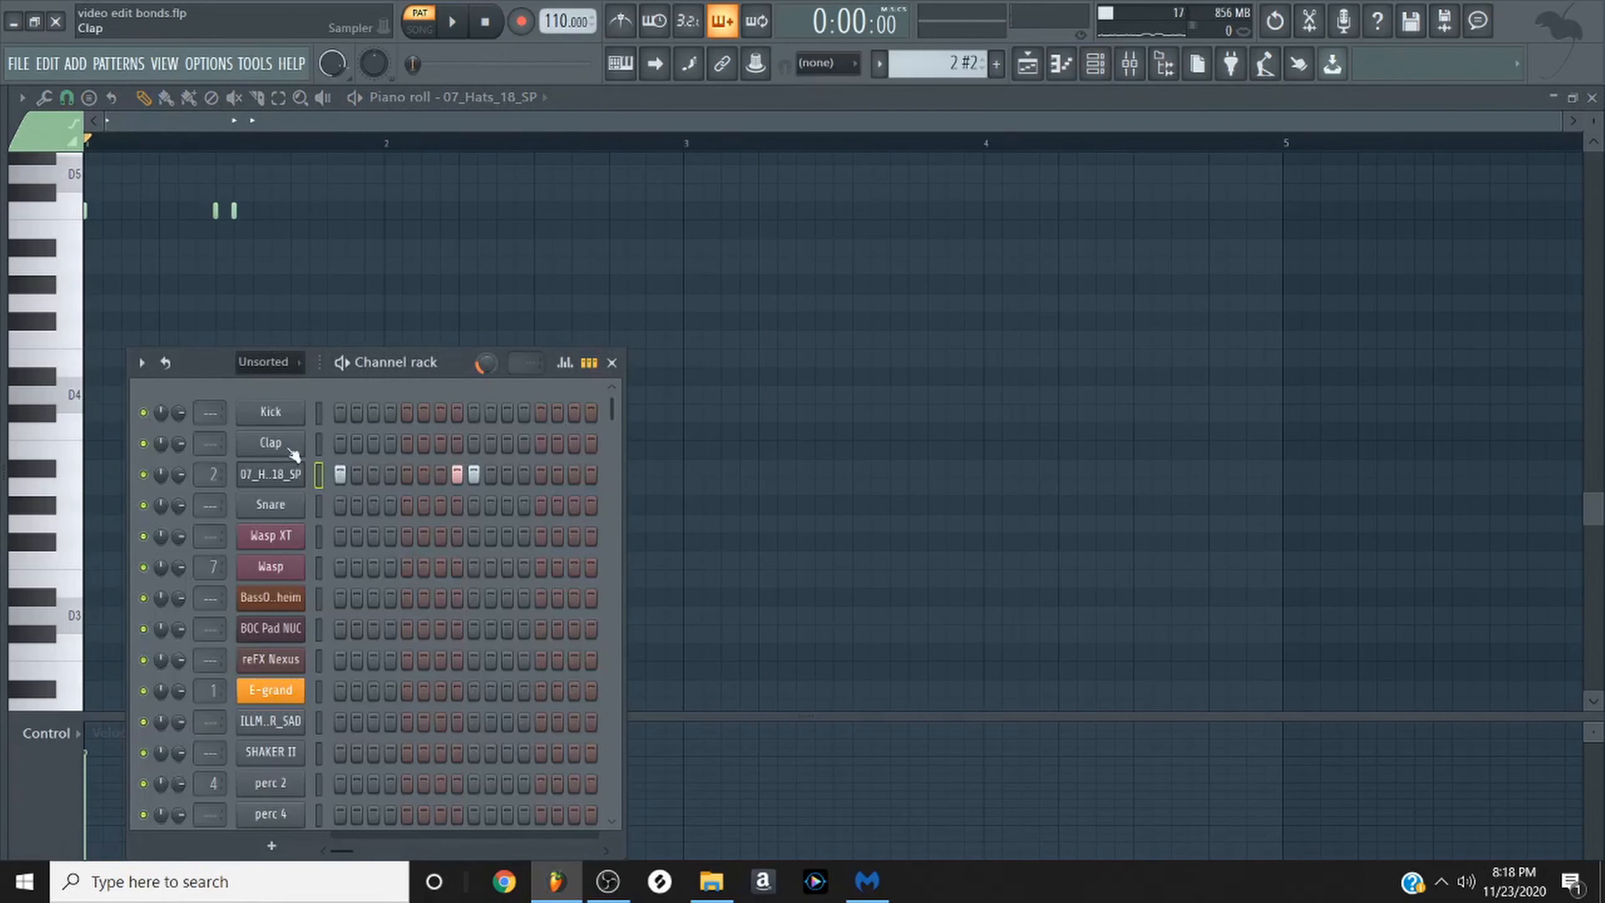
{"action": "key", "text": "F9"}
{"action": "left_click", "coordinate": [1506, 172]}
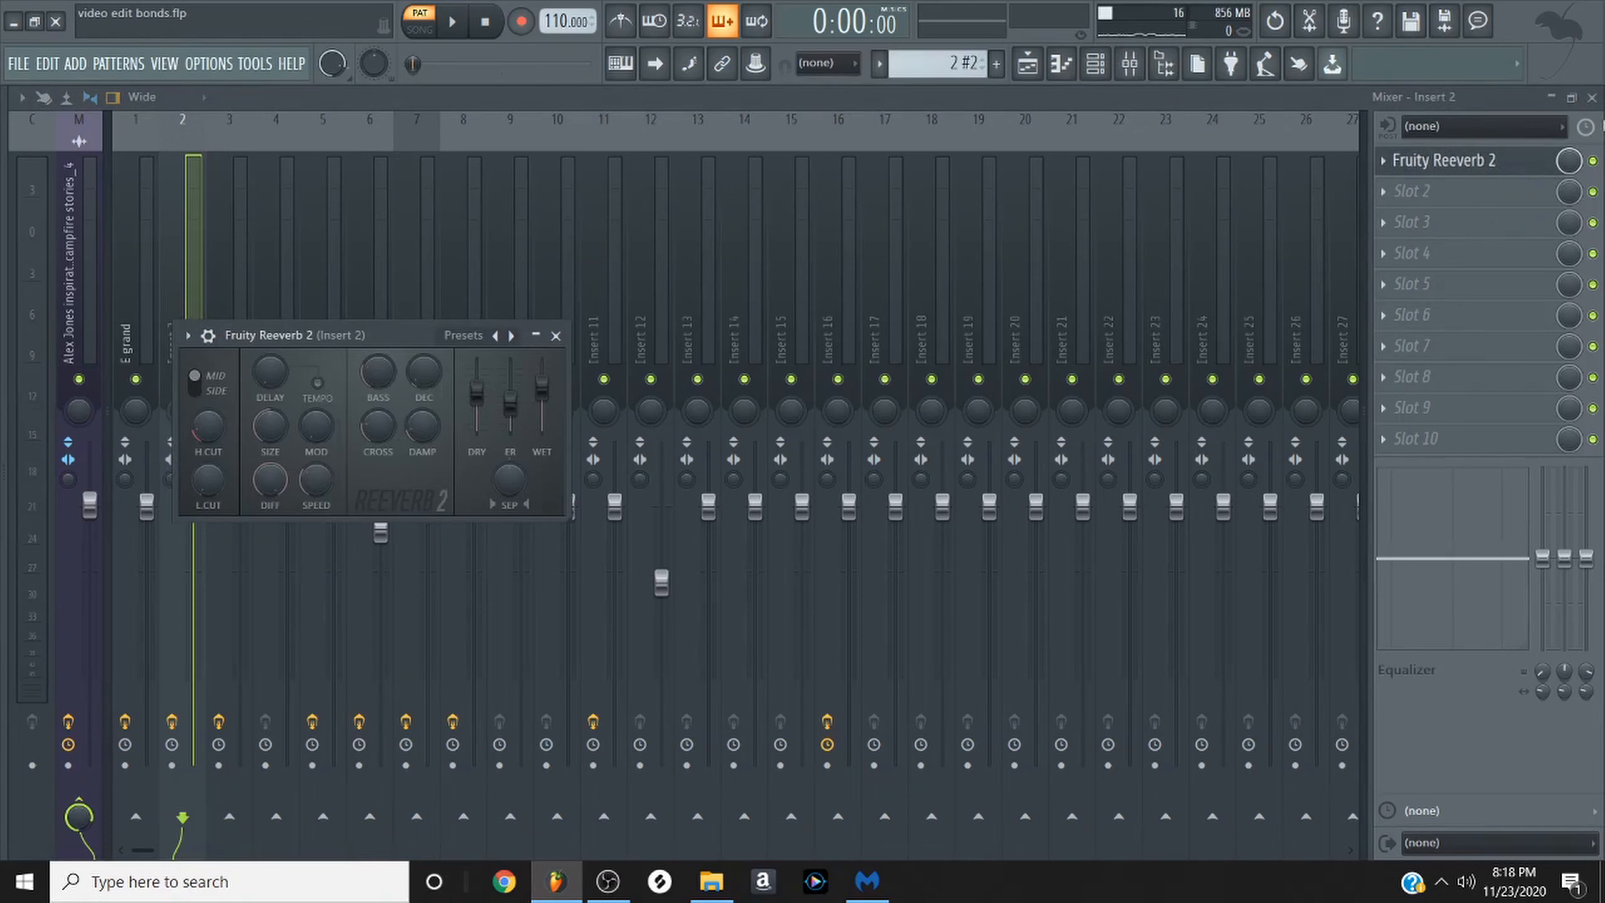
{"action": "left_click", "coordinate": [1595, 161]}
{"action": "key", "text": "space"}
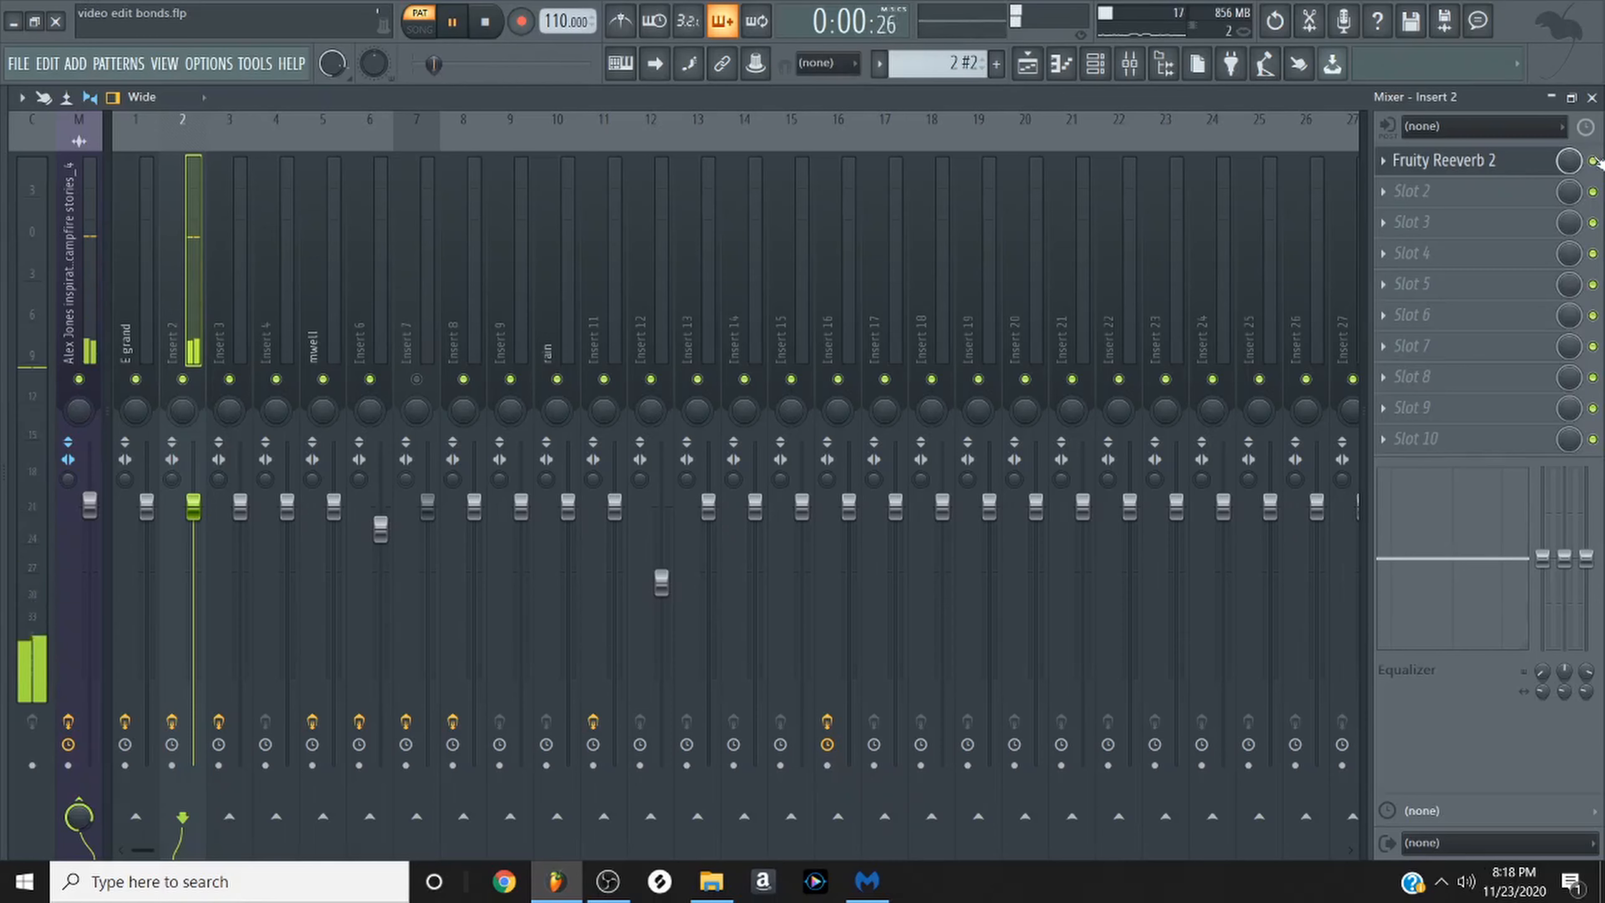
{"action": "key", "text": "space"}
Open Pattern 6 in the piano roll on the ILLMD018_SHAKER_SAD channel and play its shaker notes.
{"action": "left_click", "coordinate": [1095, 64]}
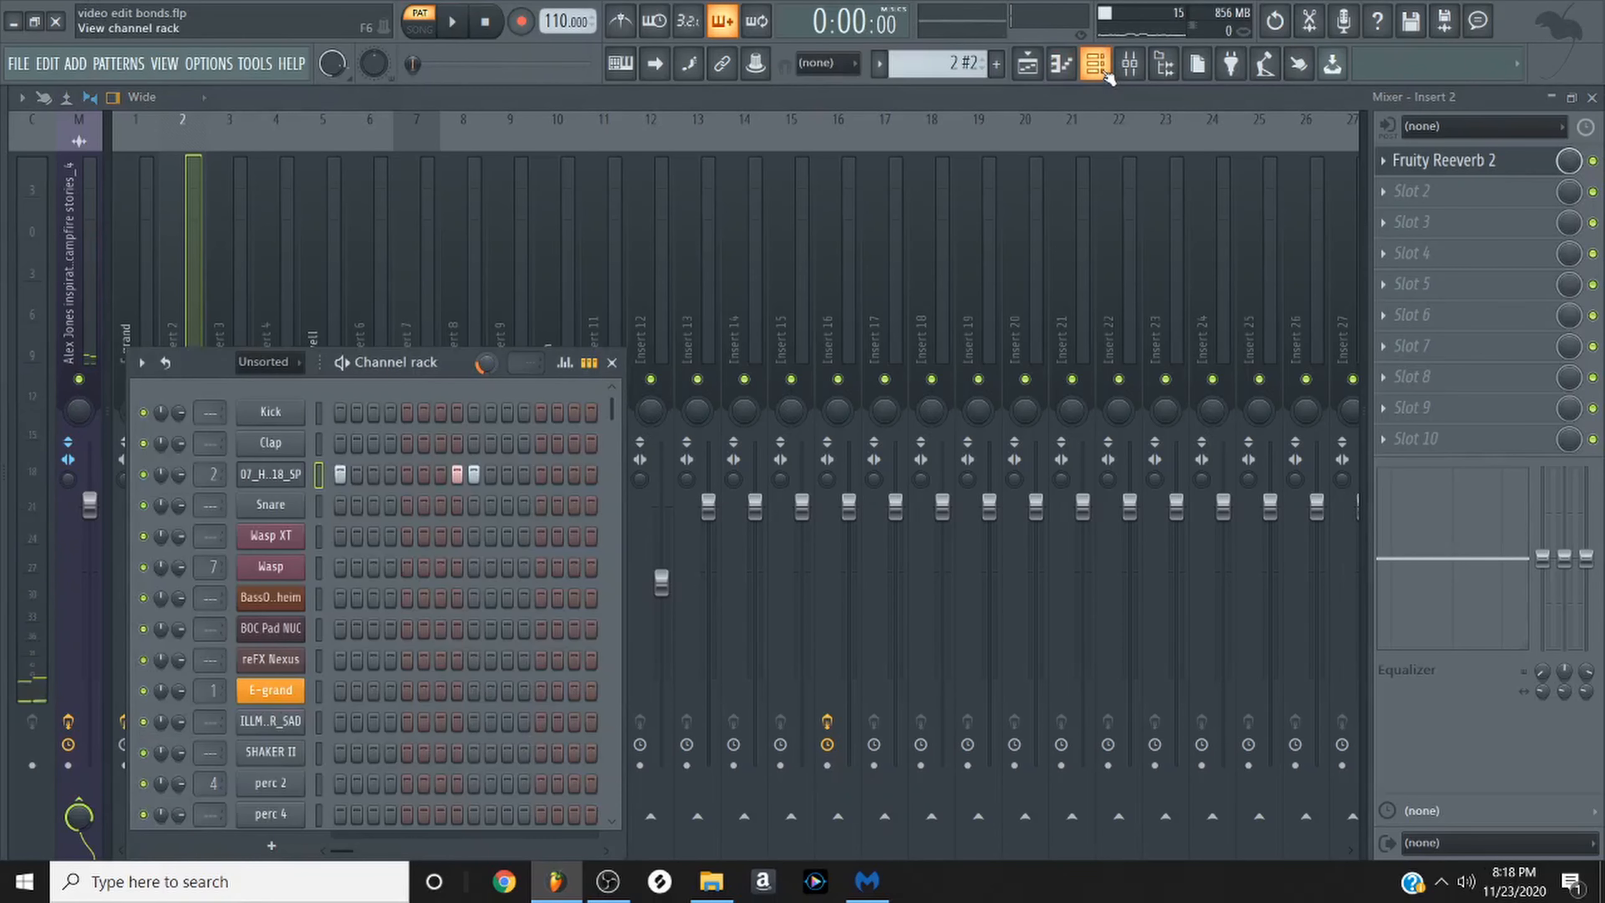
{"action": "key", "text": "space"}
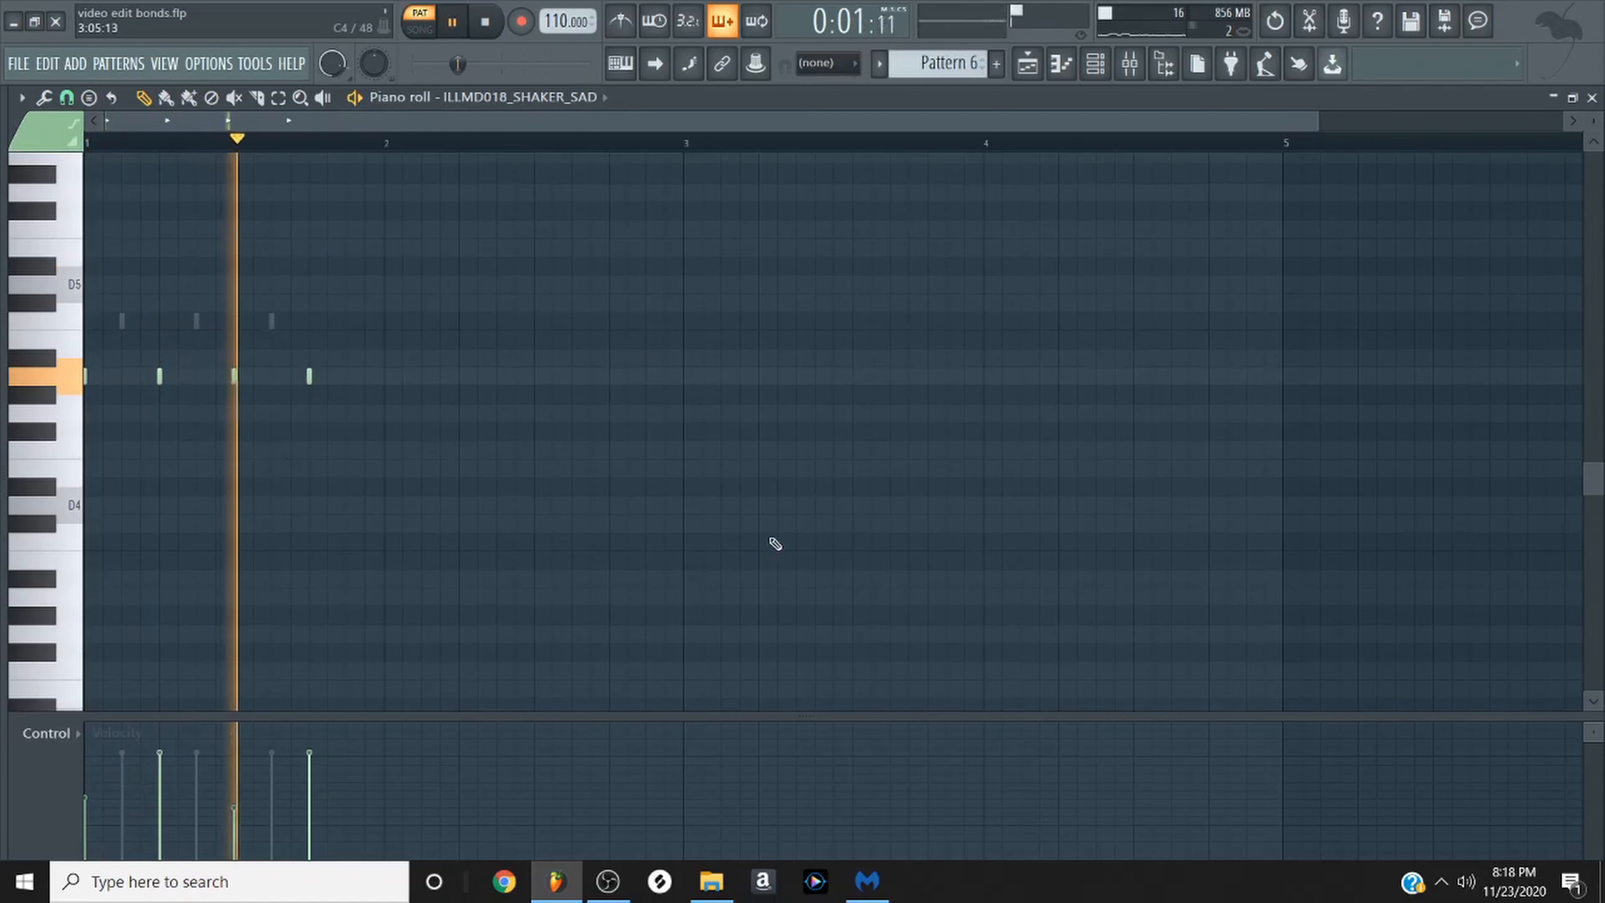
{"action": "key", "text": "space"}
{"action": "key", "text": "space"}
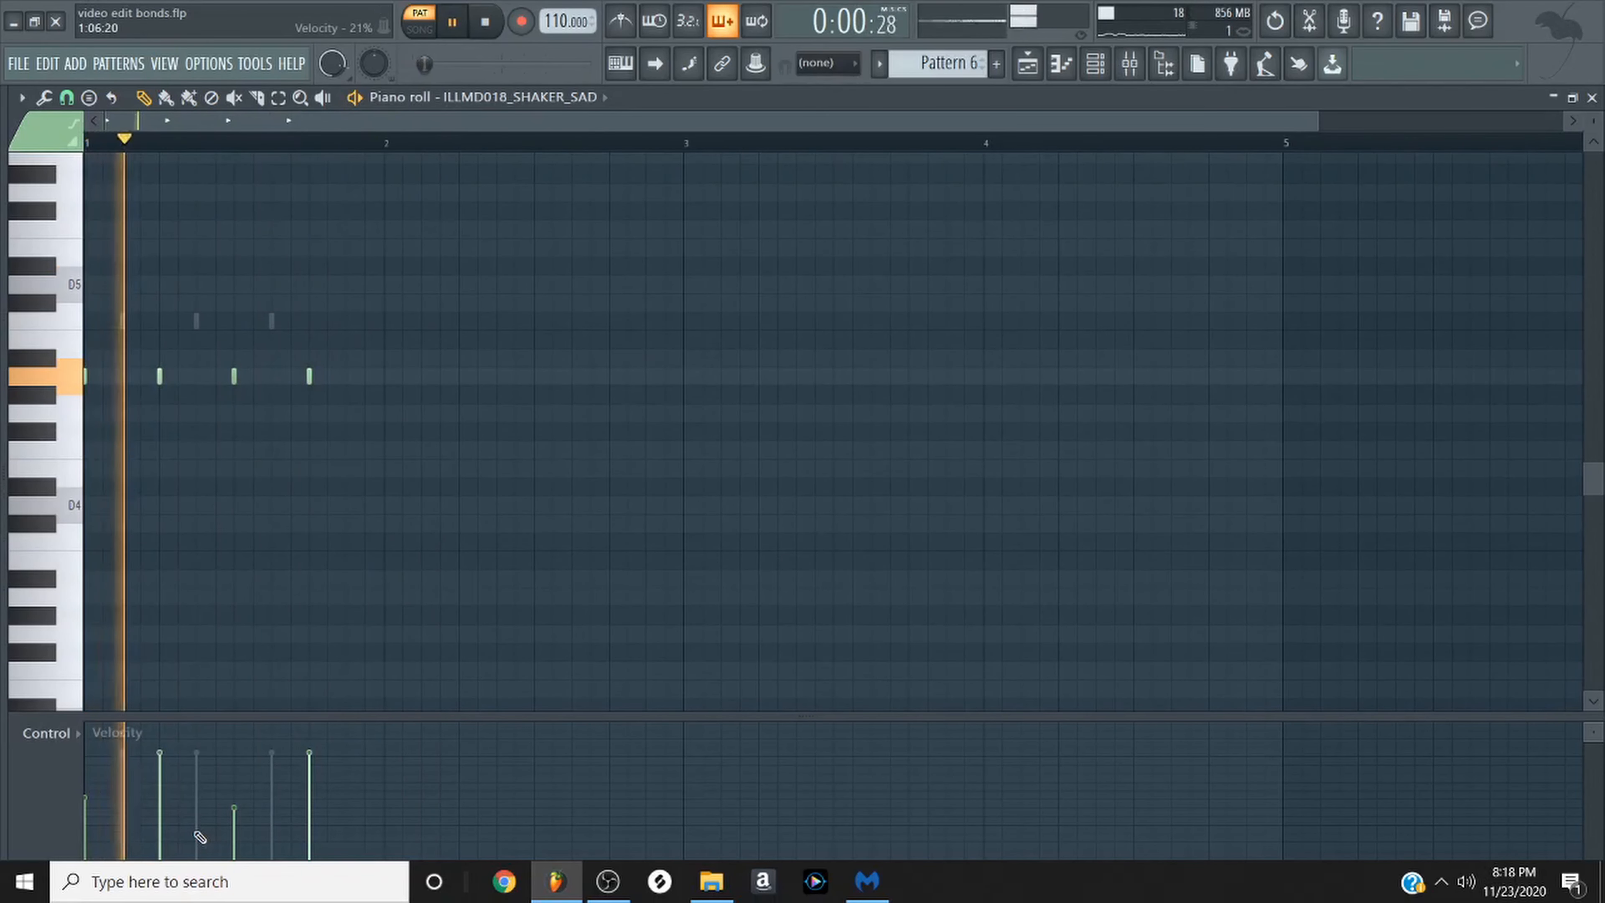
{"action": "key", "text": "space"}
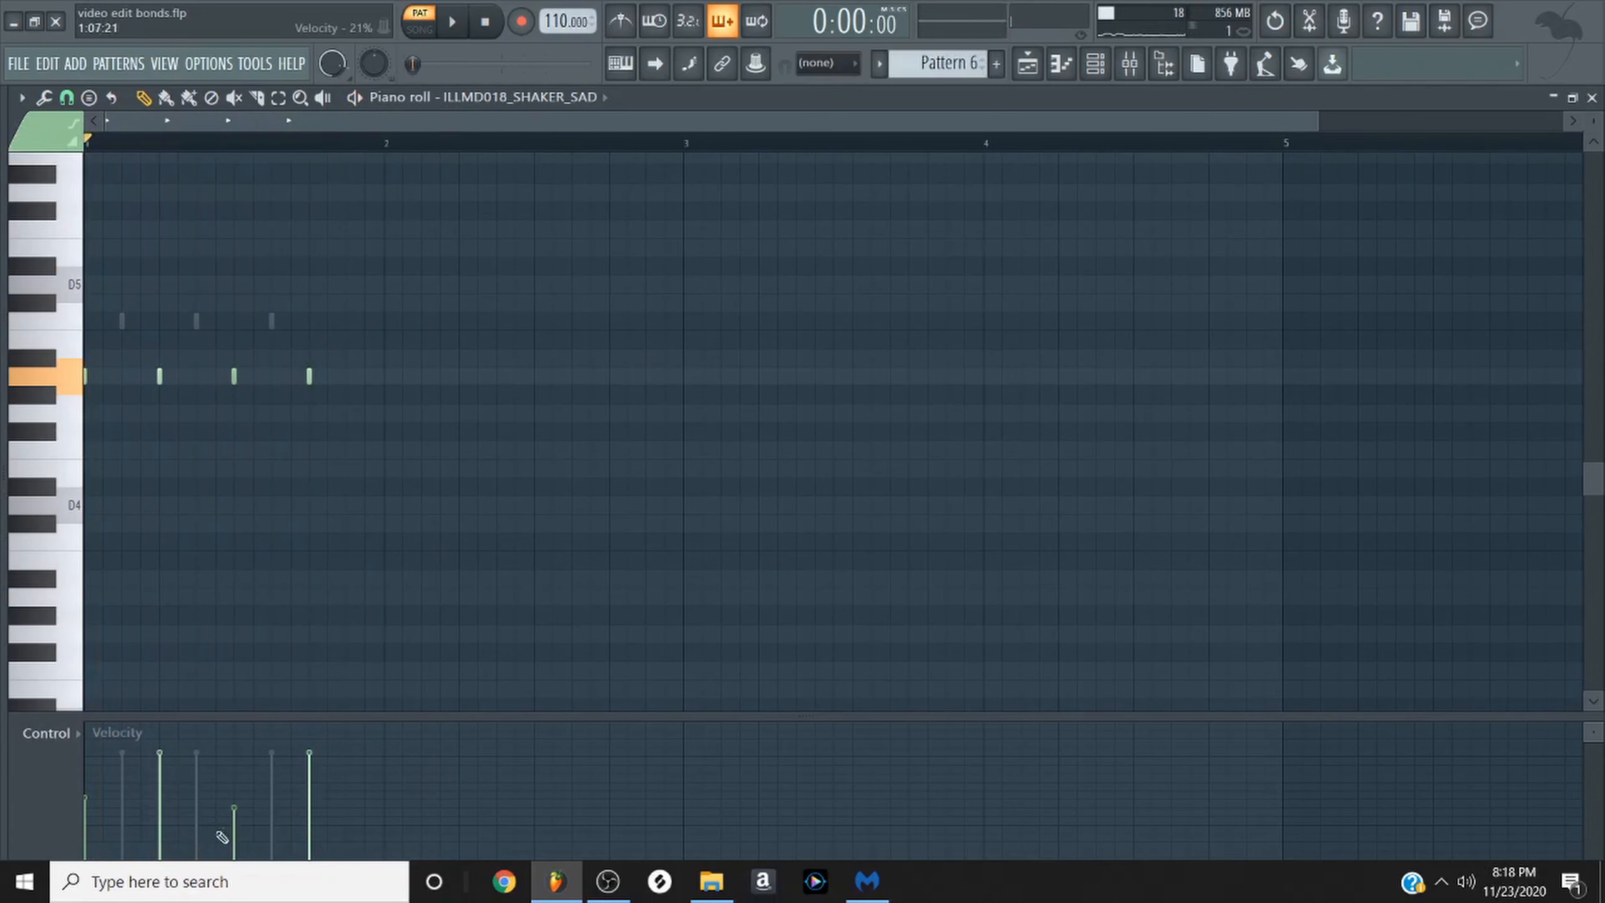
Look through the piano roll's target control options for the shaker and check the mixer tracks for Pattern 6.
{"action": "left_click", "coordinate": [49, 733]}
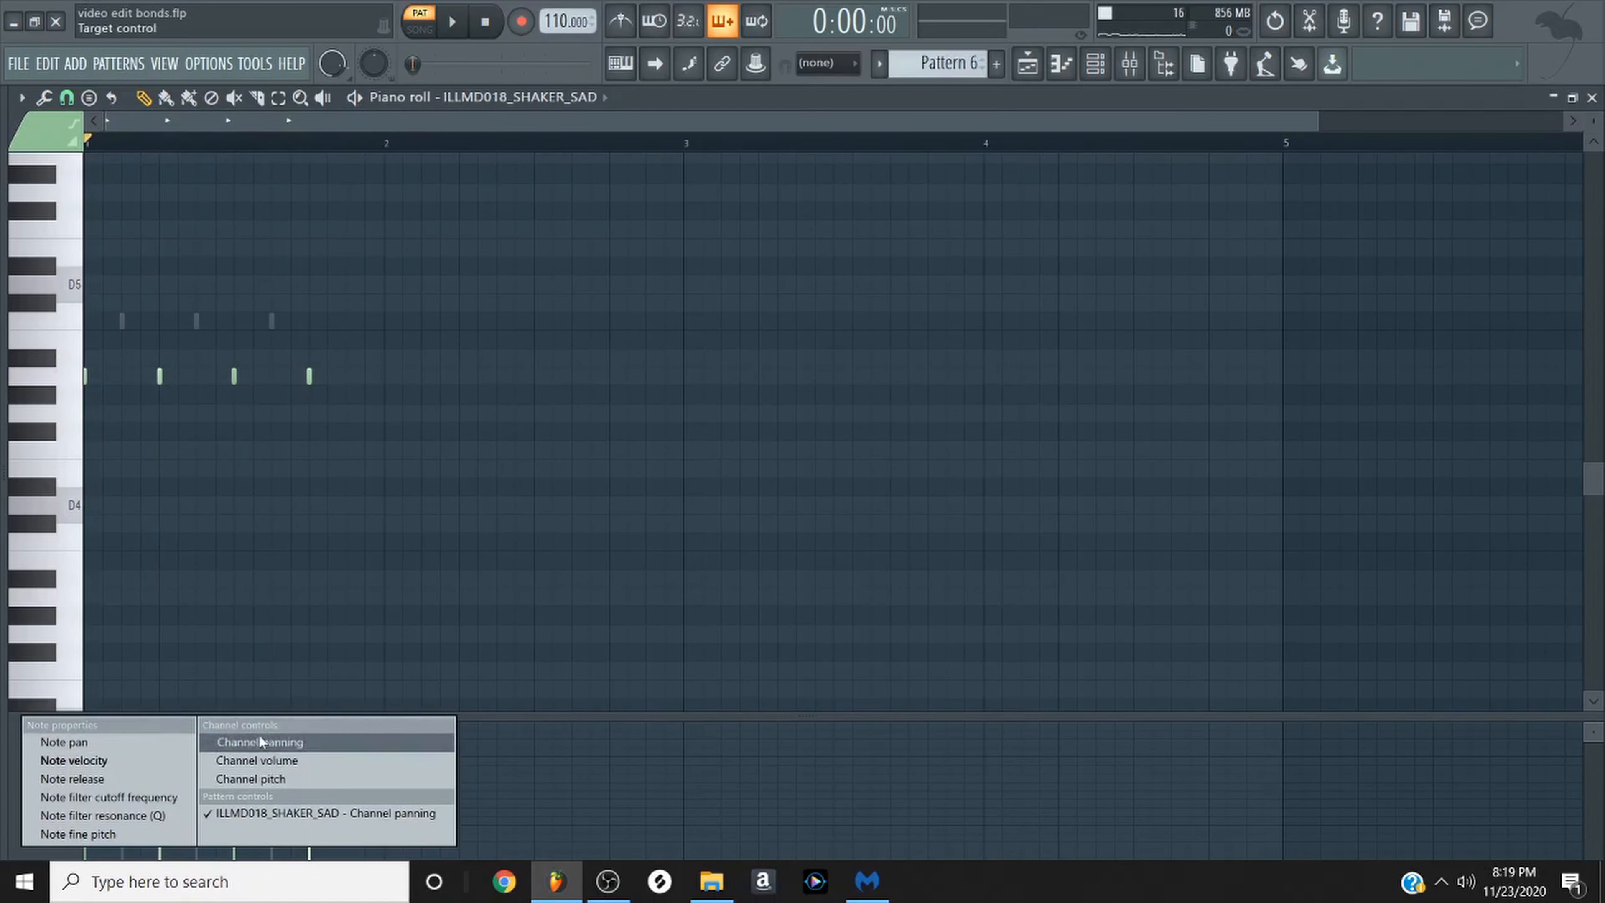
{"action": "right_click", "coordinate": [973, 293]}
{"action": "key", "text": "F9"}
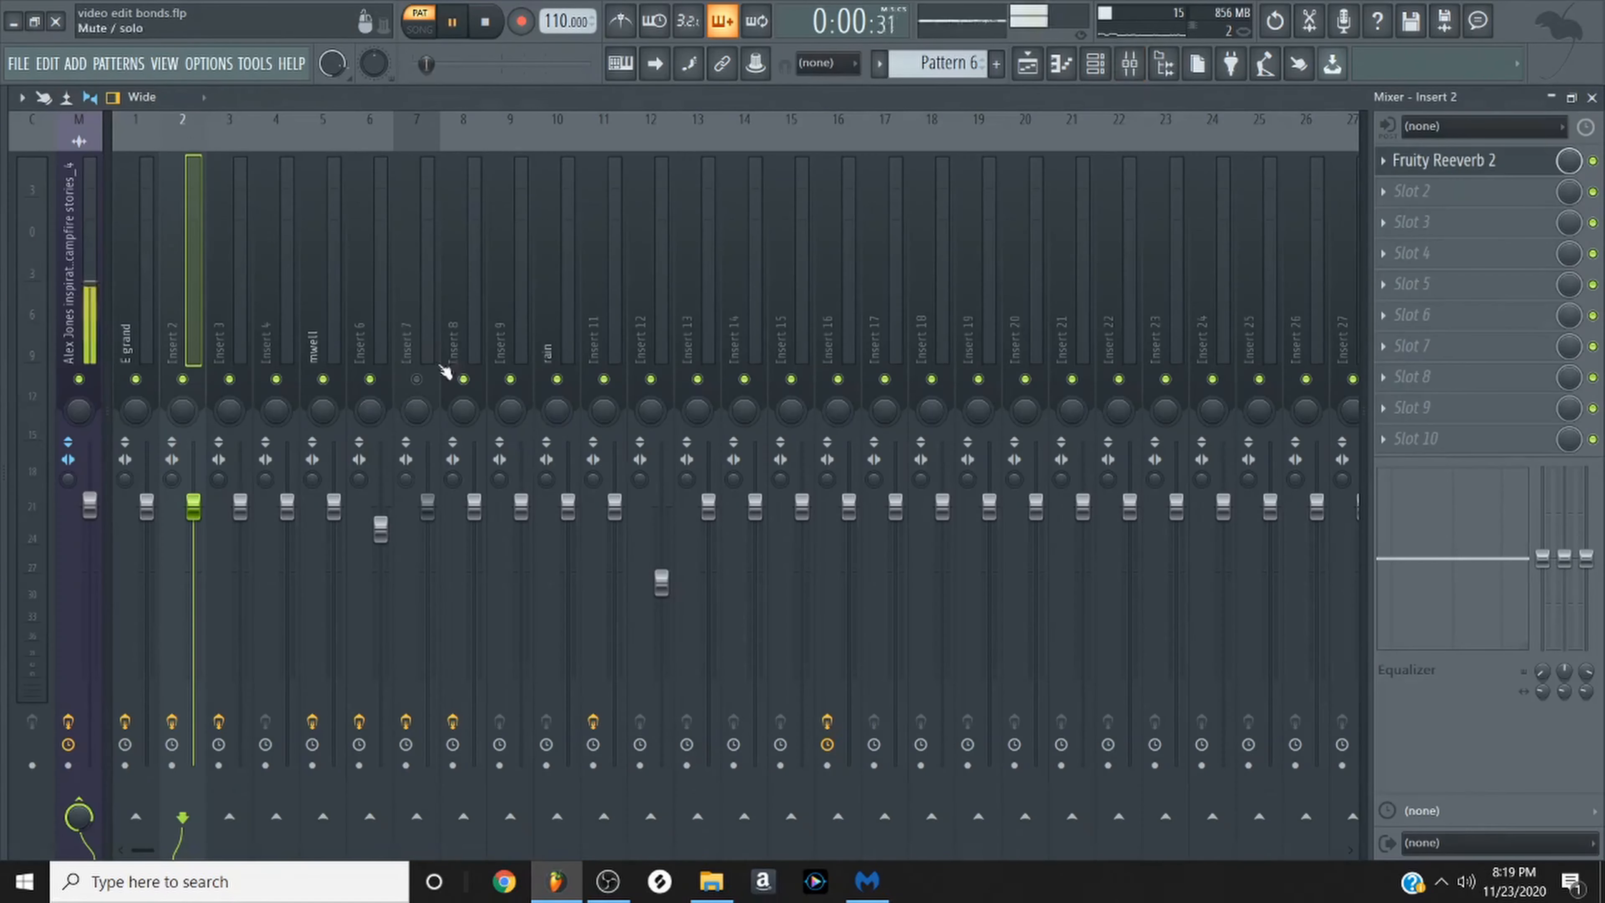
{"action": "scroll", "coordinate": [192, 348], "scroll_direction": "down", "scroll_amount": 5}
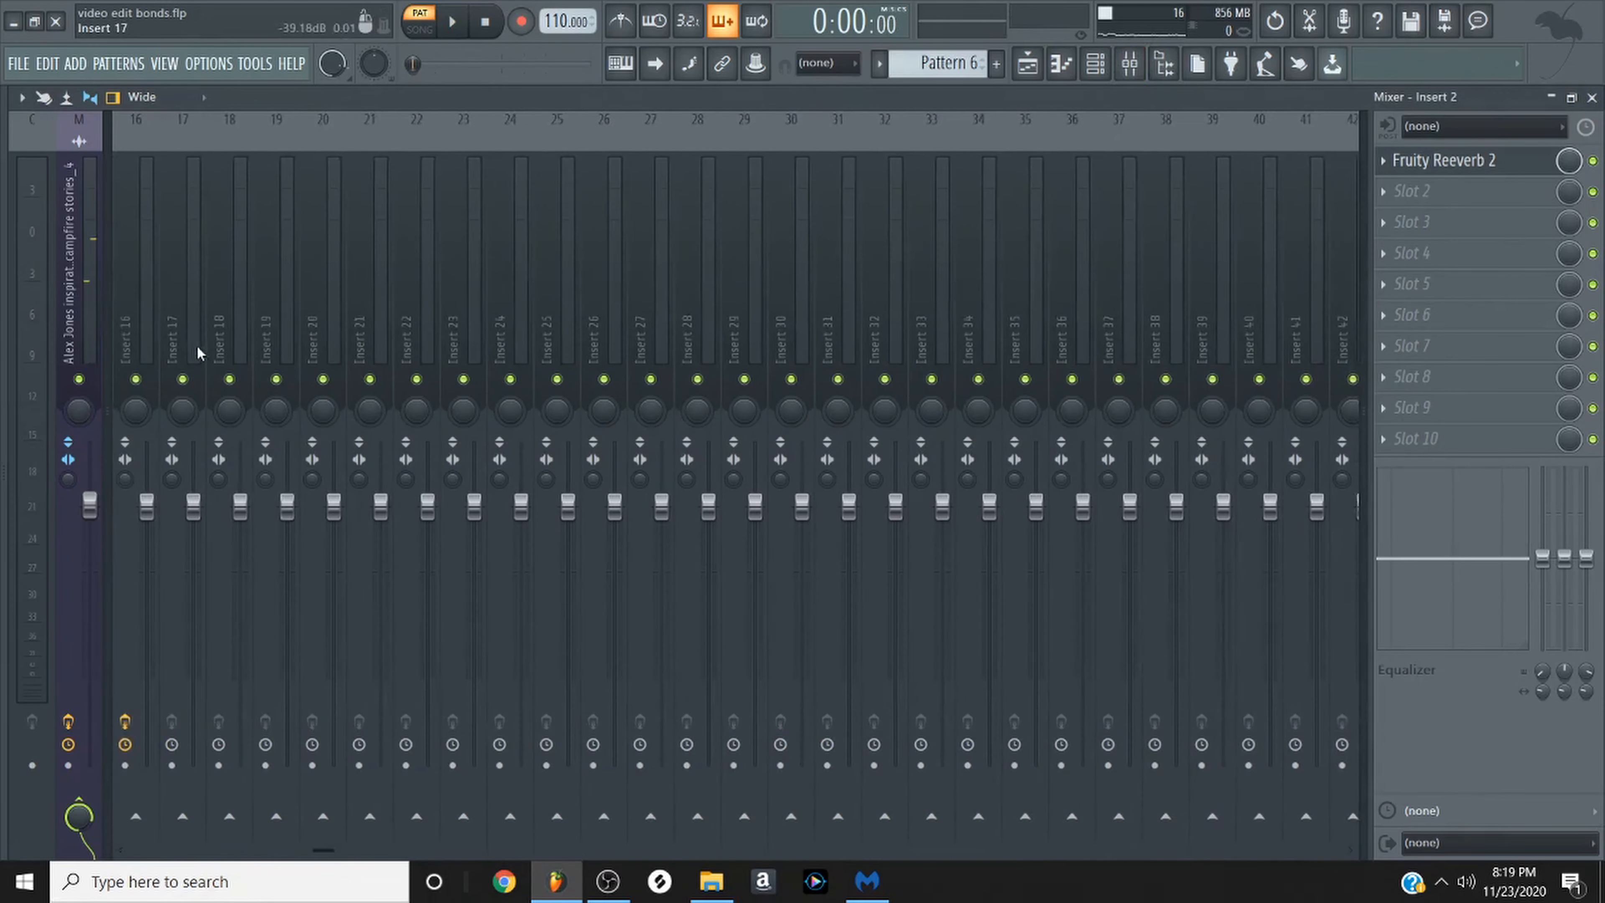
{"action": "key", "text": "F9"}
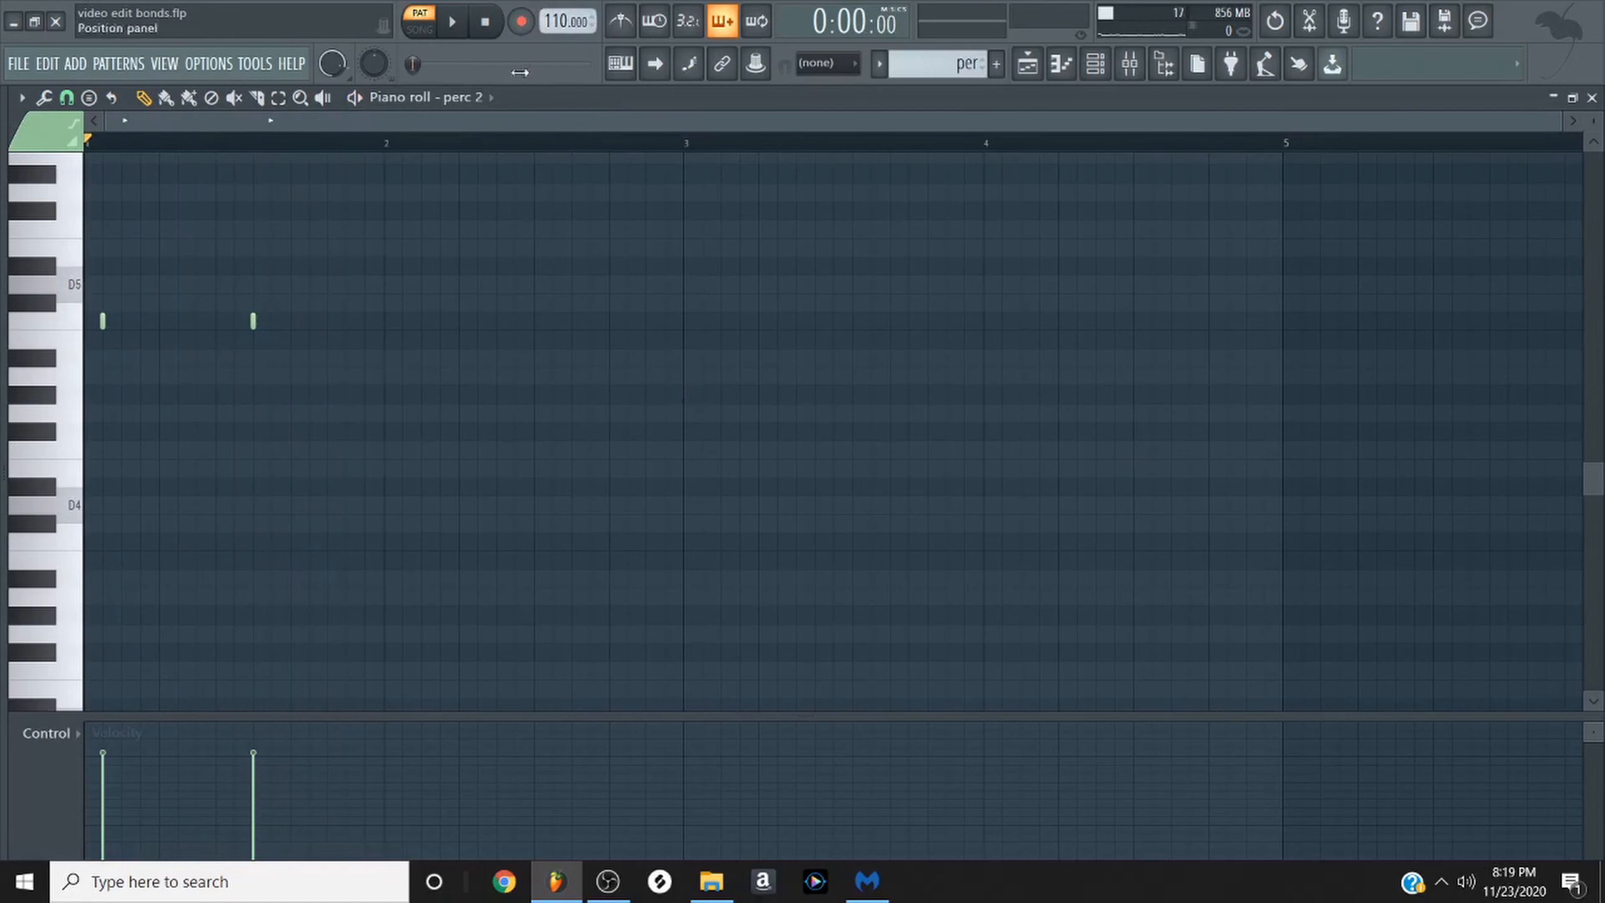
Play the per pattern's perc 2 notes and the break pattern's perc 4 and perc 5 steps.
{"action": "key", "text": "space"}
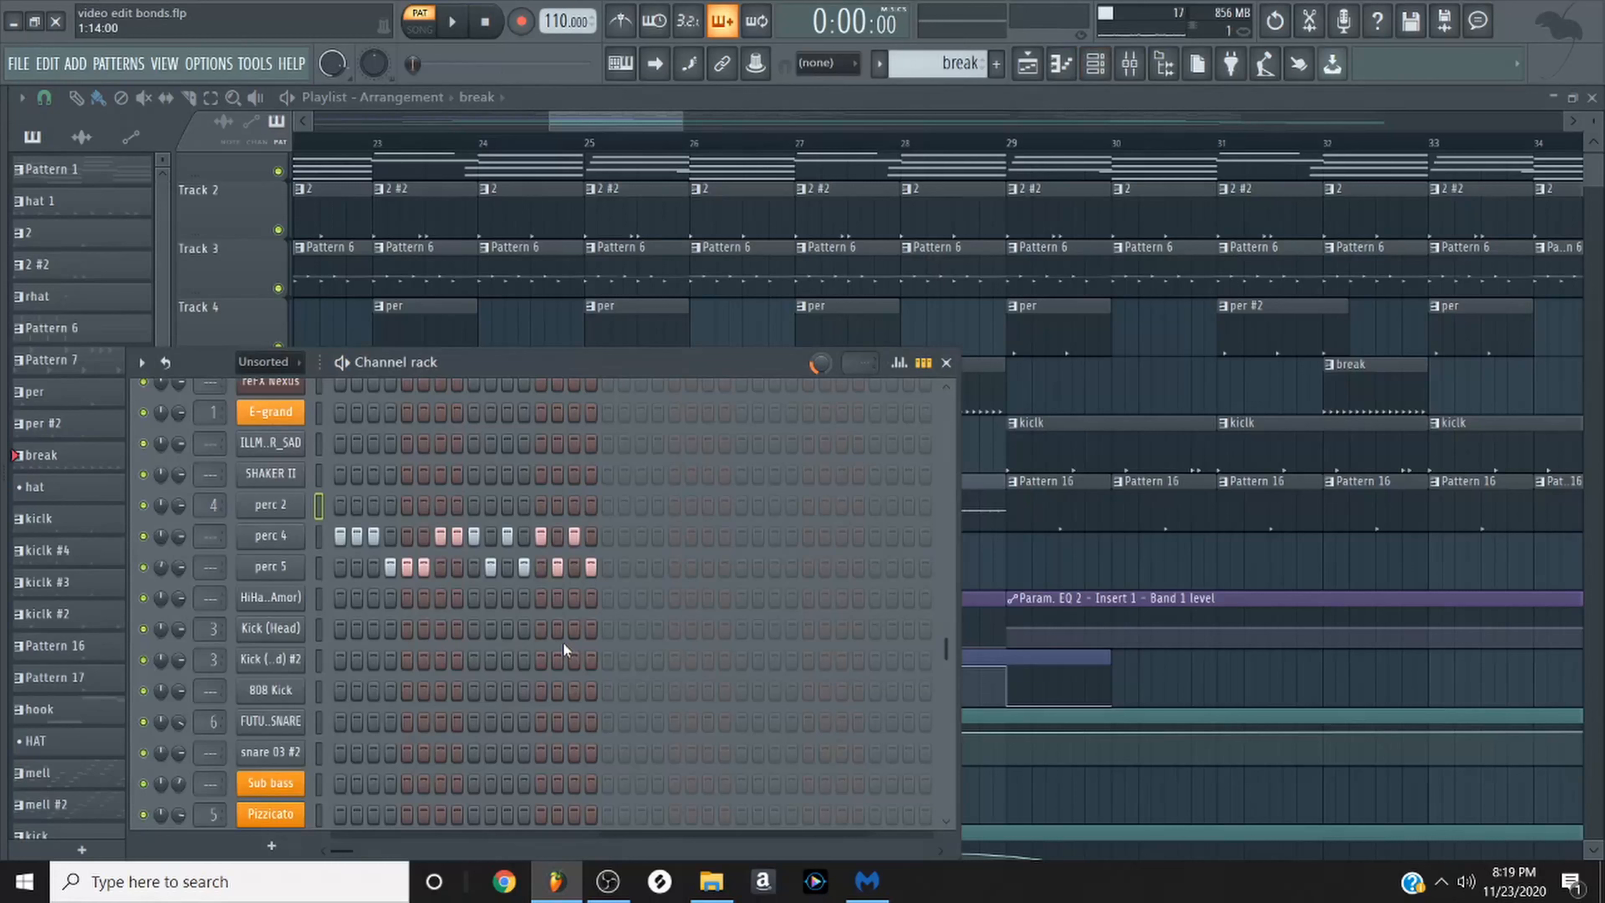
{"action": "key", "text": "space"}
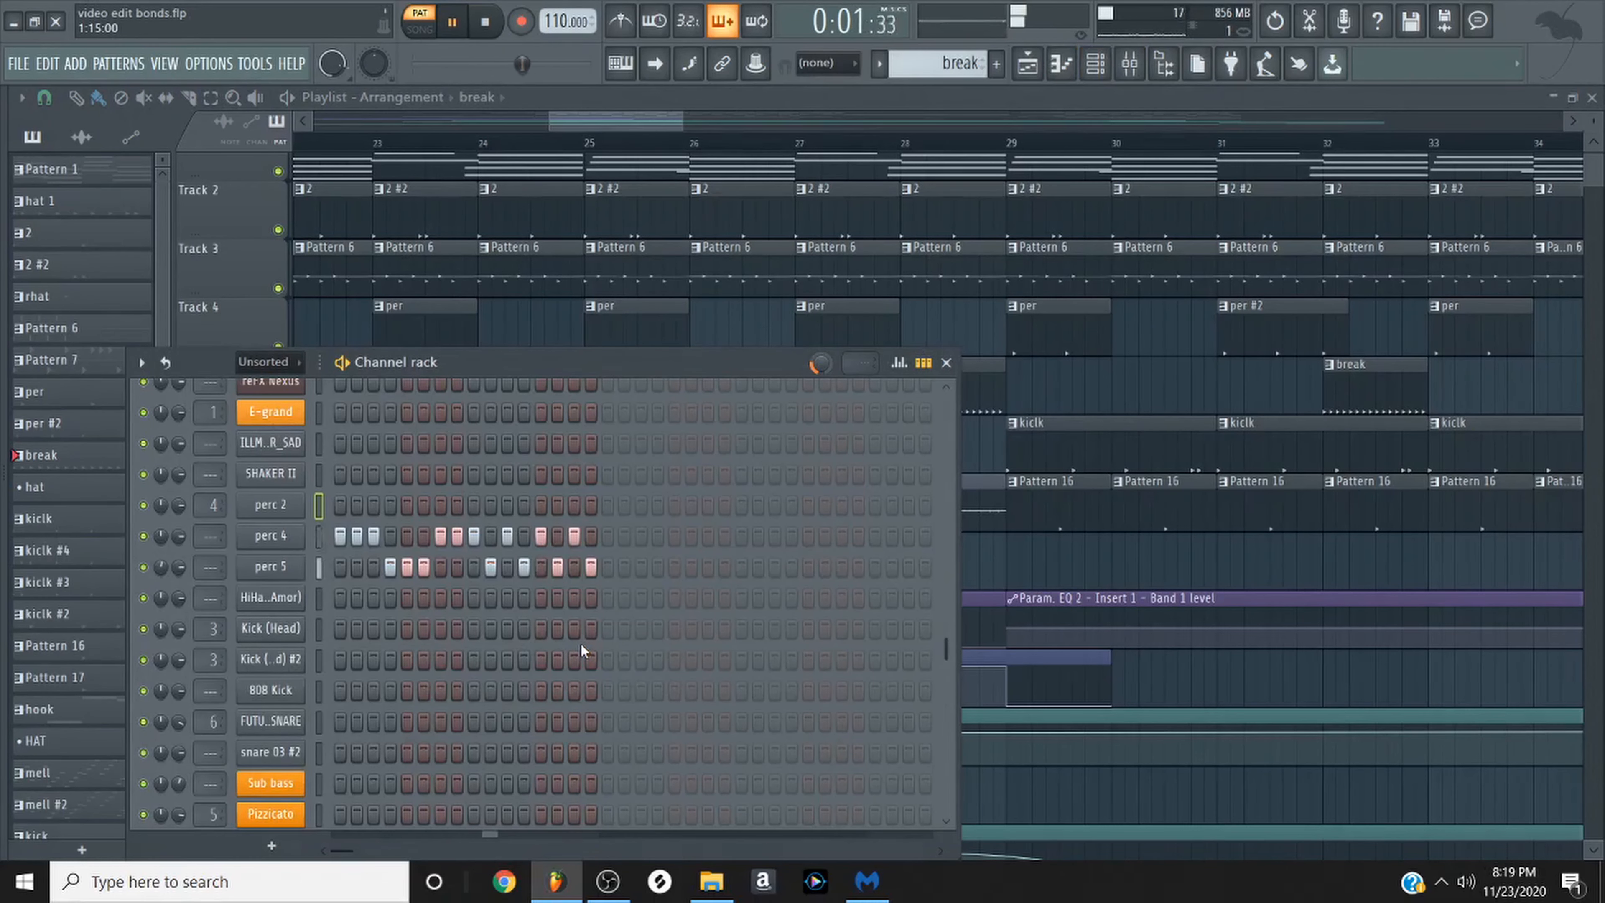
{"action": "key", "text": "space"}
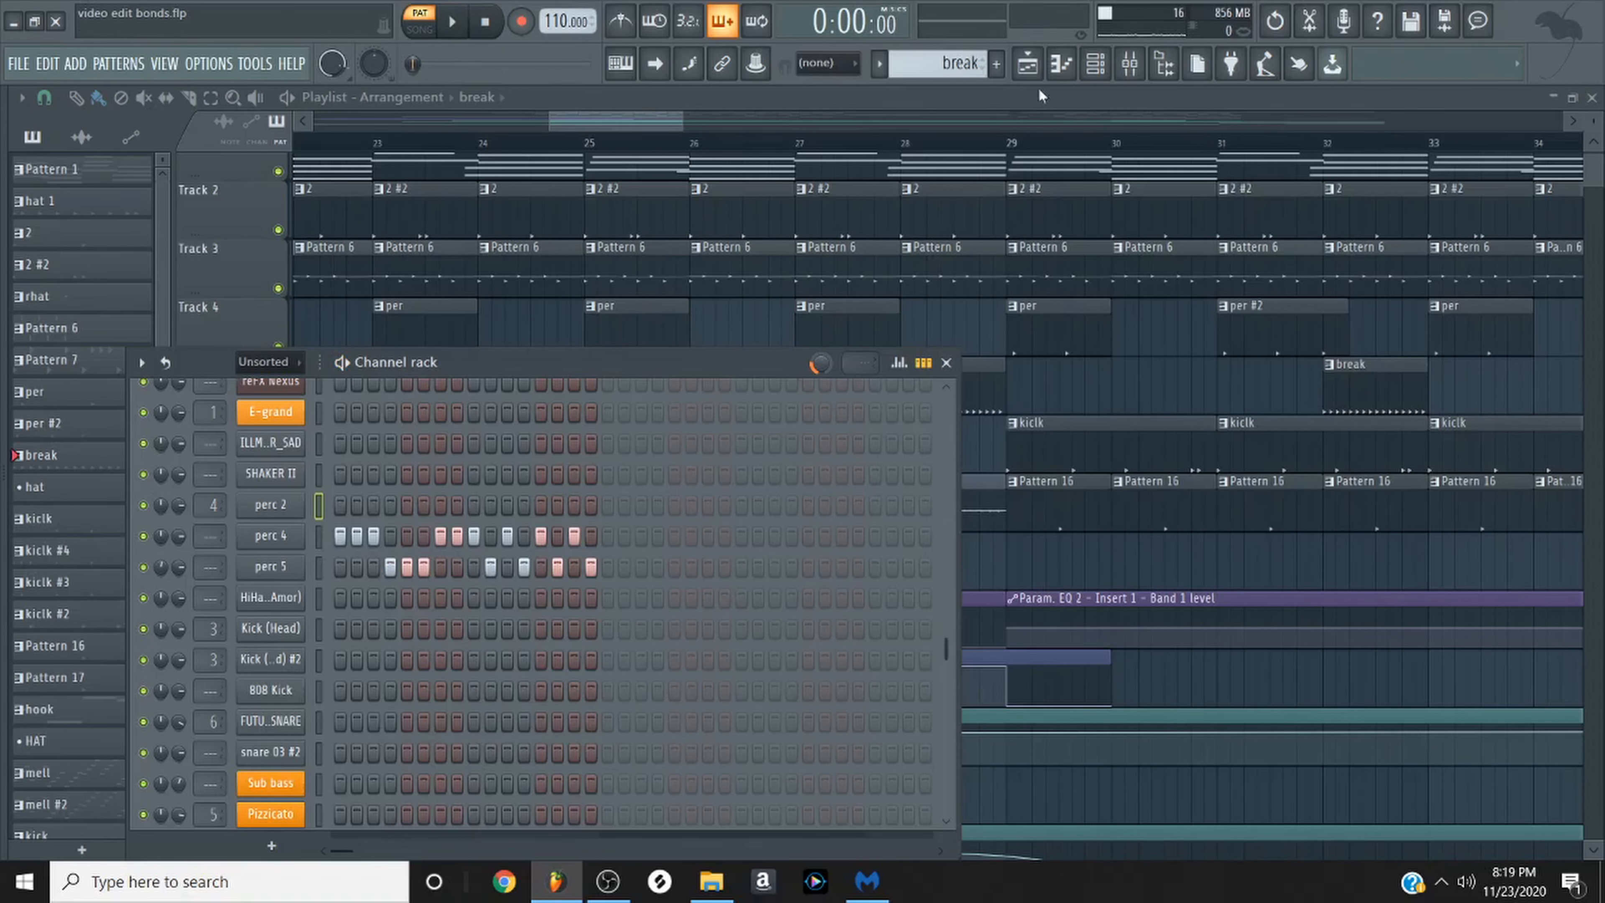
Select the kiclk pattern from playlist Track 6 and play its two Kick (Head) channels with the channel rack shown.
{"action": "left_click", "coordinate": [1042, 76]}
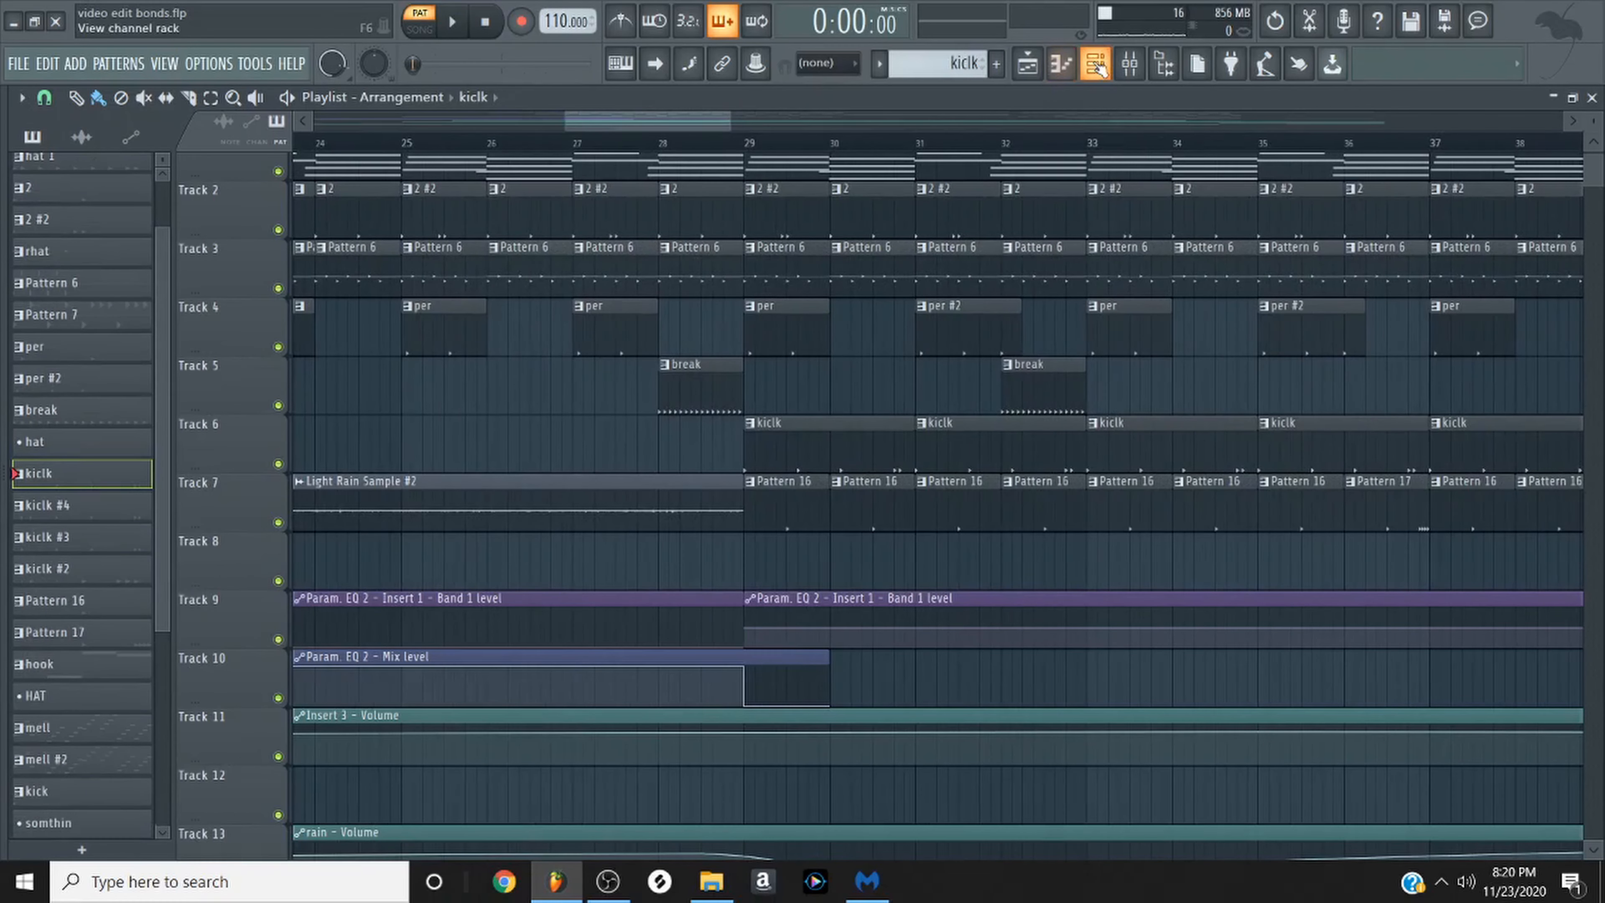
{"action": "left_click", "coordinate": [1098, 64]}
{"action": "key", "text": "space"}
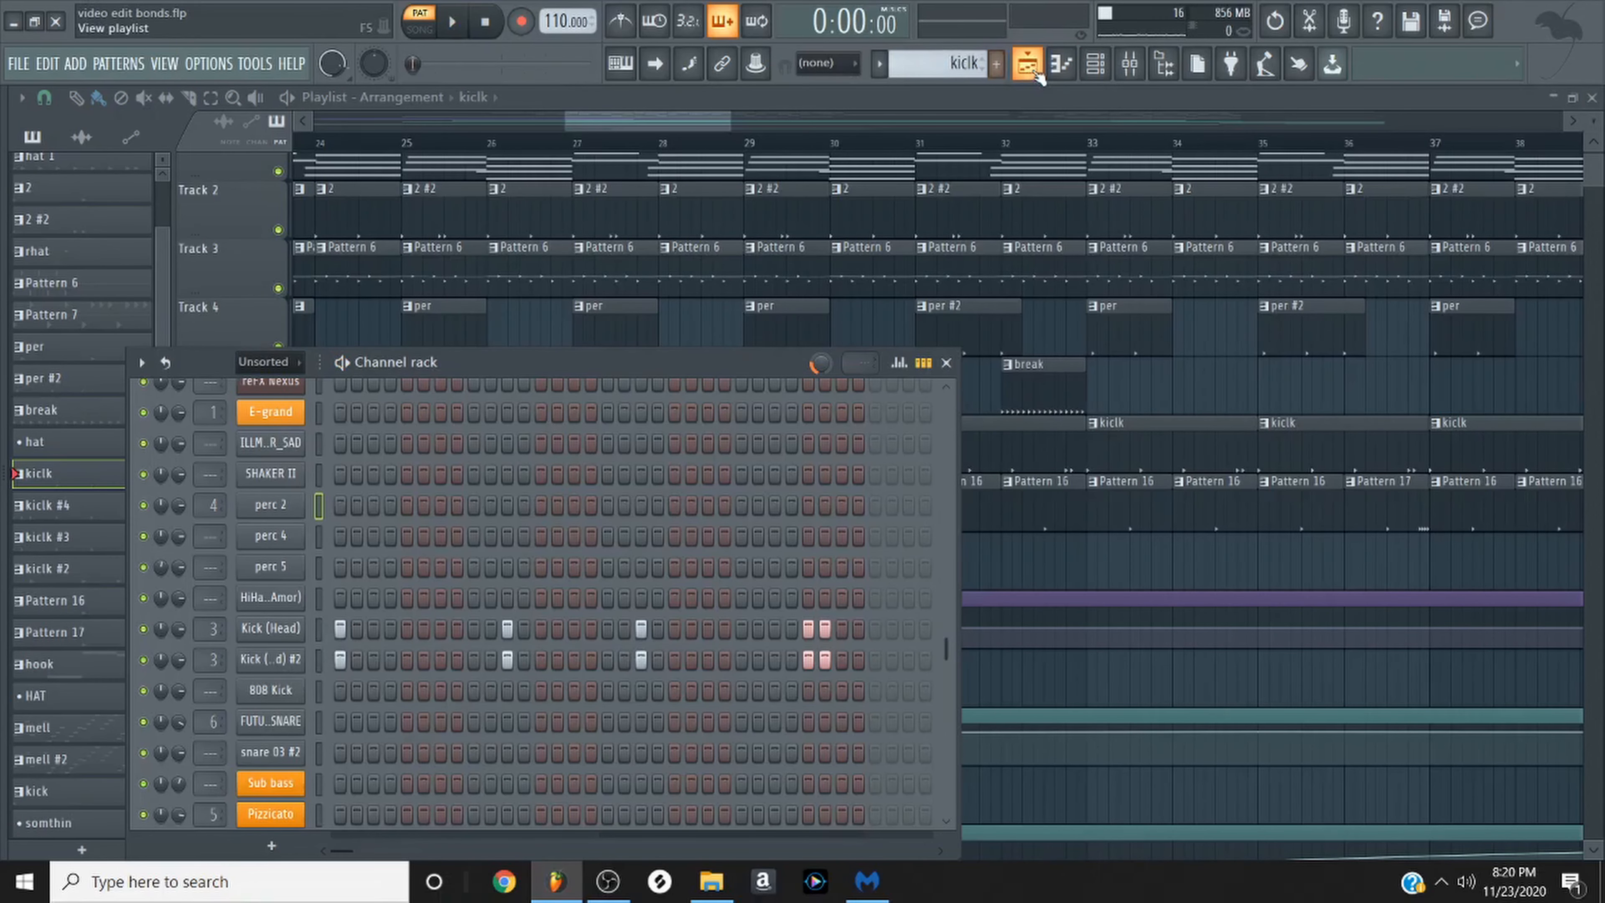
{"action": "key", "text": "F6"}
Select Pattern 16 from playlist Track 7 and play its snare step with the channel rack shown.
{"action": "left_click", "coordinate": [785, 505]}
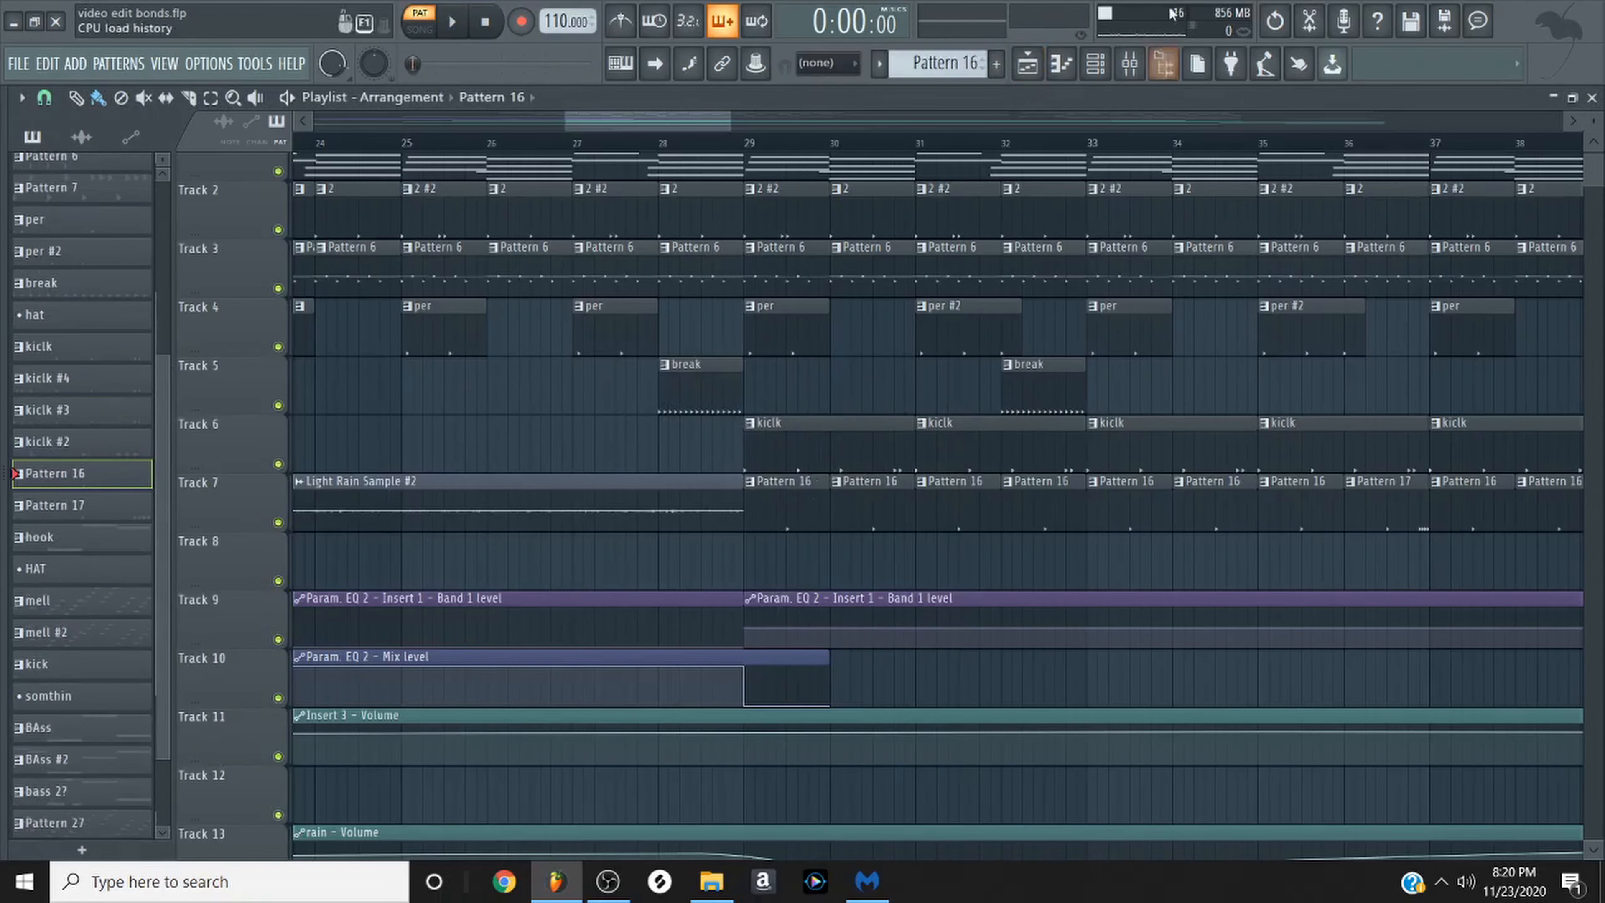
{"action": "left_click", "coordinate": [1095, 63]}
{"action": "key", "text": "space"}
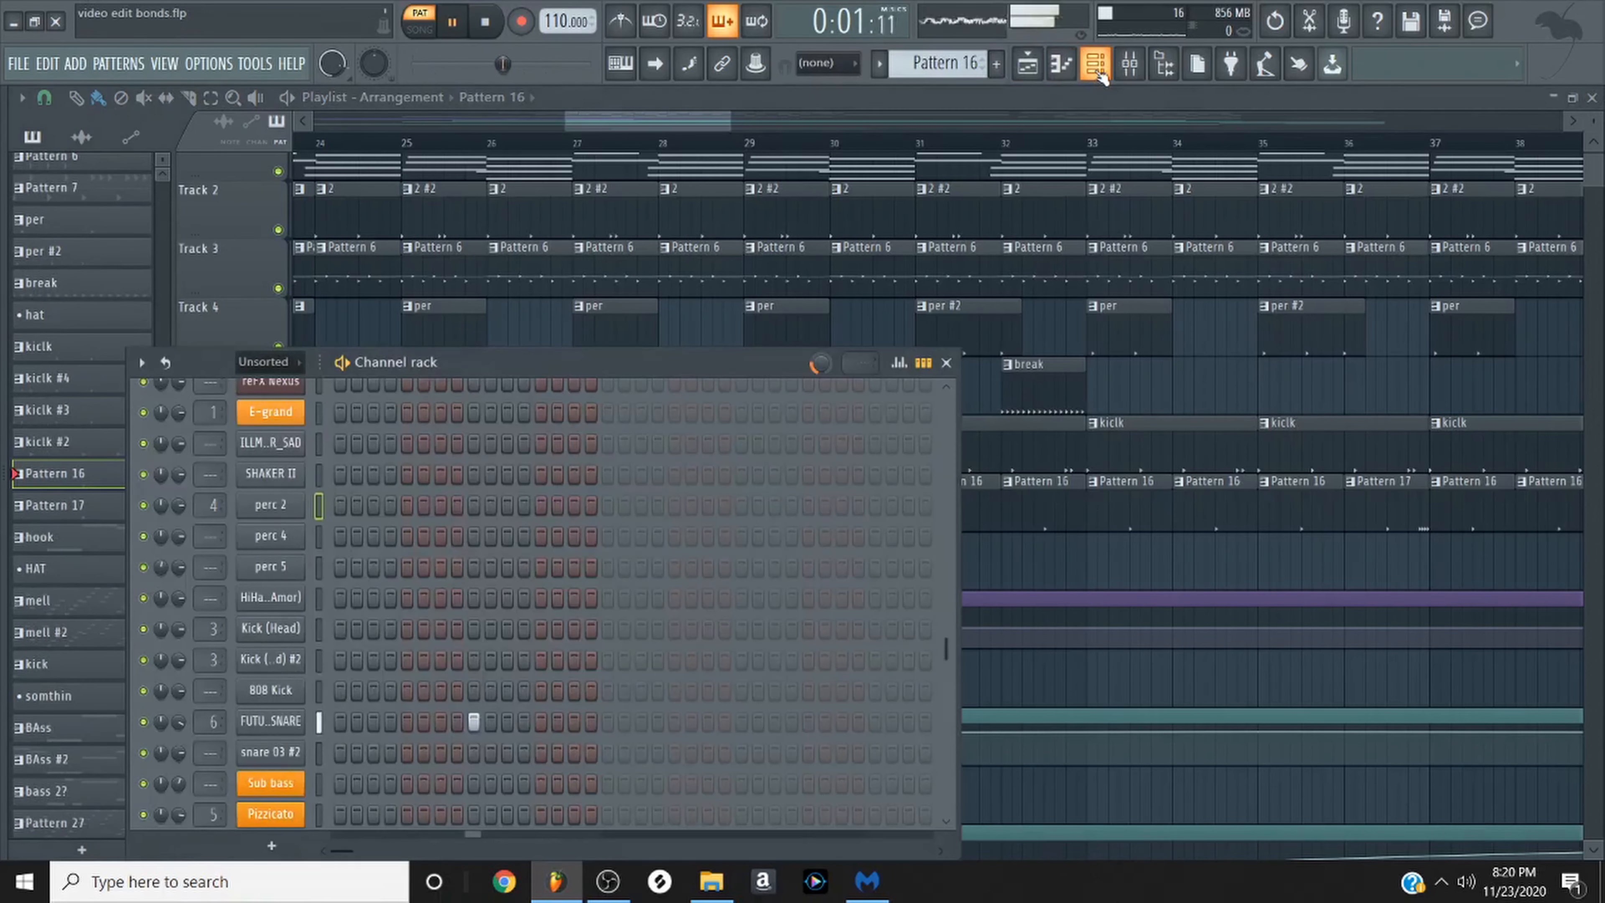
Inspect the Fruity parametric EQ 2 curve on mixer Insert 6 while the Pattern 16 snare plays.
{"action": "left_click", "coordinate": [1130, 63]}
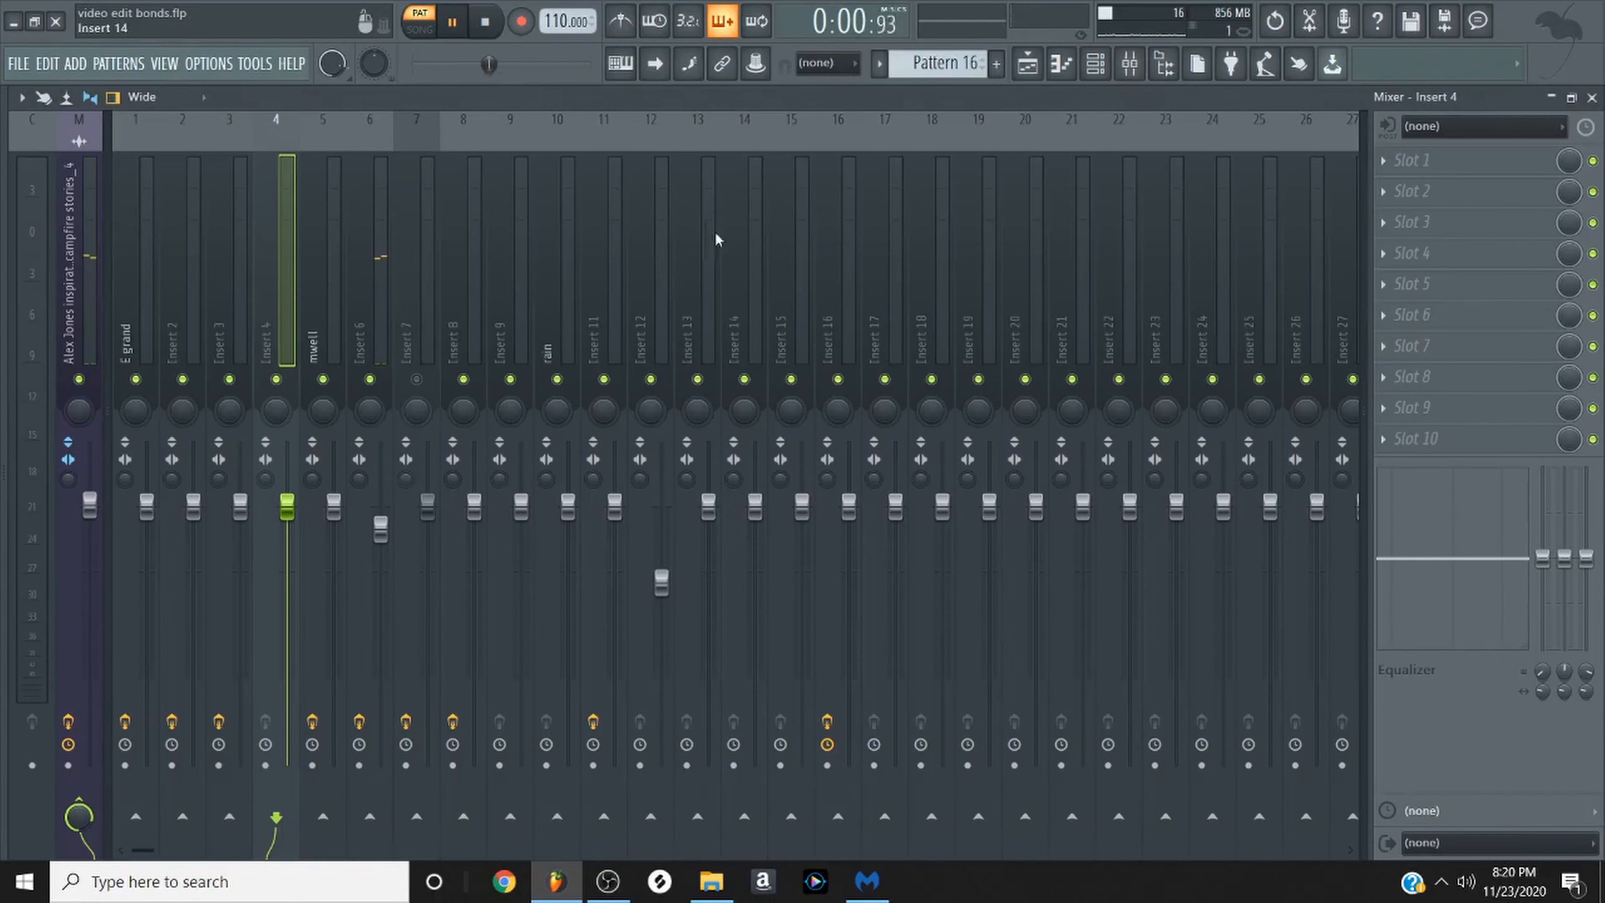
{"action": "left_click", "coordinate": [392, 260]}
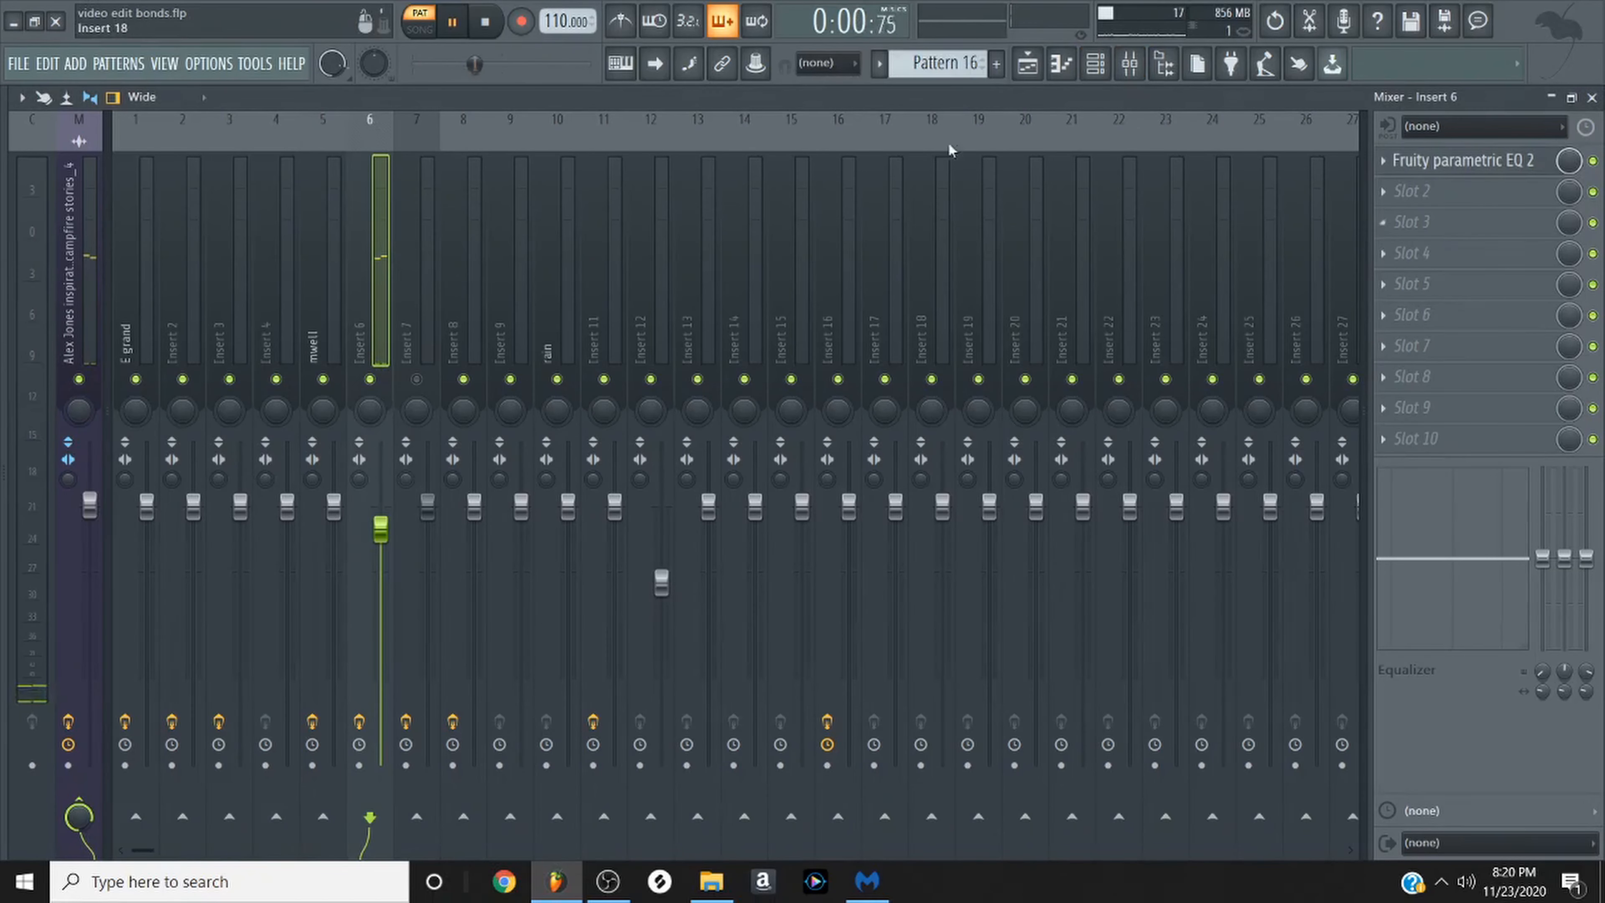
{"action": "left_click", "coordinate": [1490, 162]}
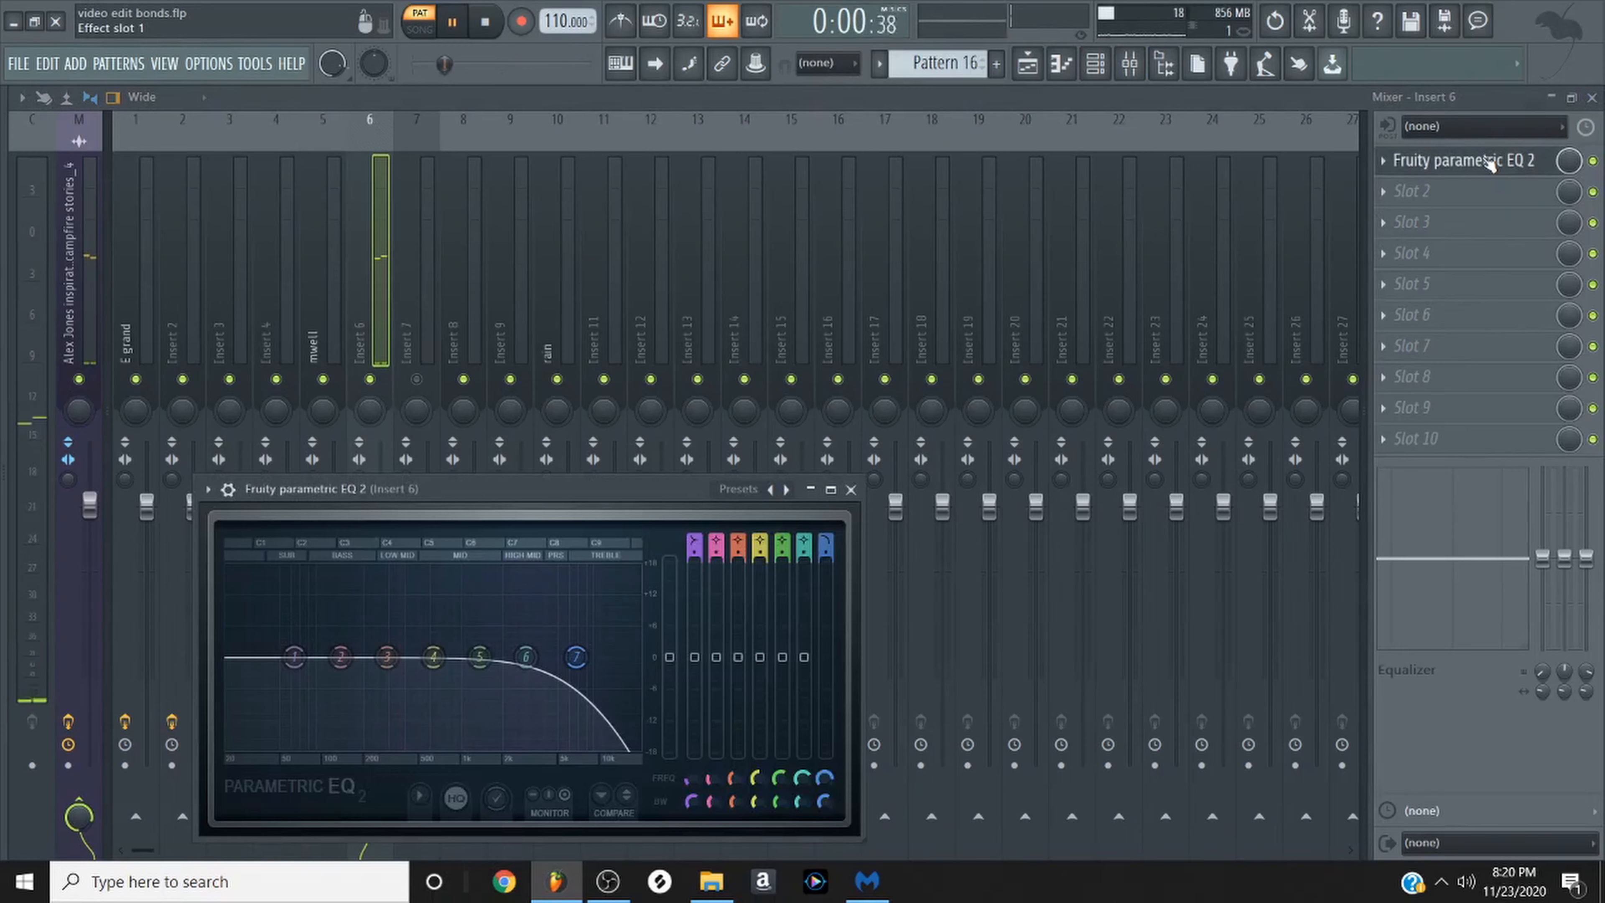
{"action": "key", "text": "space"}
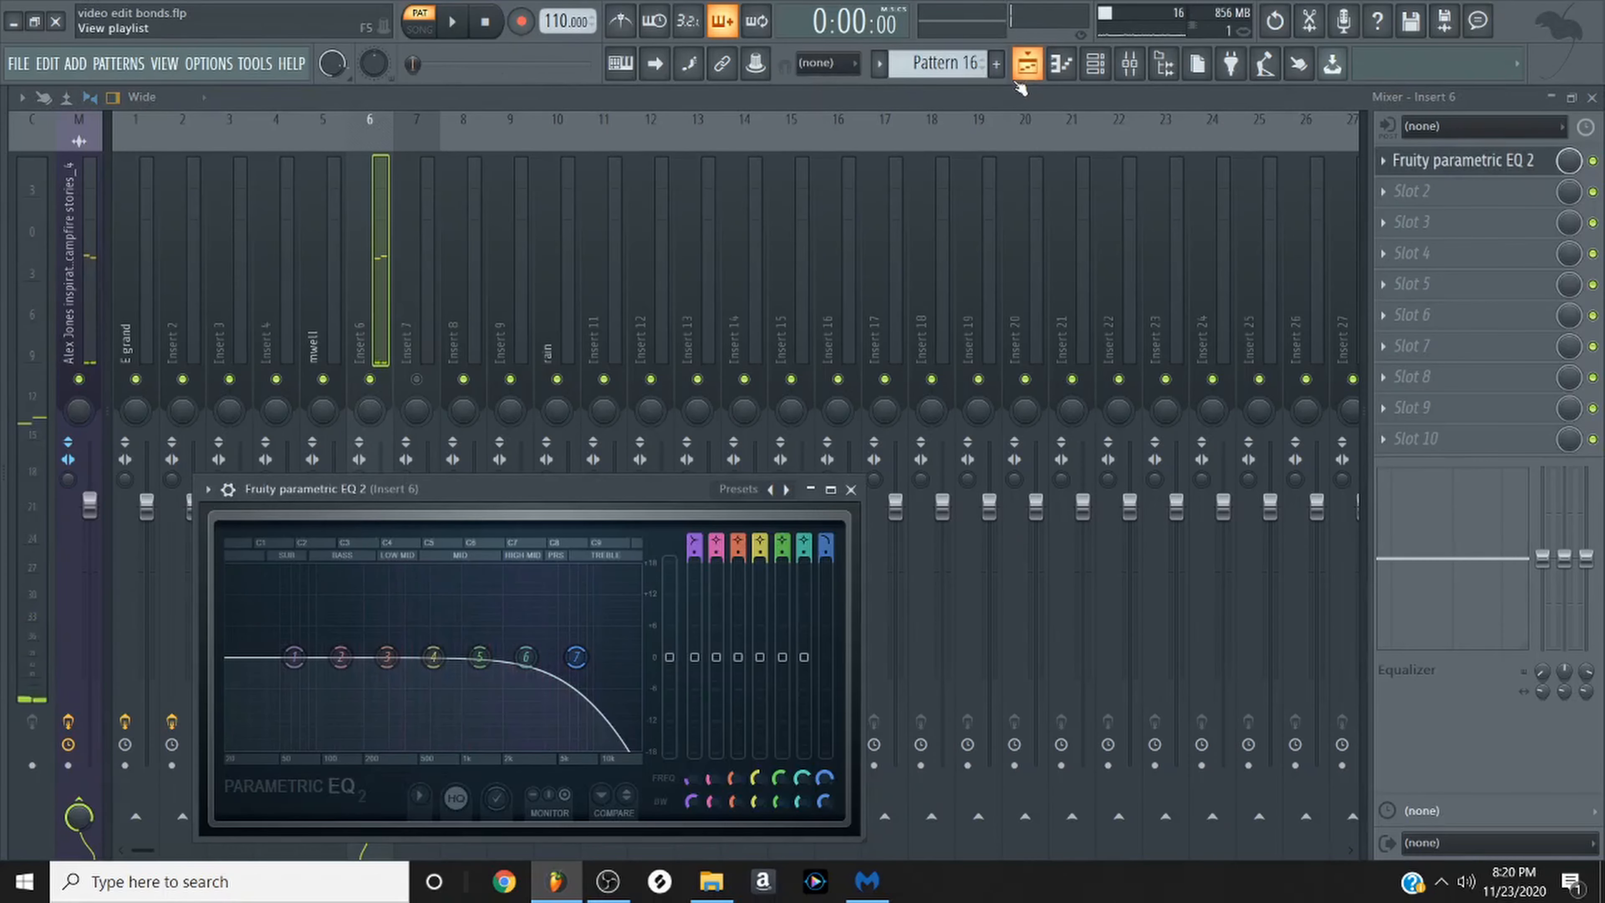
Open Pattern 17 in the piano roll and play its FUTURA FREE SNARE notes.
{"action": "left_click", "coordinate": [1027, 63]}
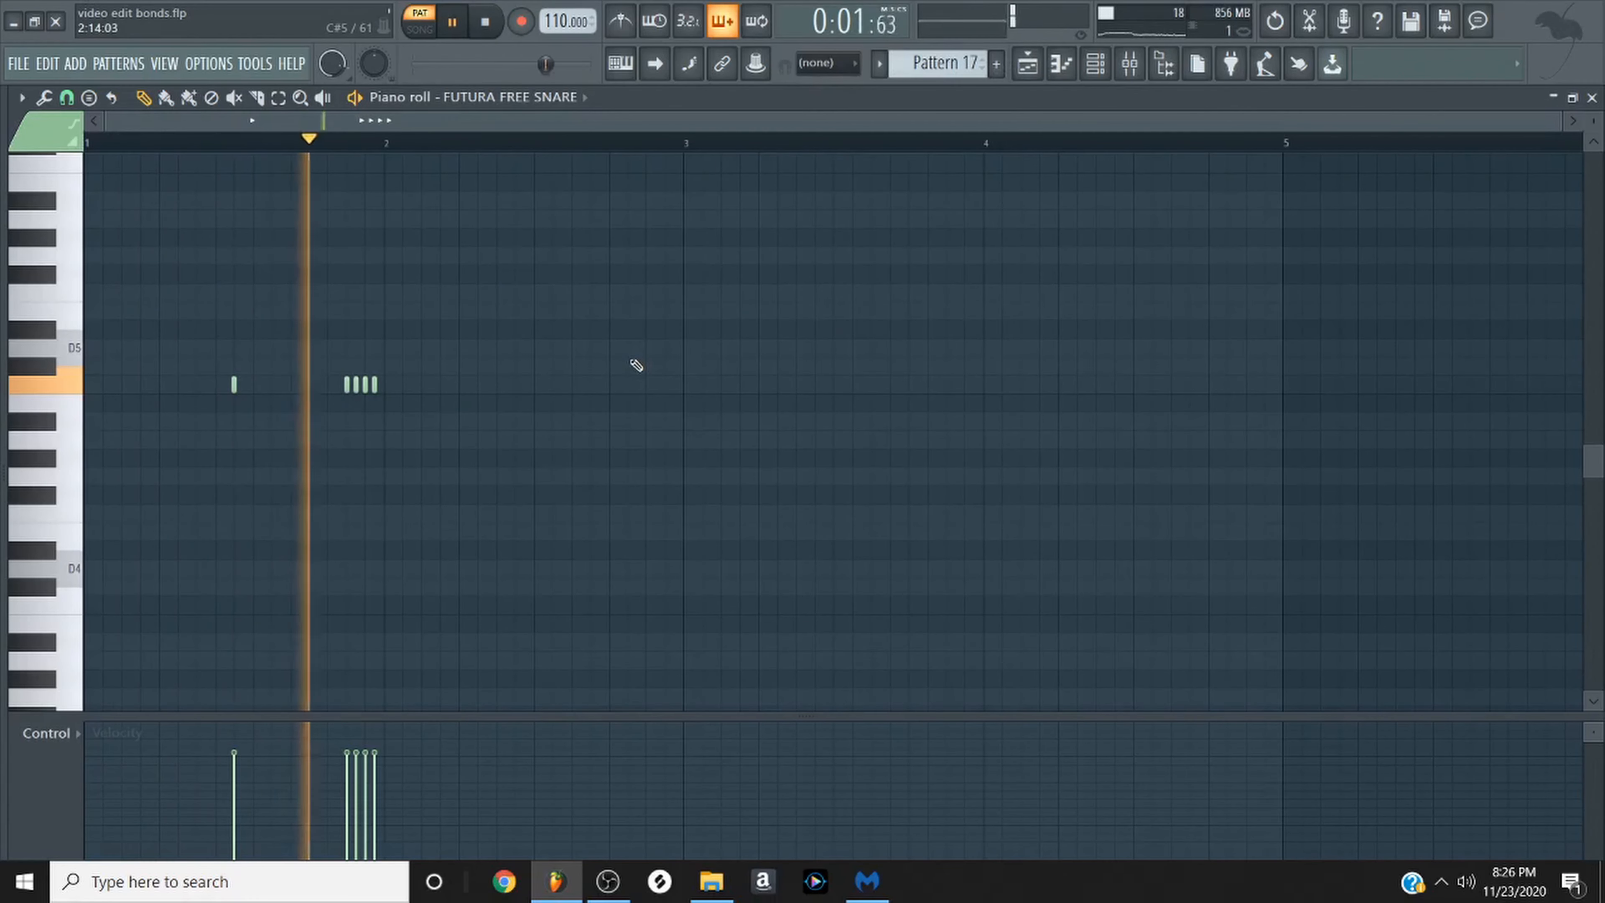
{"action": "key", "text": "space"}
{"action": "left_click", "coordinate": [1060, 71]}
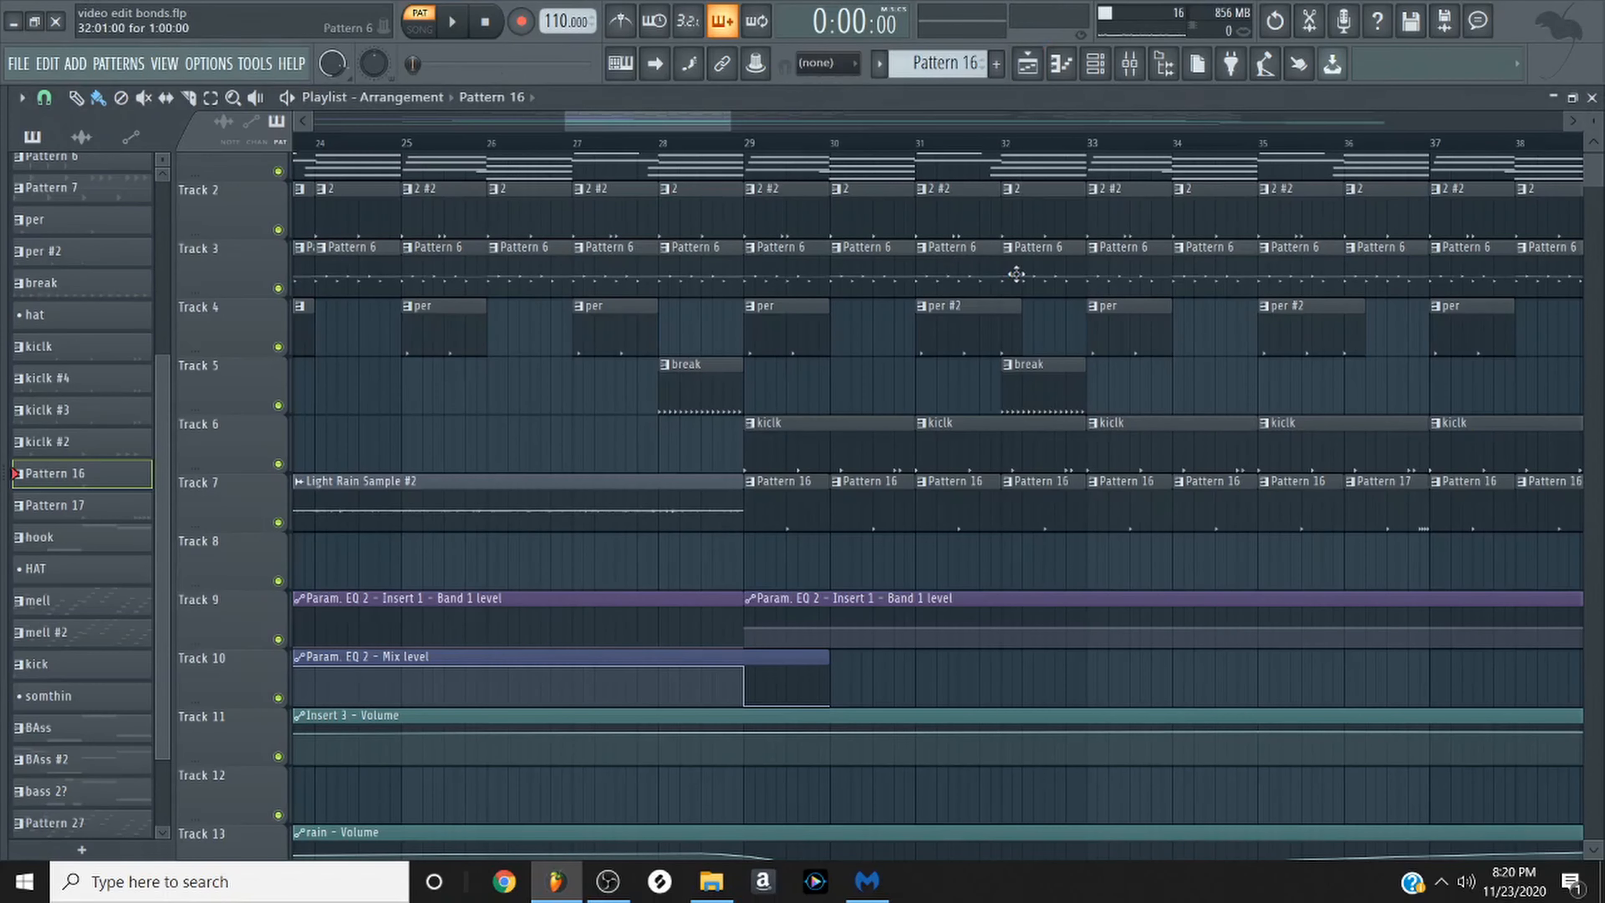
Select the clap pattern from its clip on playlist Track 7 near bar 65.
{"action": "scroll", "coordinate": [1069, 490], "scroll_direction": "down", "scroll_amount": 6}
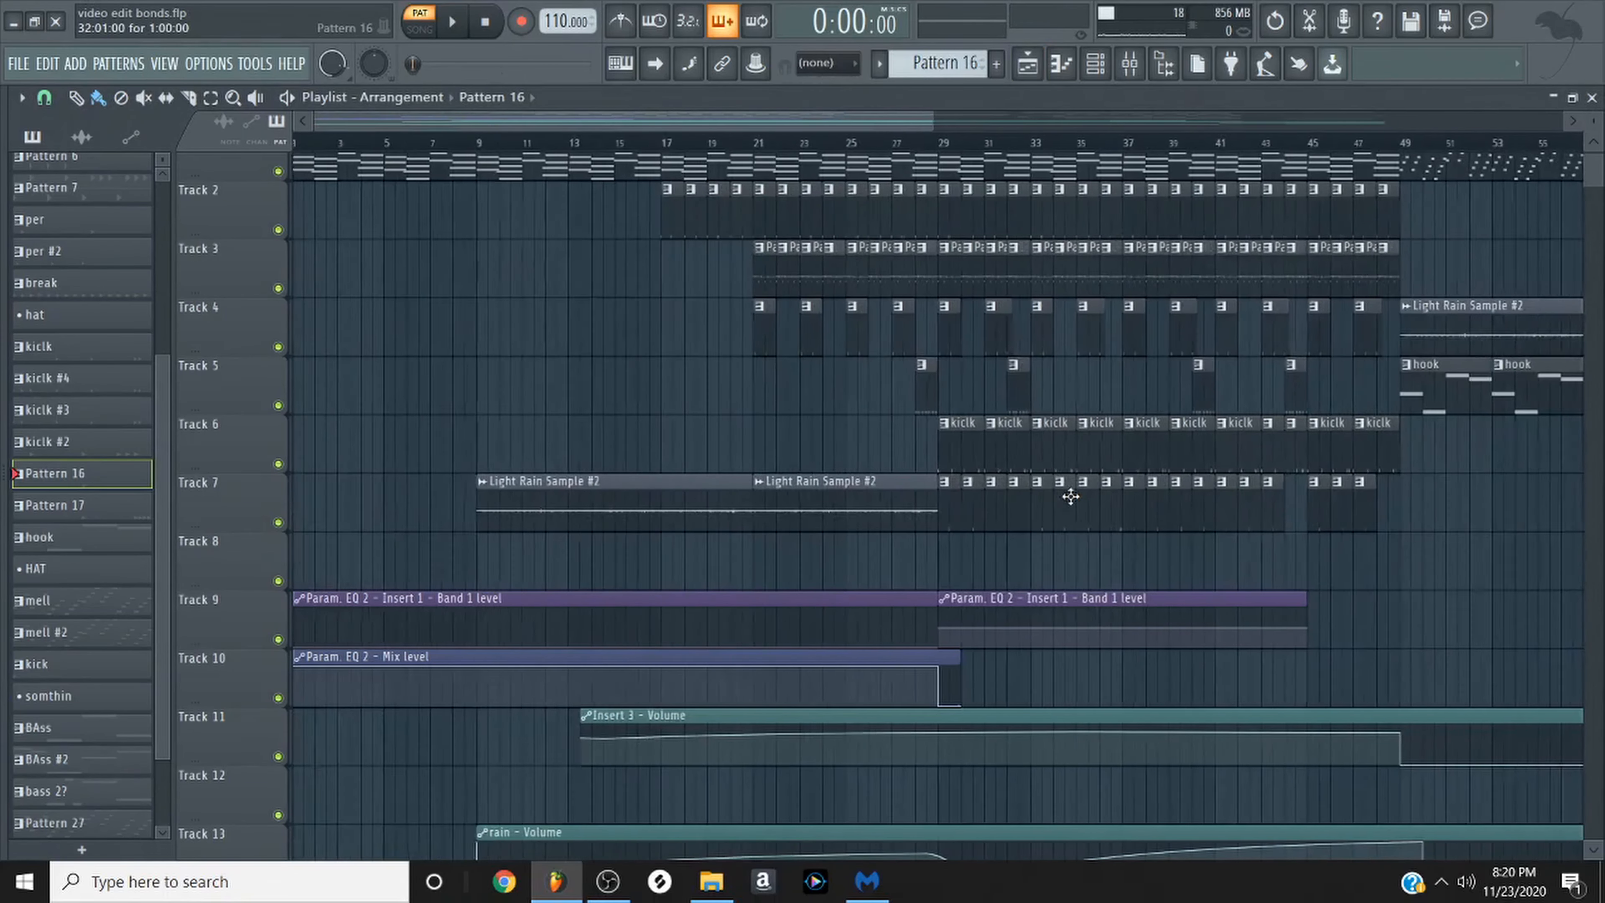
{"action": "scroll", "coordinate": [1071, 496], "scroll_direction": "up", "scroll_amount": 4}
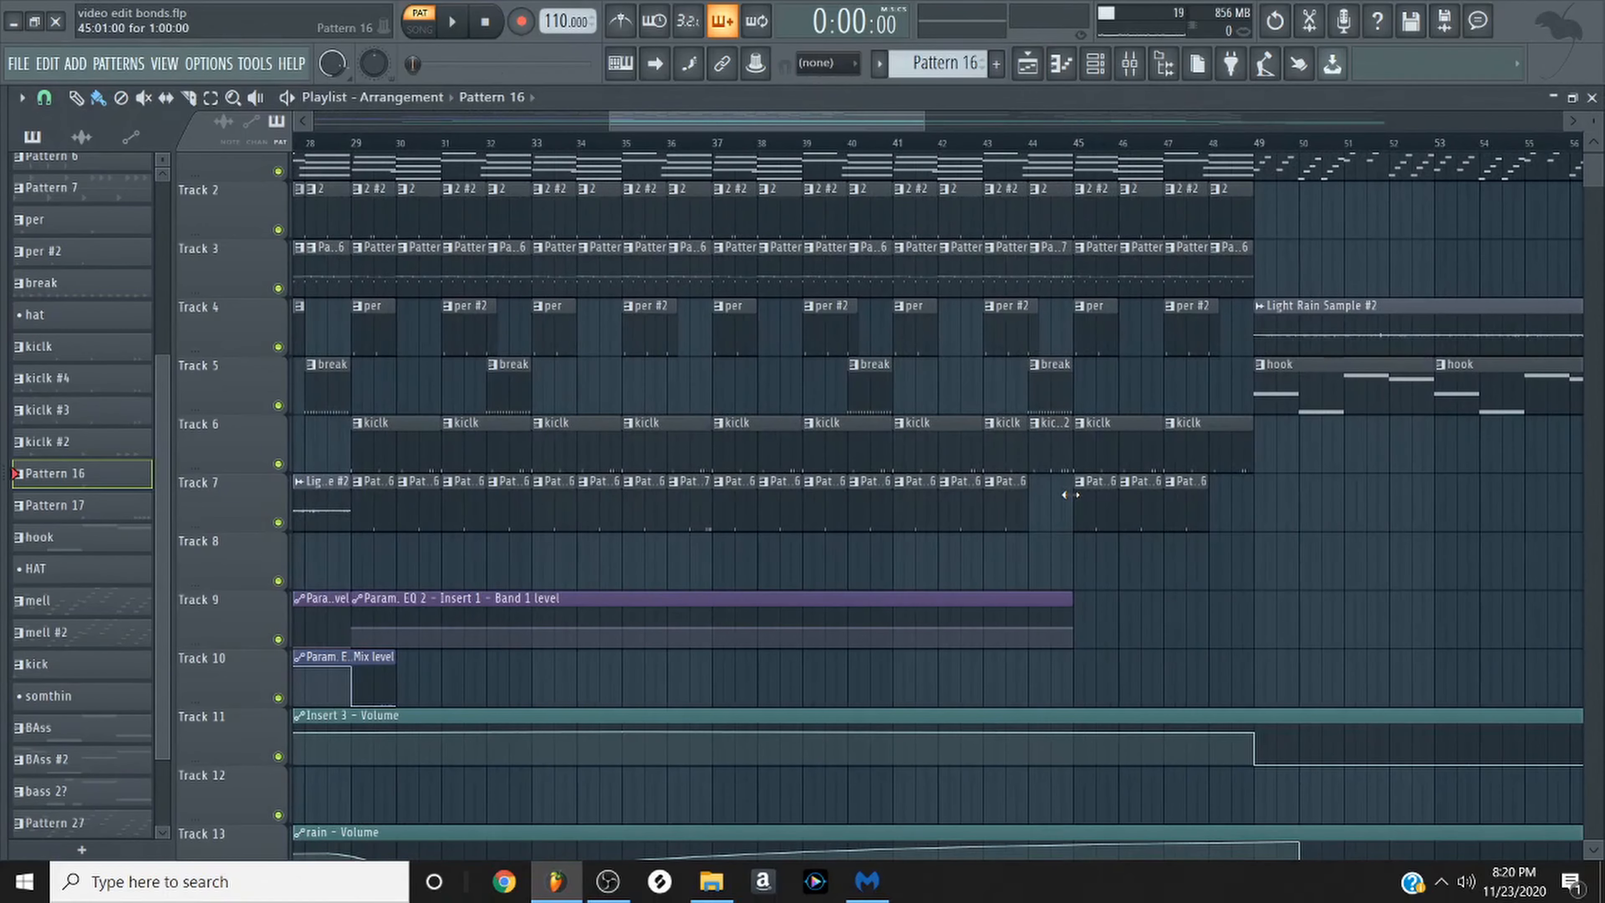
{"action": "scroll", "coordinate": [1076, 493], "scroll_direction": "down", "scroll_amount": 4}
{"action": "scroll", "coordinate": [1440, 517], "scroll_direction": "up", "scroll_amount": 1}
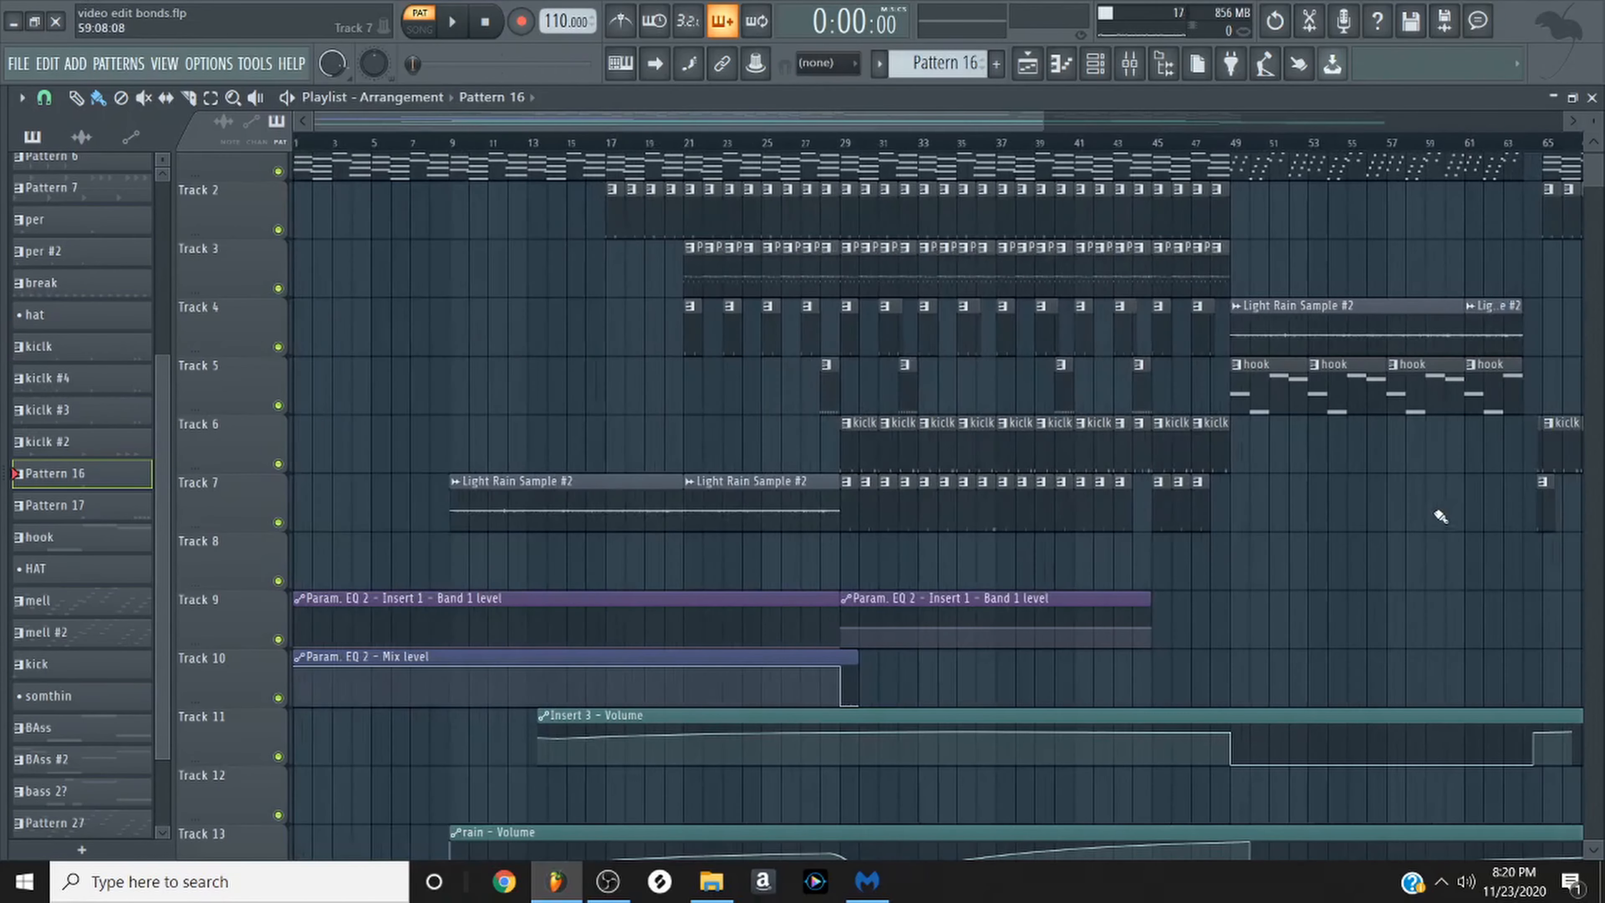
{"action": "left_click_drag", "start_coordinate": [1439, 502], "coordinate": [921, 548]}
{"action": "scroll", "coordinate": [1034, 534], "scroll_direction": "up", "scroll_amount": 6}
{"action": "left_click", "coordinate": [964, 531]}
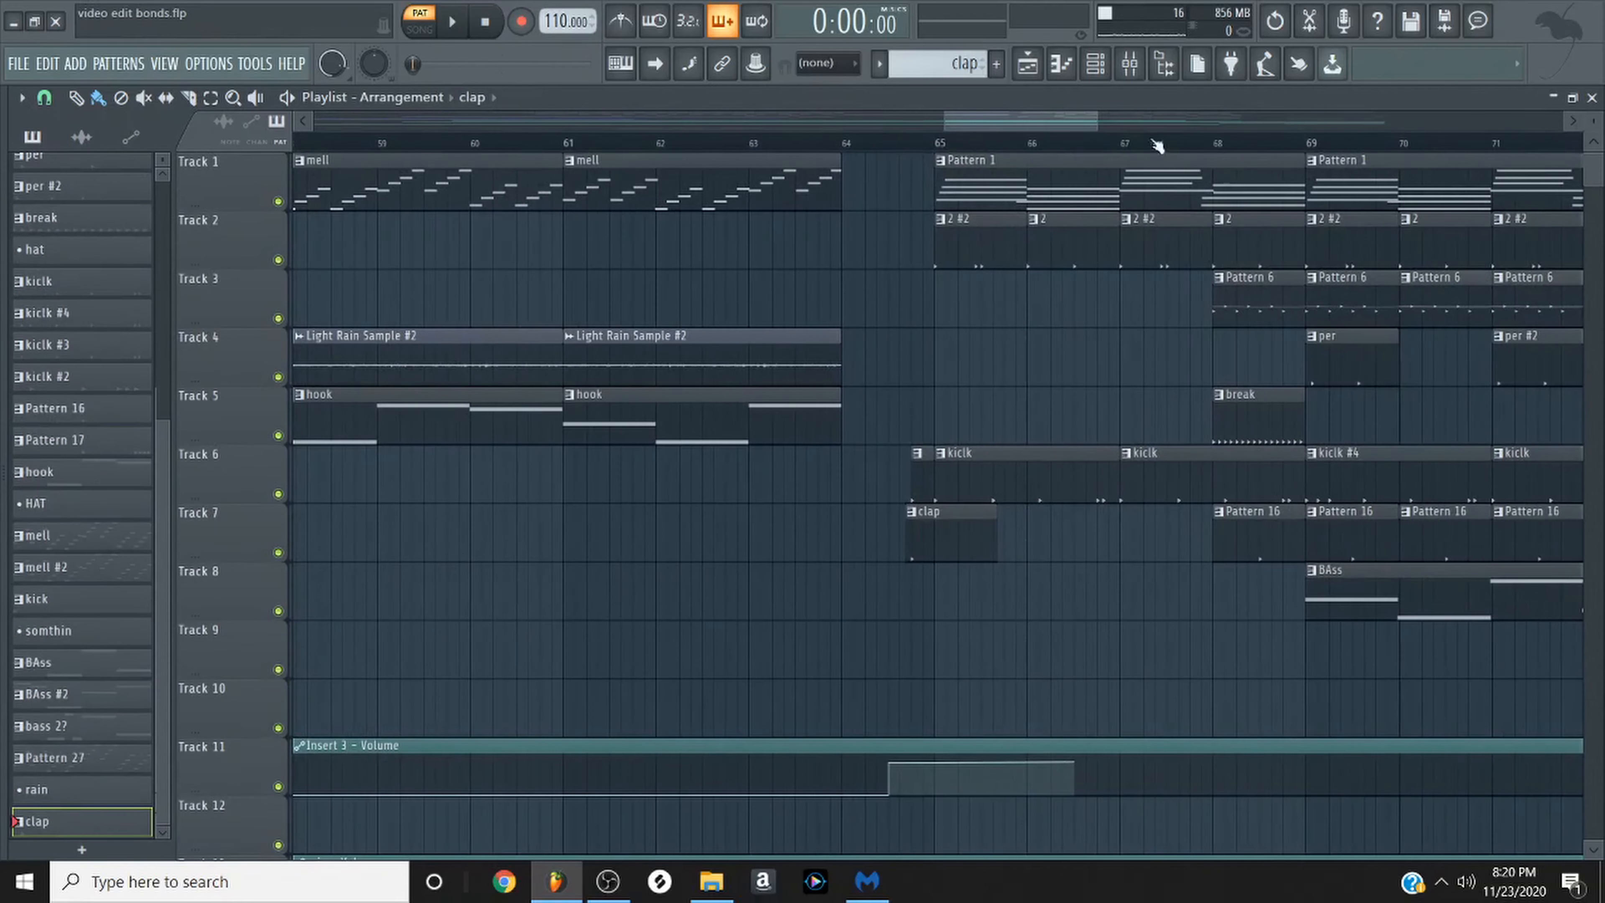
Select mixer Insert 8 and inspect the Fruity Reeverb 2 settings in its second effect slot.
{"action": "left_click", "coordinate": [1136, 69]}
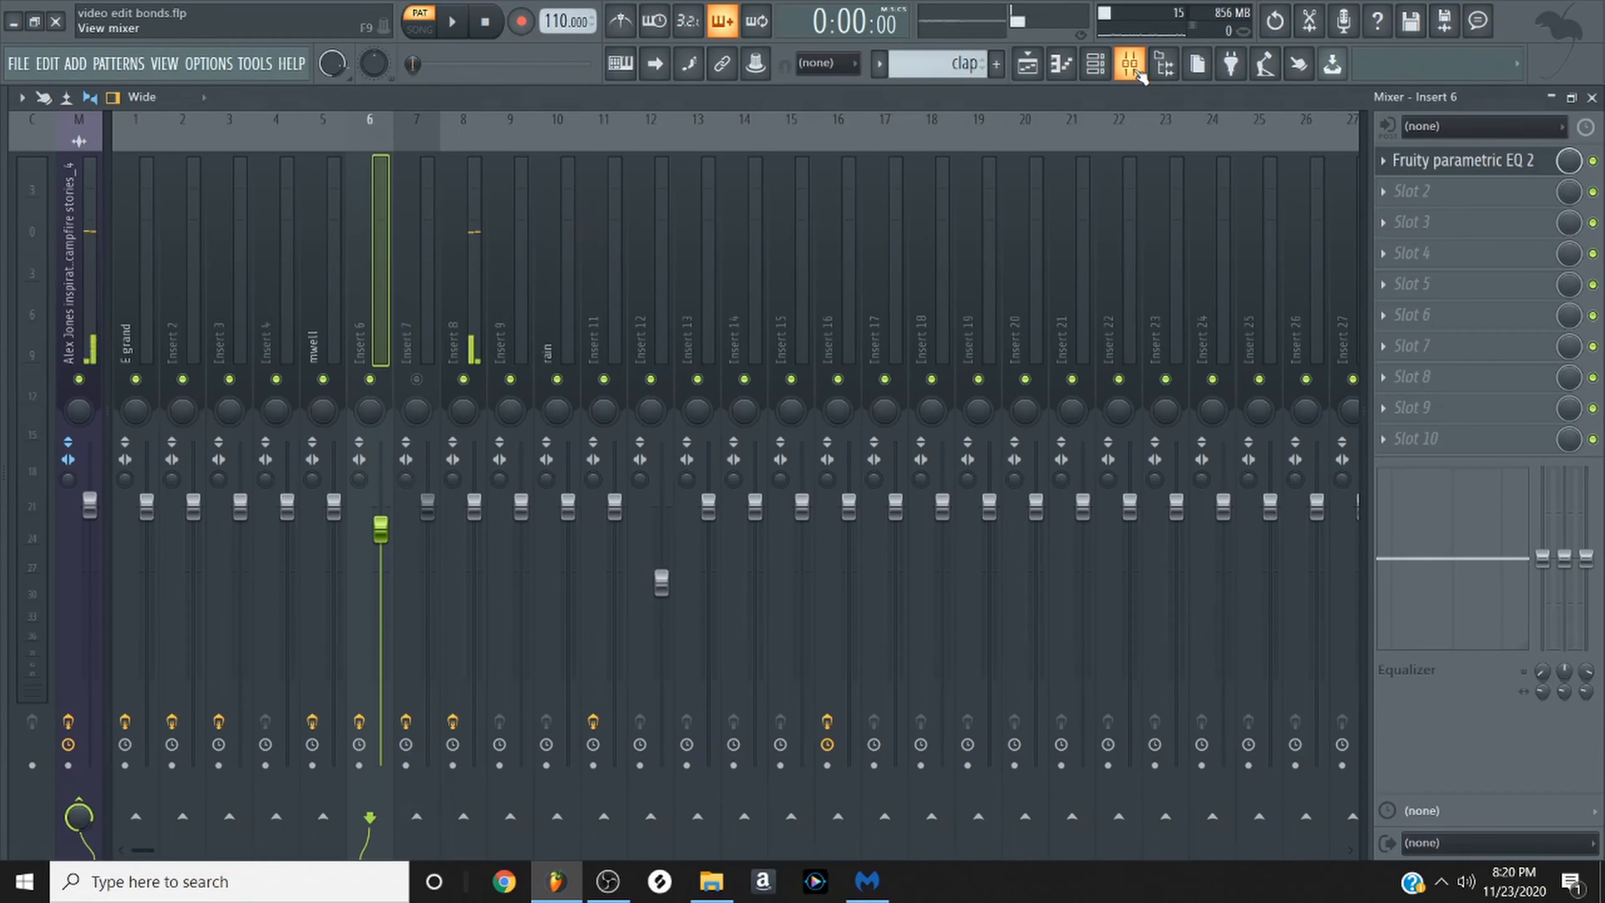
{"action": "left_click", "coordinate": [470, 288]}
{"action": "left_click", "coordinate": [1498, 195]}
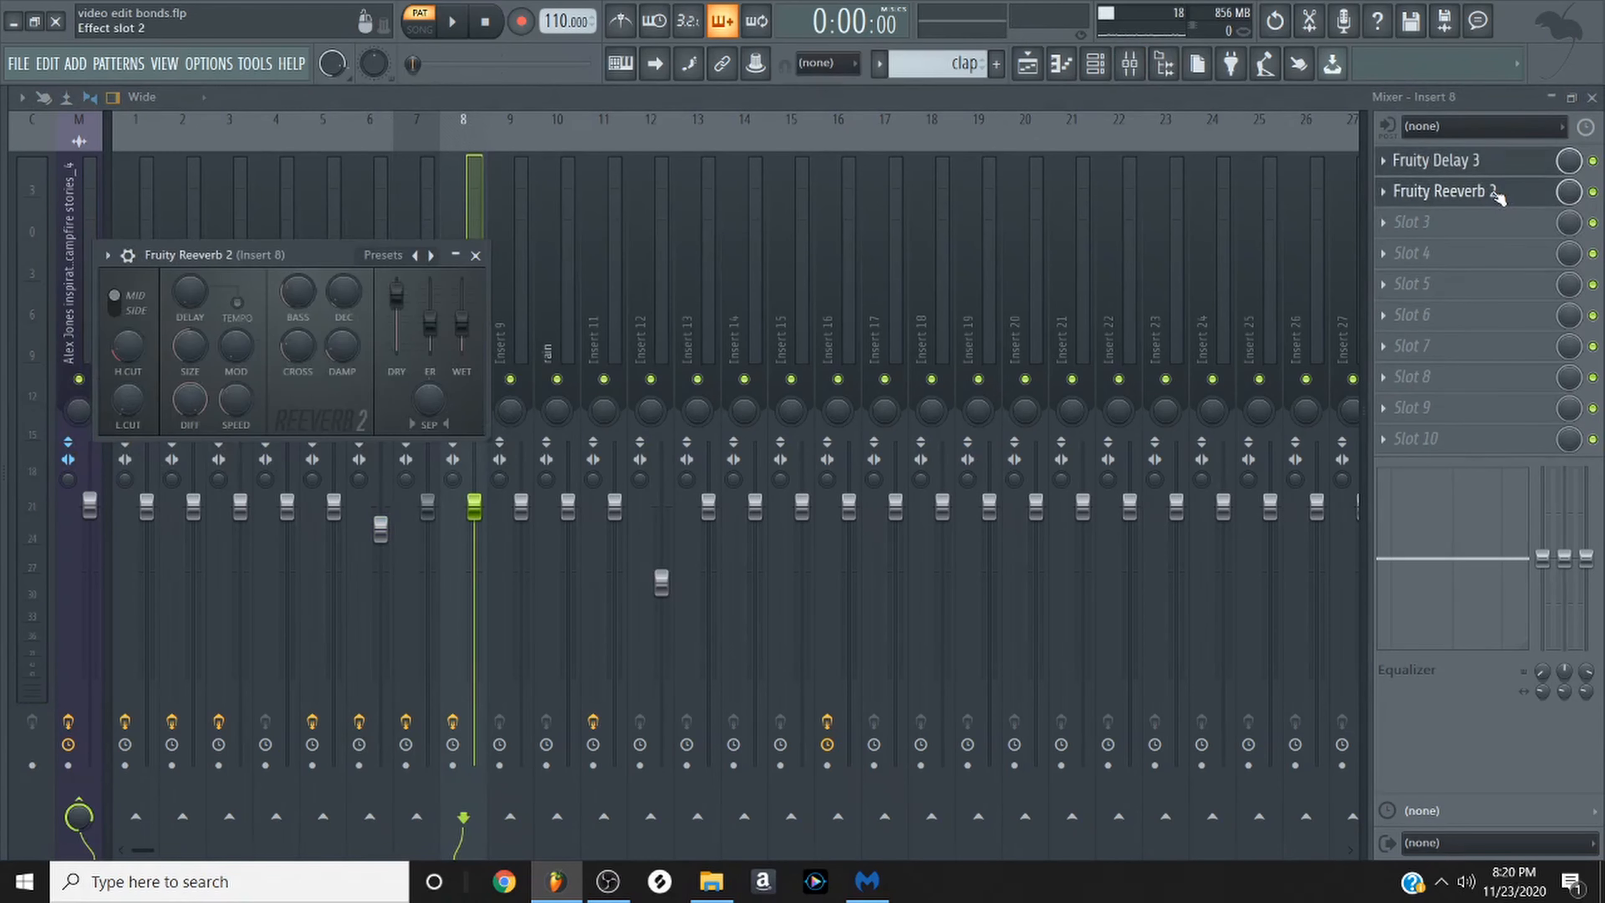
{"action": "left_click", "coordinate": [1498, 194]}
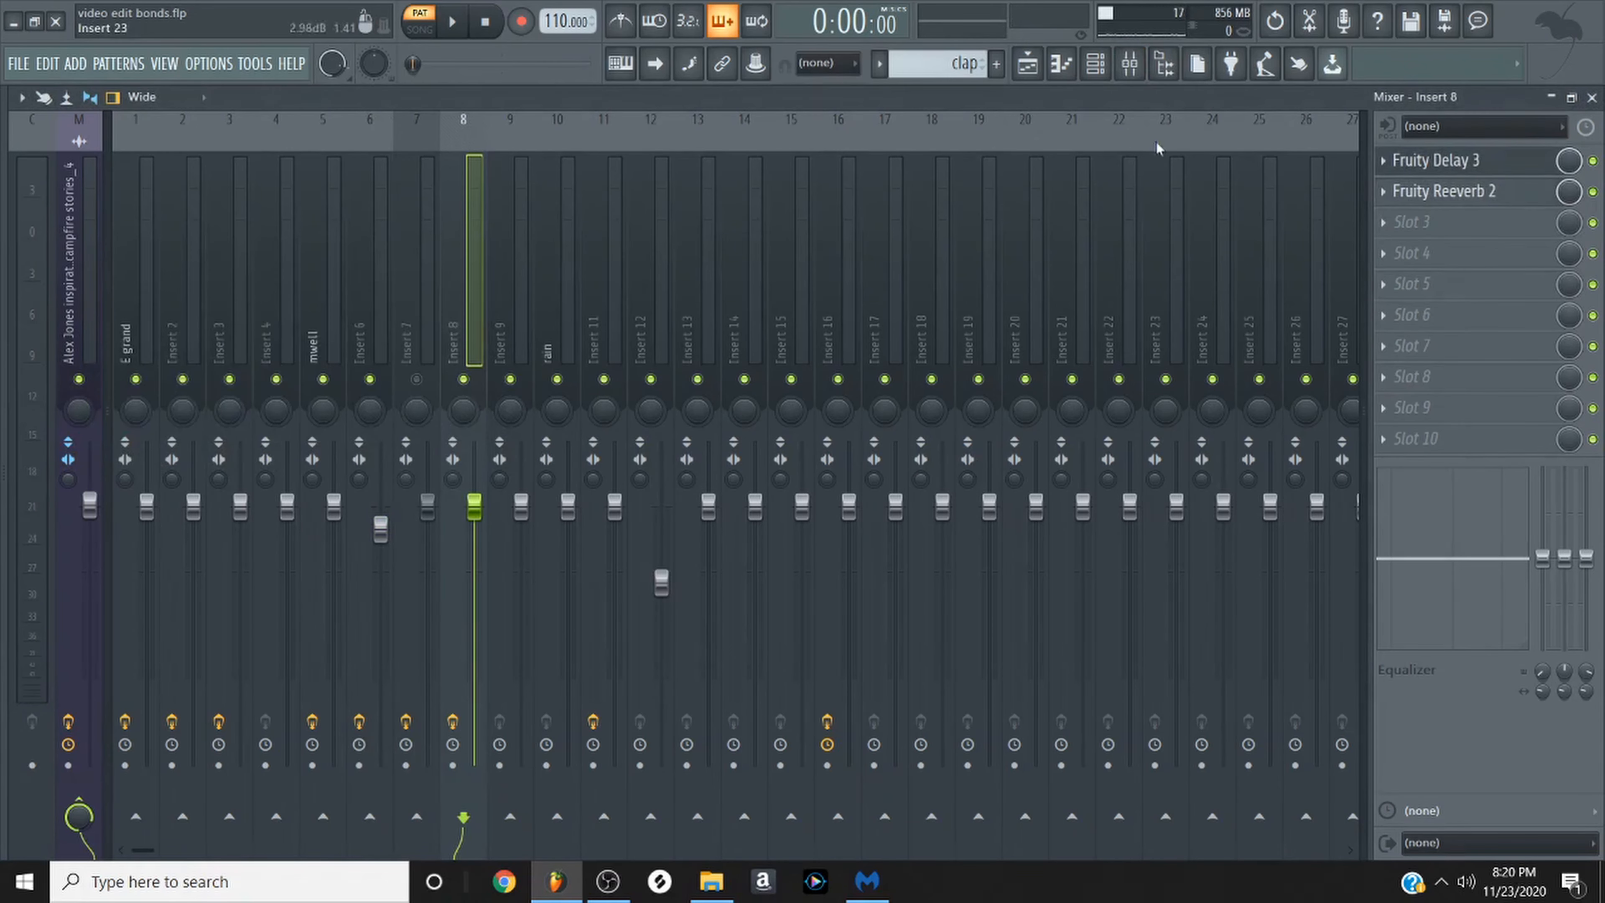
Show the clap pattern's perc 2 channel in the piano roll and play its single note.
{"action": "left_click", "coordinate": [1079, 68]}
{"action": "key", "text": "space"}
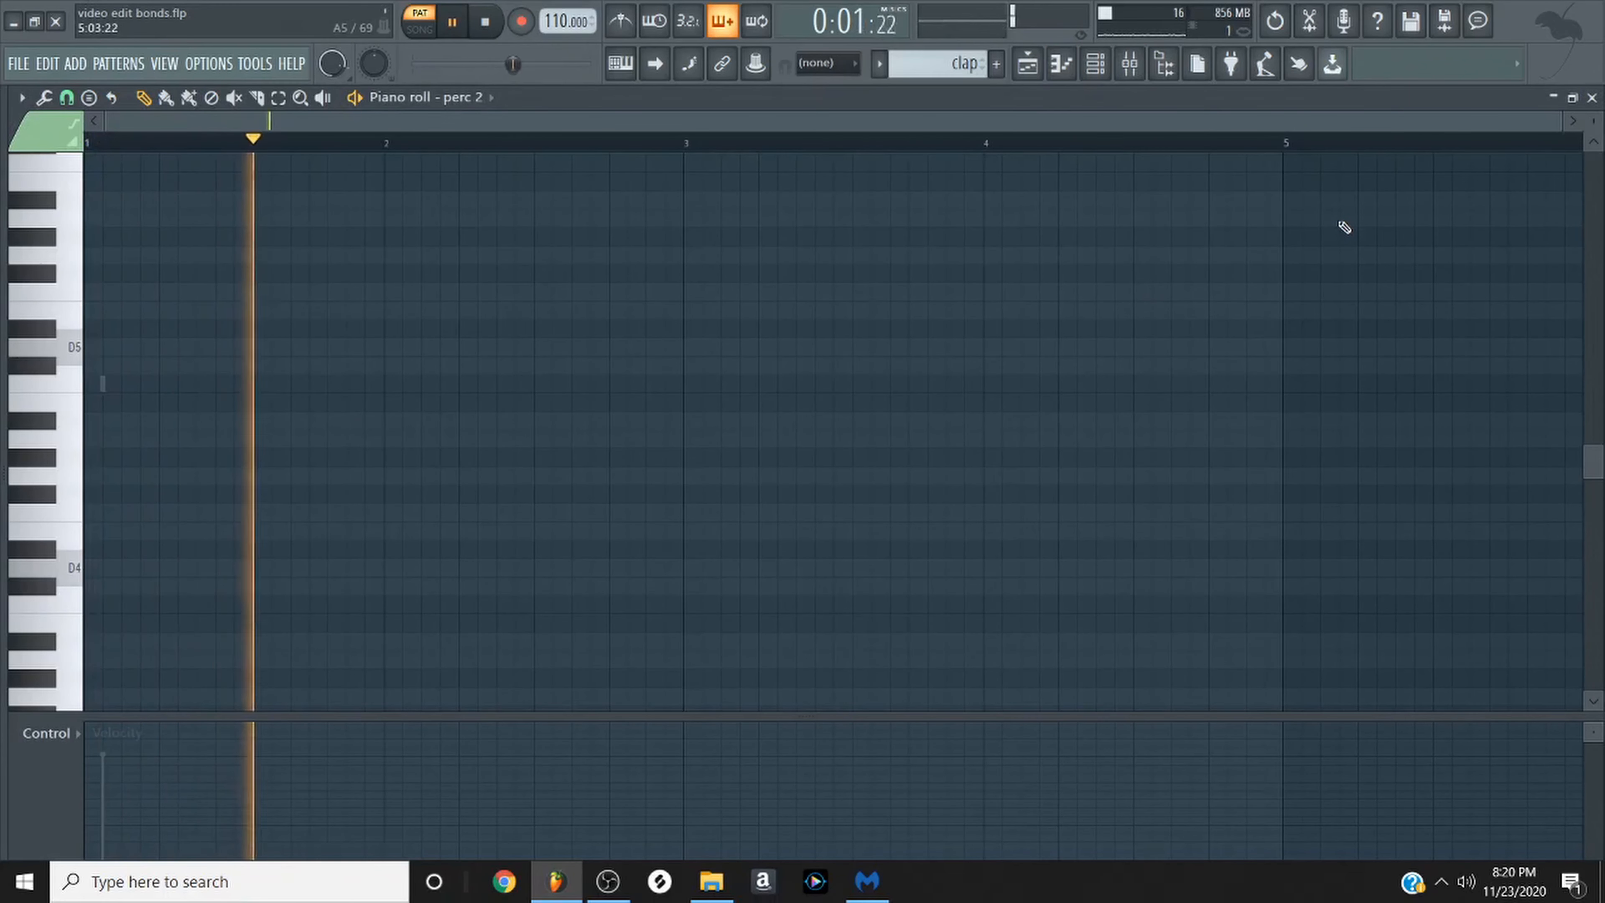
{"action": "key", "text": "space"}
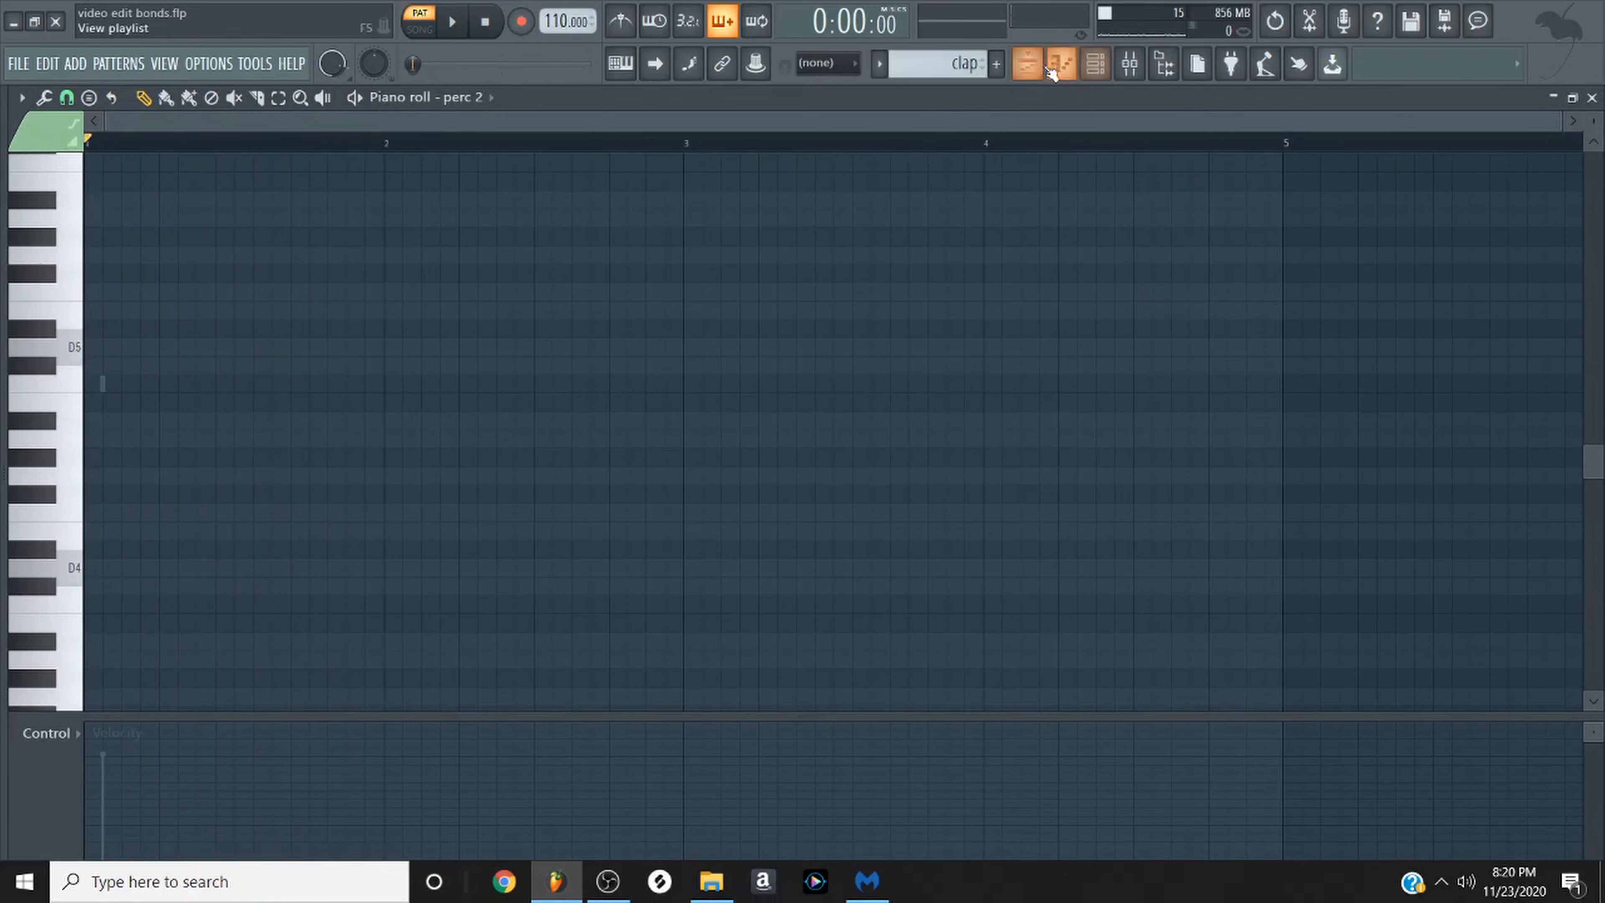
Inspect the Fruity Delay 3 settings on mixer Insert 8, followed by its Fruity Reeverb 2.
{"action": "left_click", "coordinate": [1027, 63]}
{"action": "left_click", "coordinate": [1129, 64]}
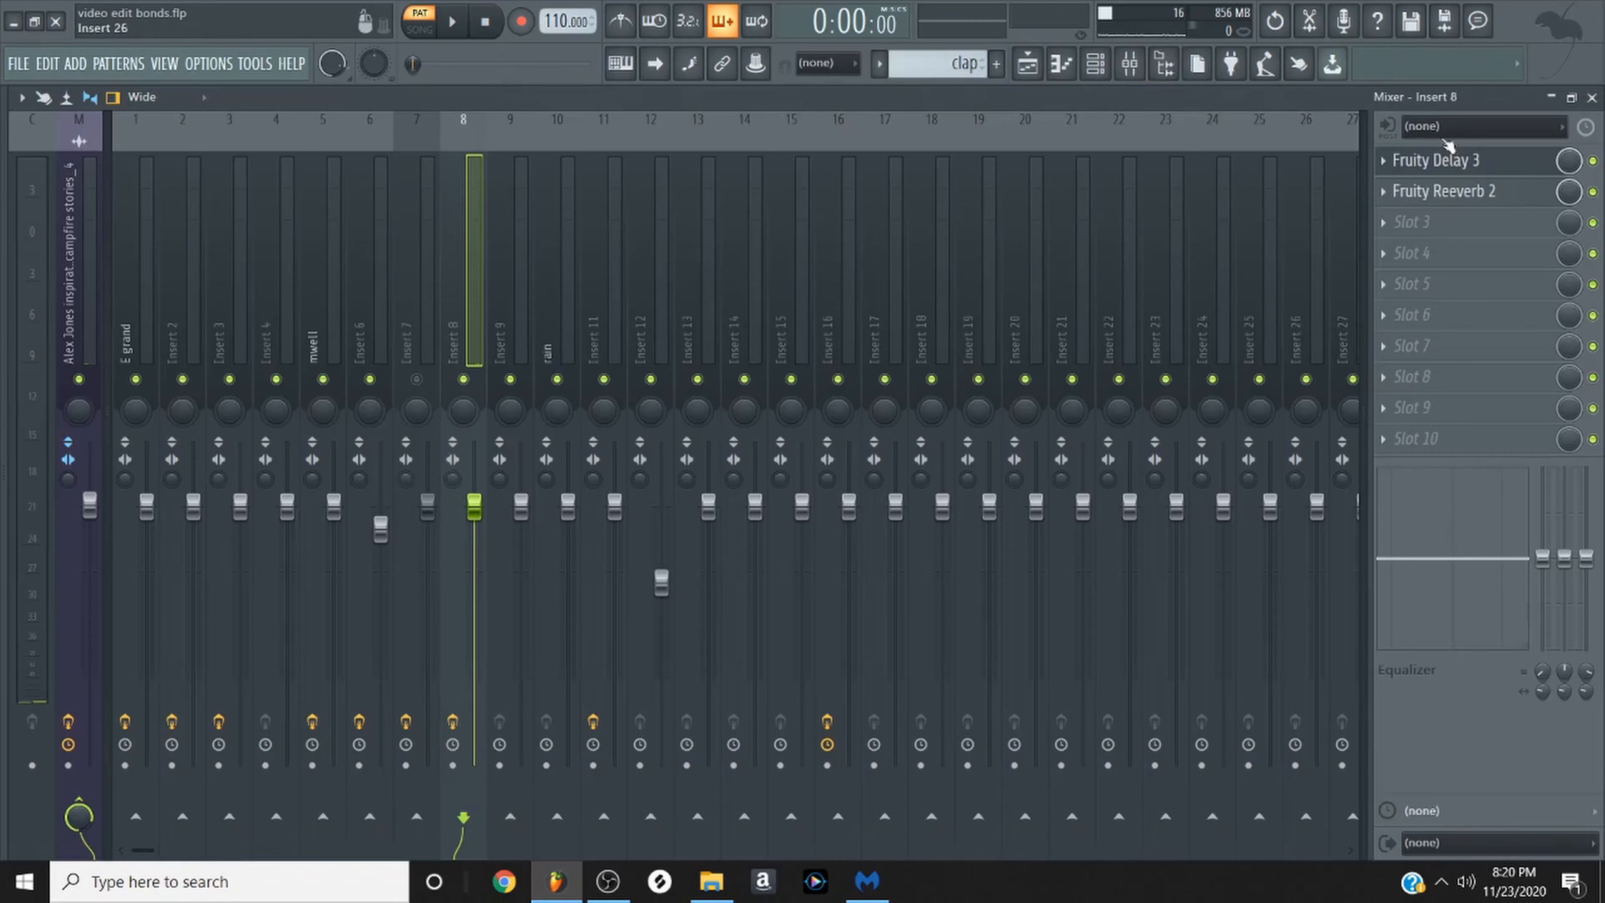
{"action": "left_click", "coordinate": [1503, 163]}
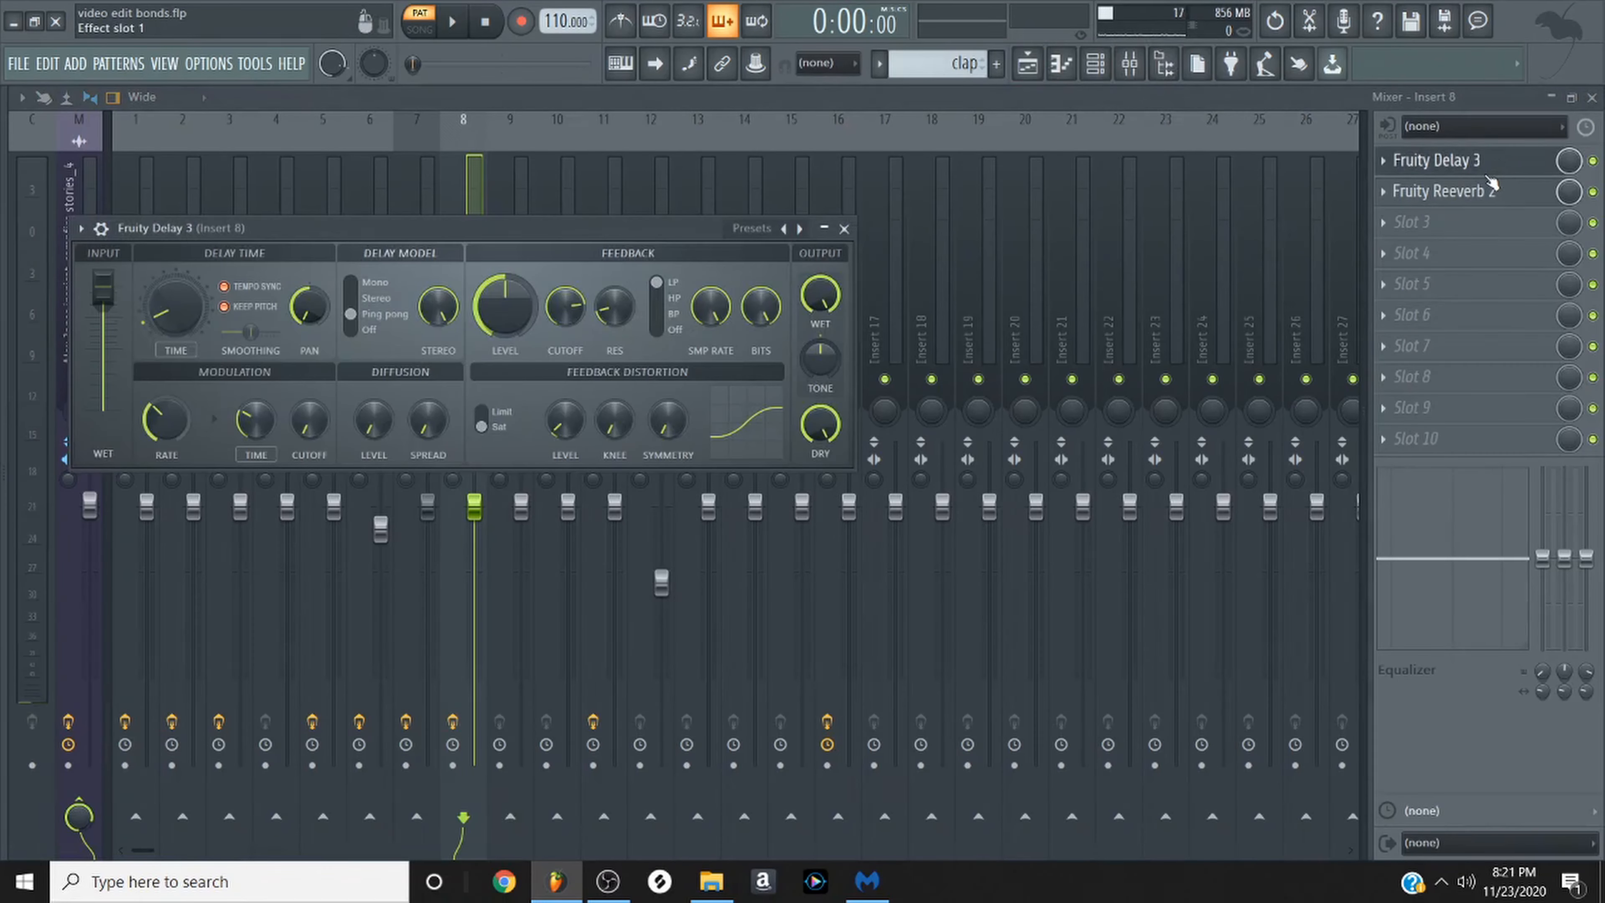
{"action": "left_click", "coordinate": [1489, 191]}
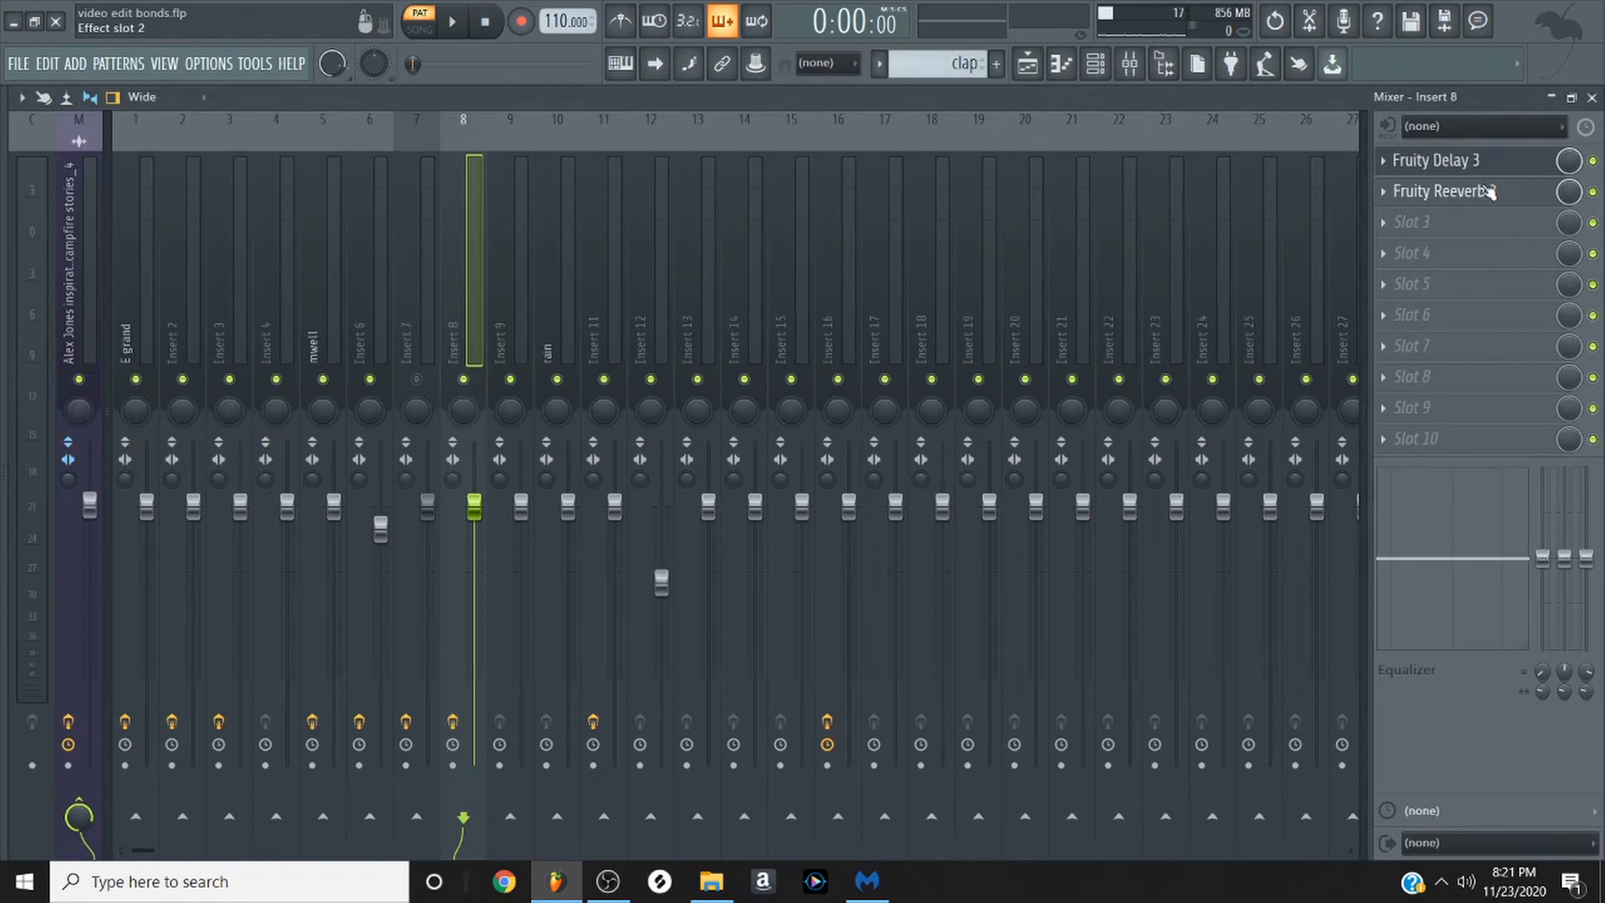
Return to the playlist with the kick pattern selected and review the arrangement from bar 65 through its ending.
{"action": "left_click", "coordinate": [1030, 65]}
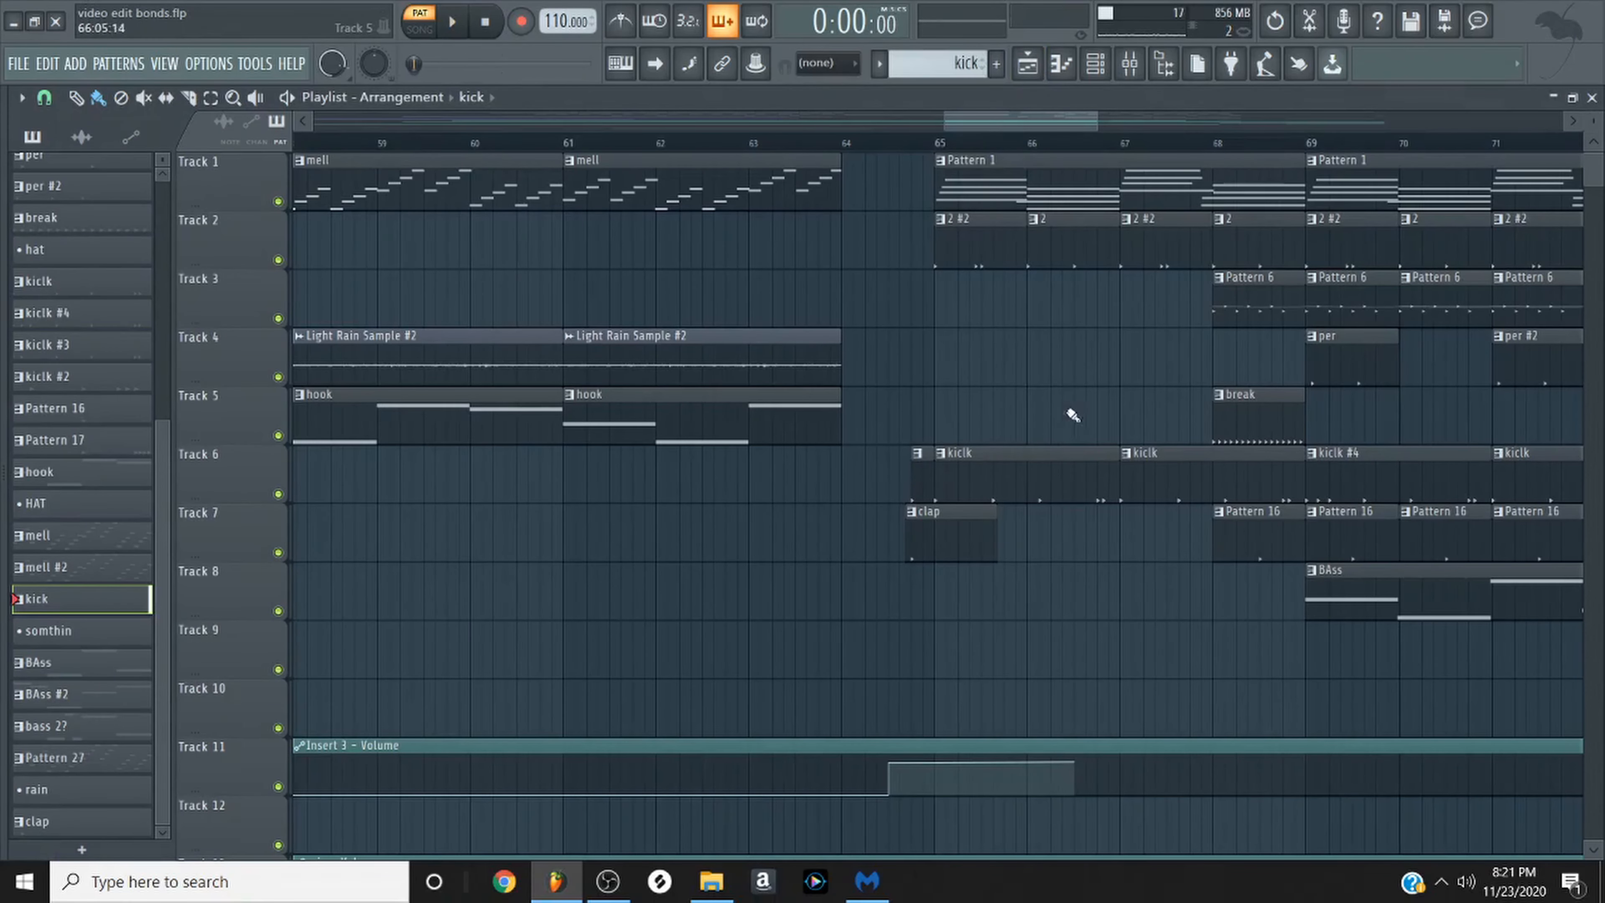
{"action": "scroll", "coordinate": [1072, 414], "scroll_direction": "down", "scroll_amount": 4}
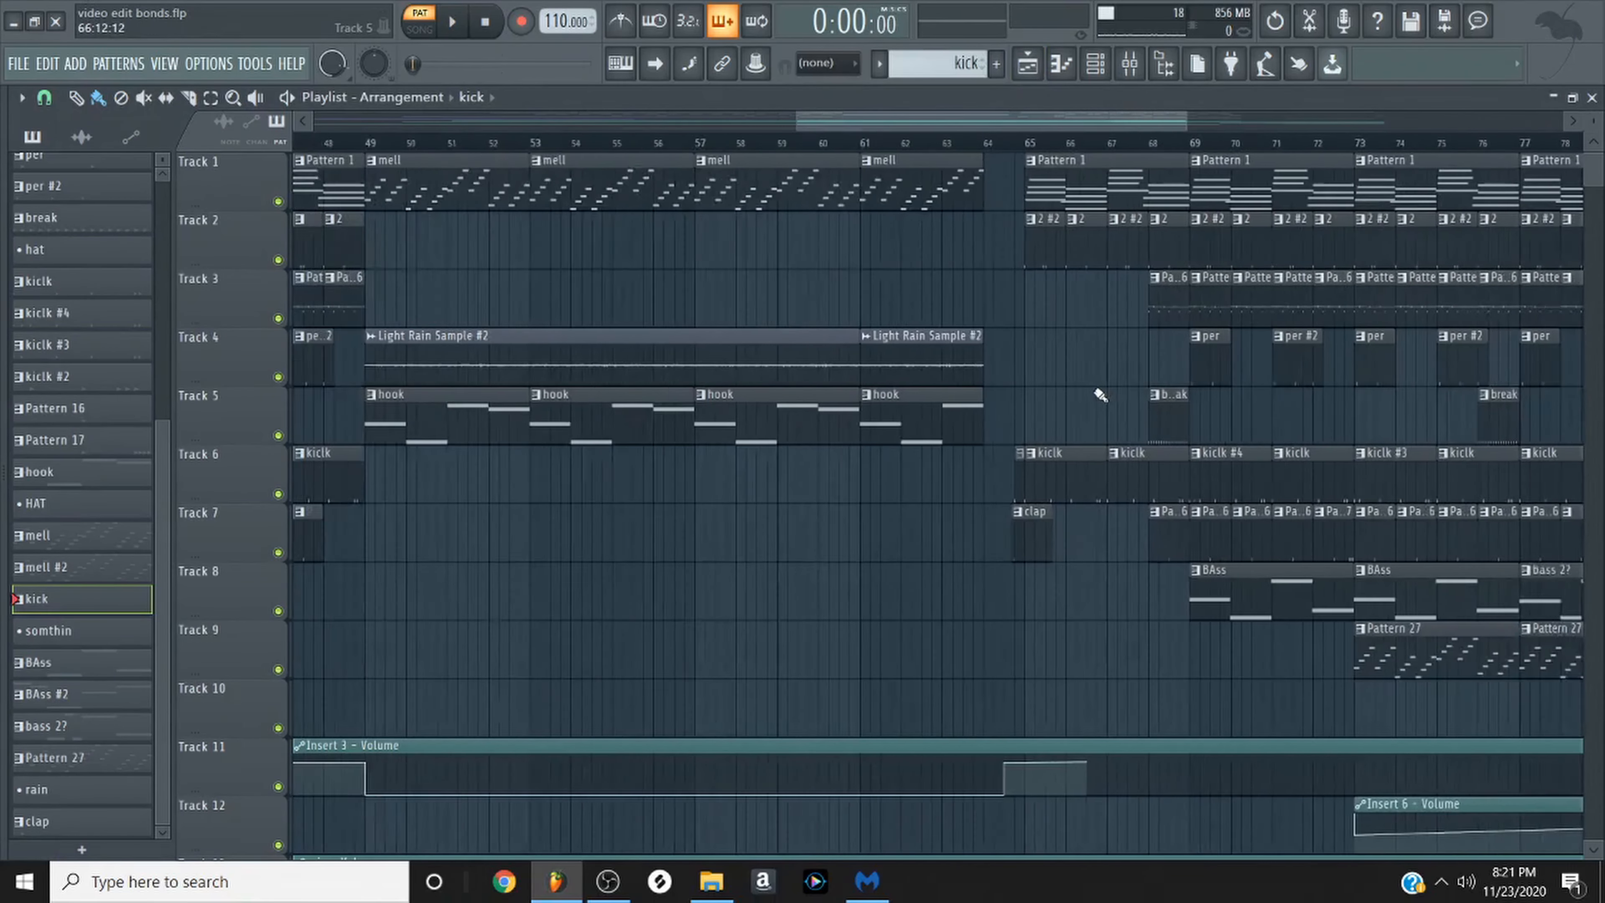
{"action": "scroll", "coordinate": [1099, 395], "scroll_direction": "down", "scroll_amount": 1}
{"action": "scroll", "coordinate": [1118, 517], "scroll_direction": "down", "scroll_amount": 5}
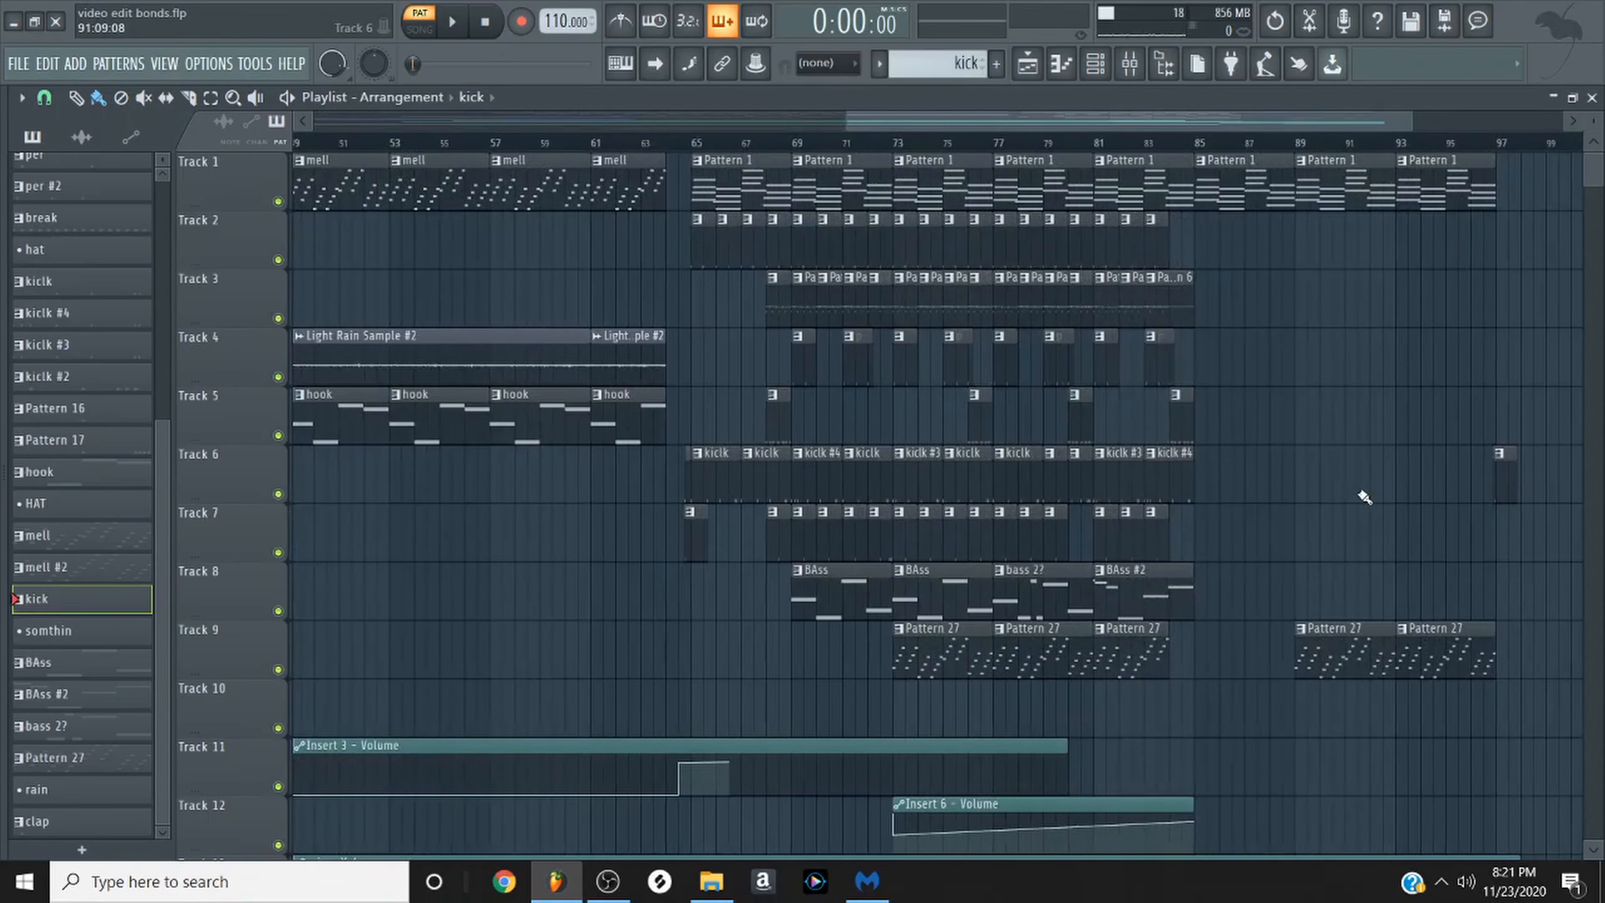
{"action": "scroll", "coordinate": [1364, 496], "scroll_direction": "up", "scroll_amount": 5}
{"action": "scroll", "coordinate": [1019, 513], "scroll_direction": "down", "scroll_amount": 8}
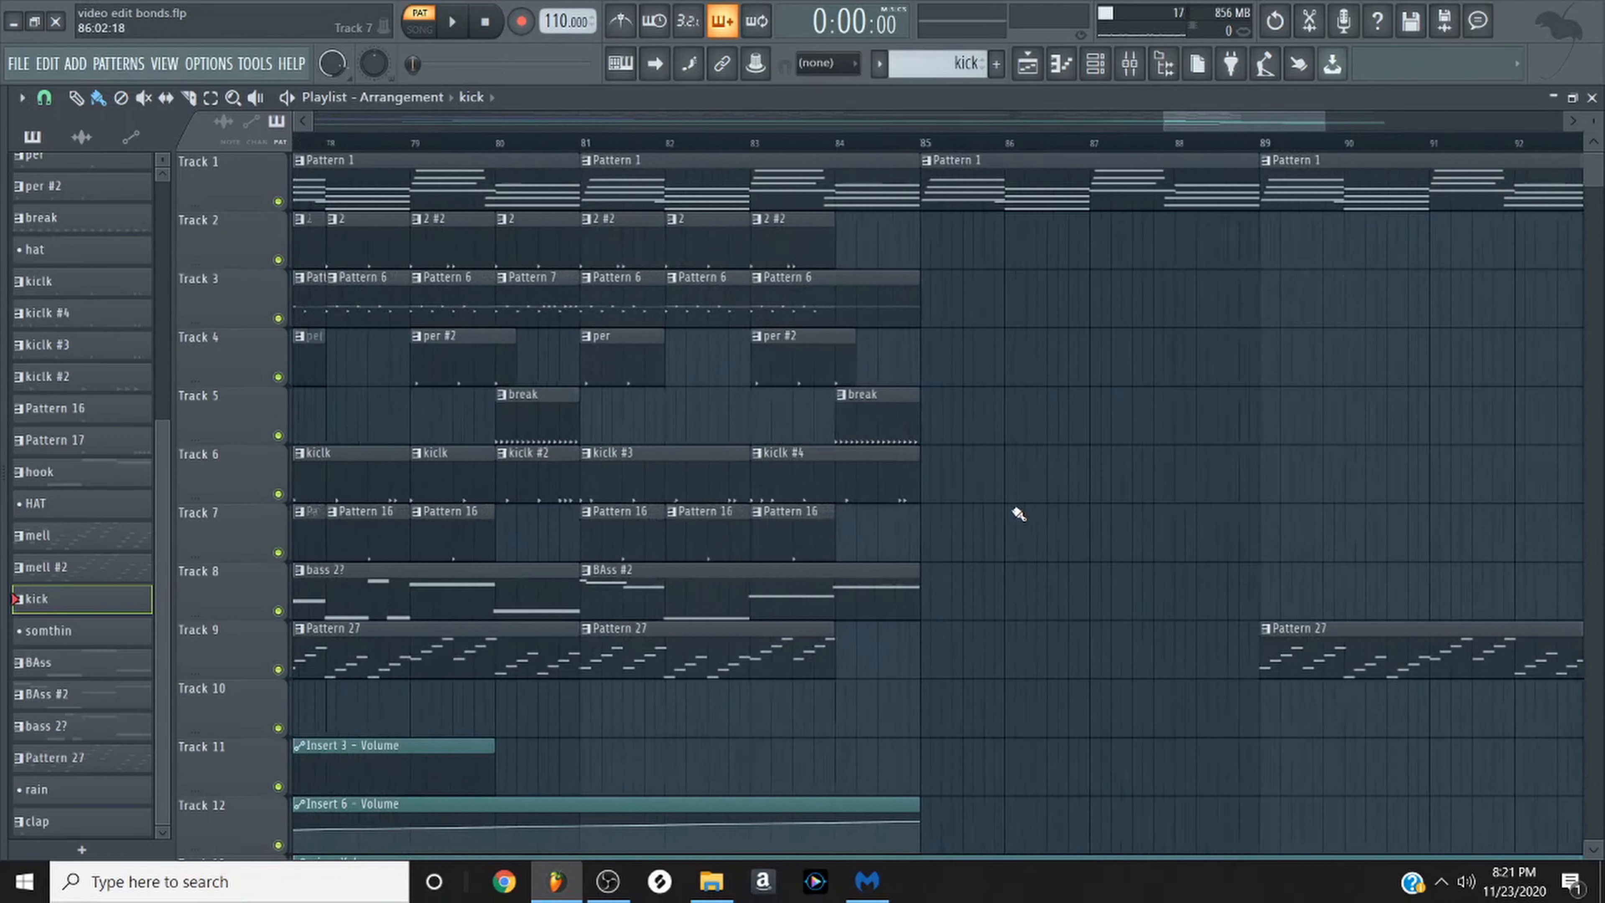
{"action": "scroll", "coordinate": [1018, 513], "scroll_direction": "down", "scroll_amount": 3}
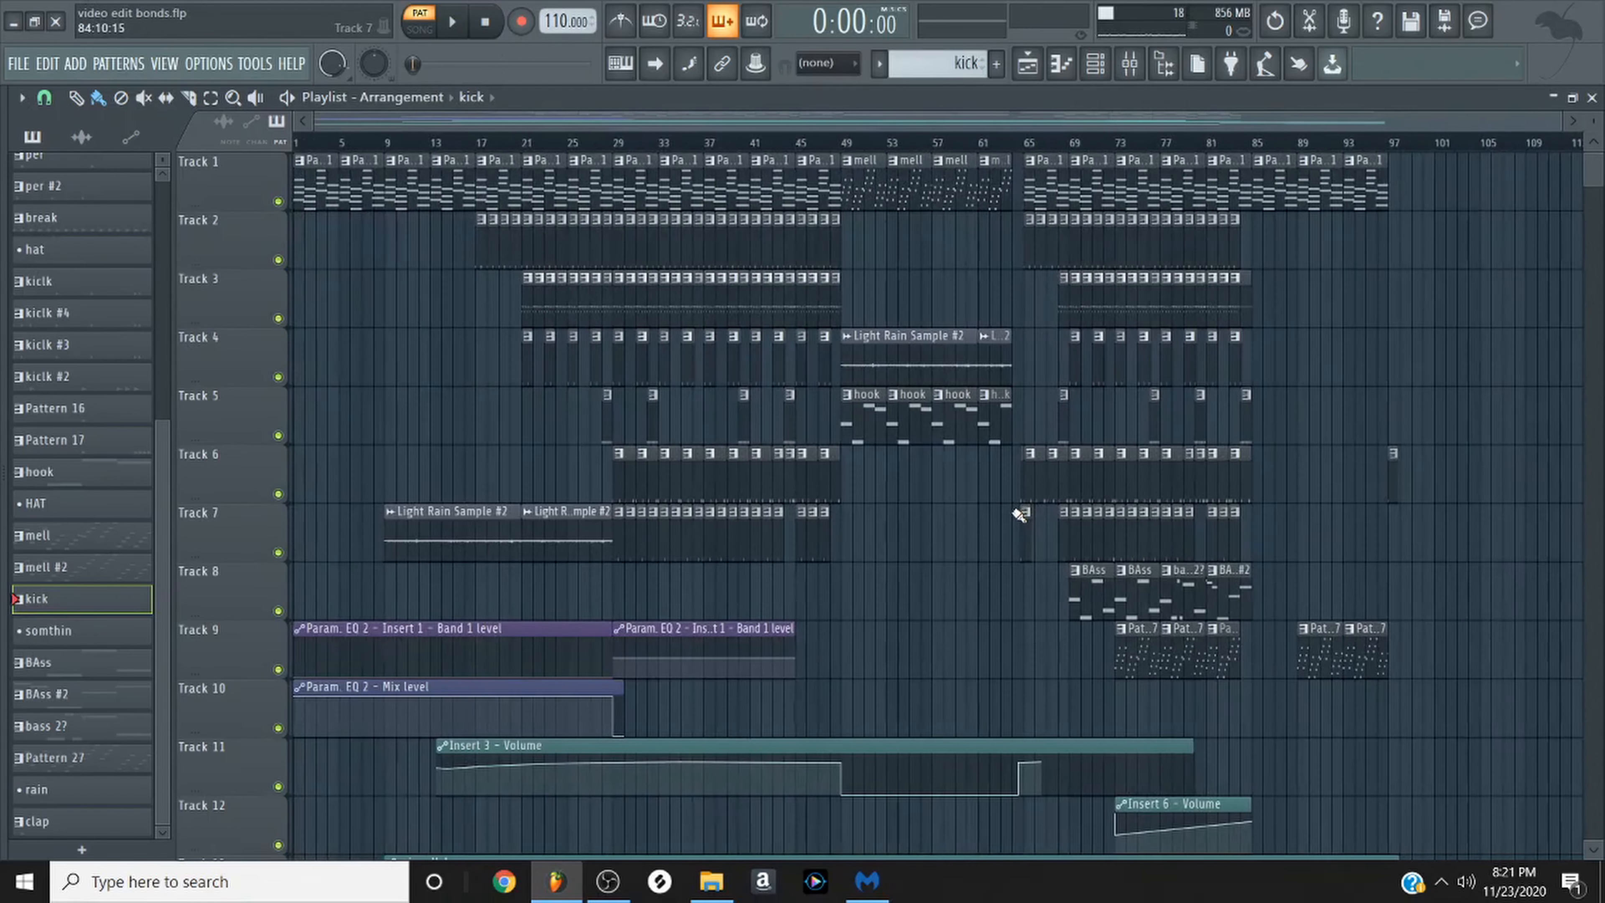
Examine the volume automation clips on playlist Tracks 11 to 16, including rain, E grand and Insert 6.
{"action": "scroll", "coordinate": [918, 576], "scroll_direction": "down", "scroll_amount": 6}
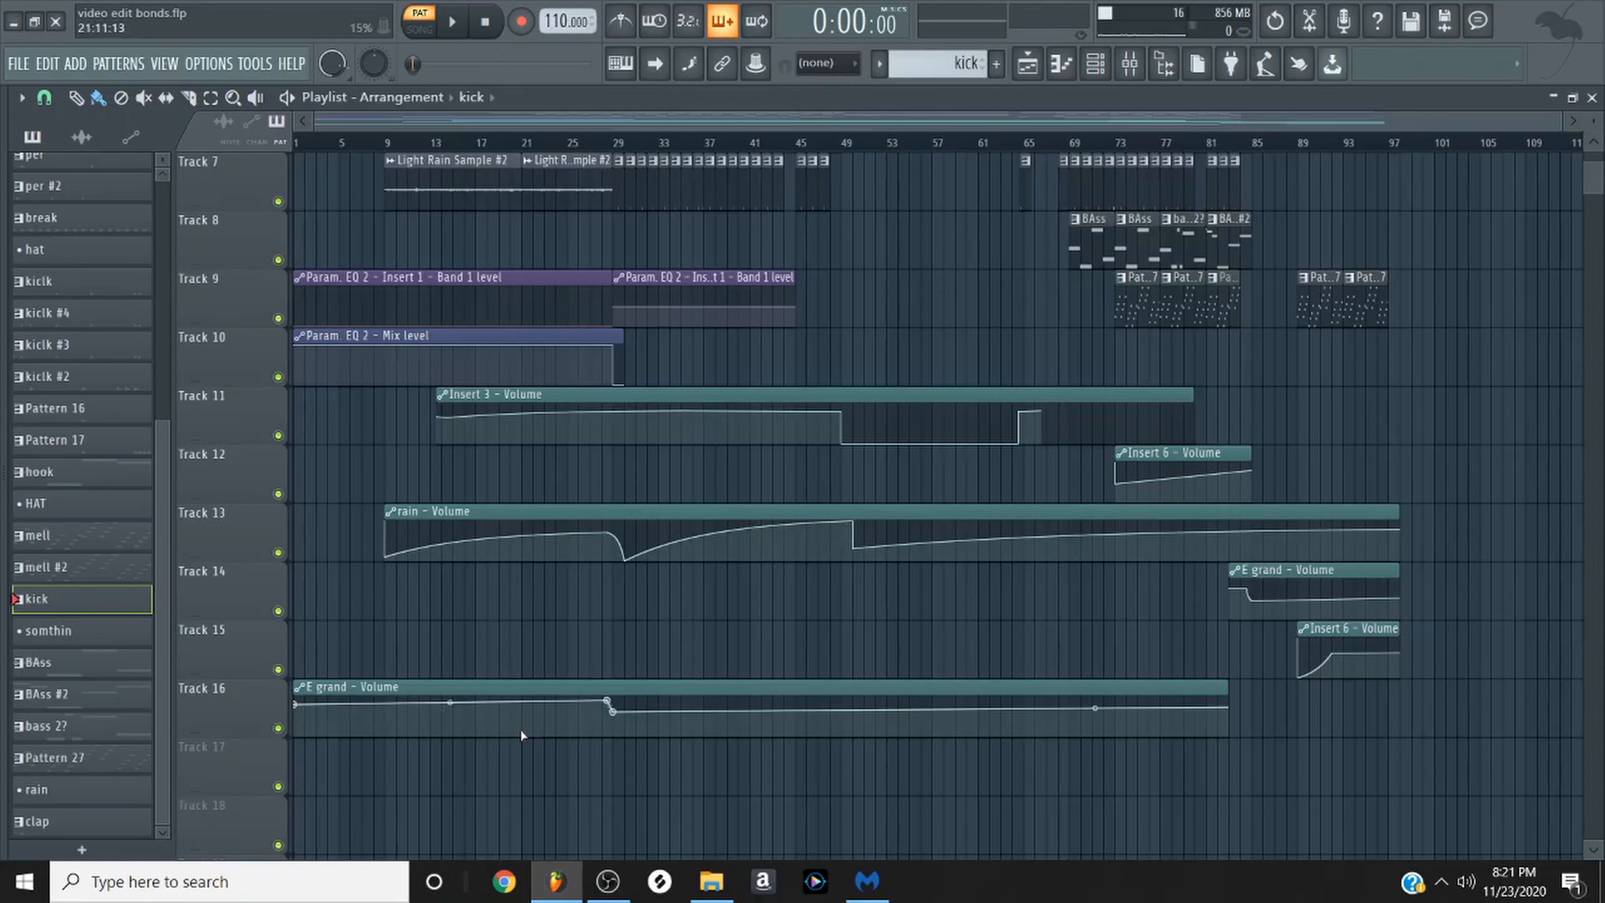
{"action": "scroll", "coordinate": [405, 458], "scroll_direction": "up", "scroll_amount": 6}
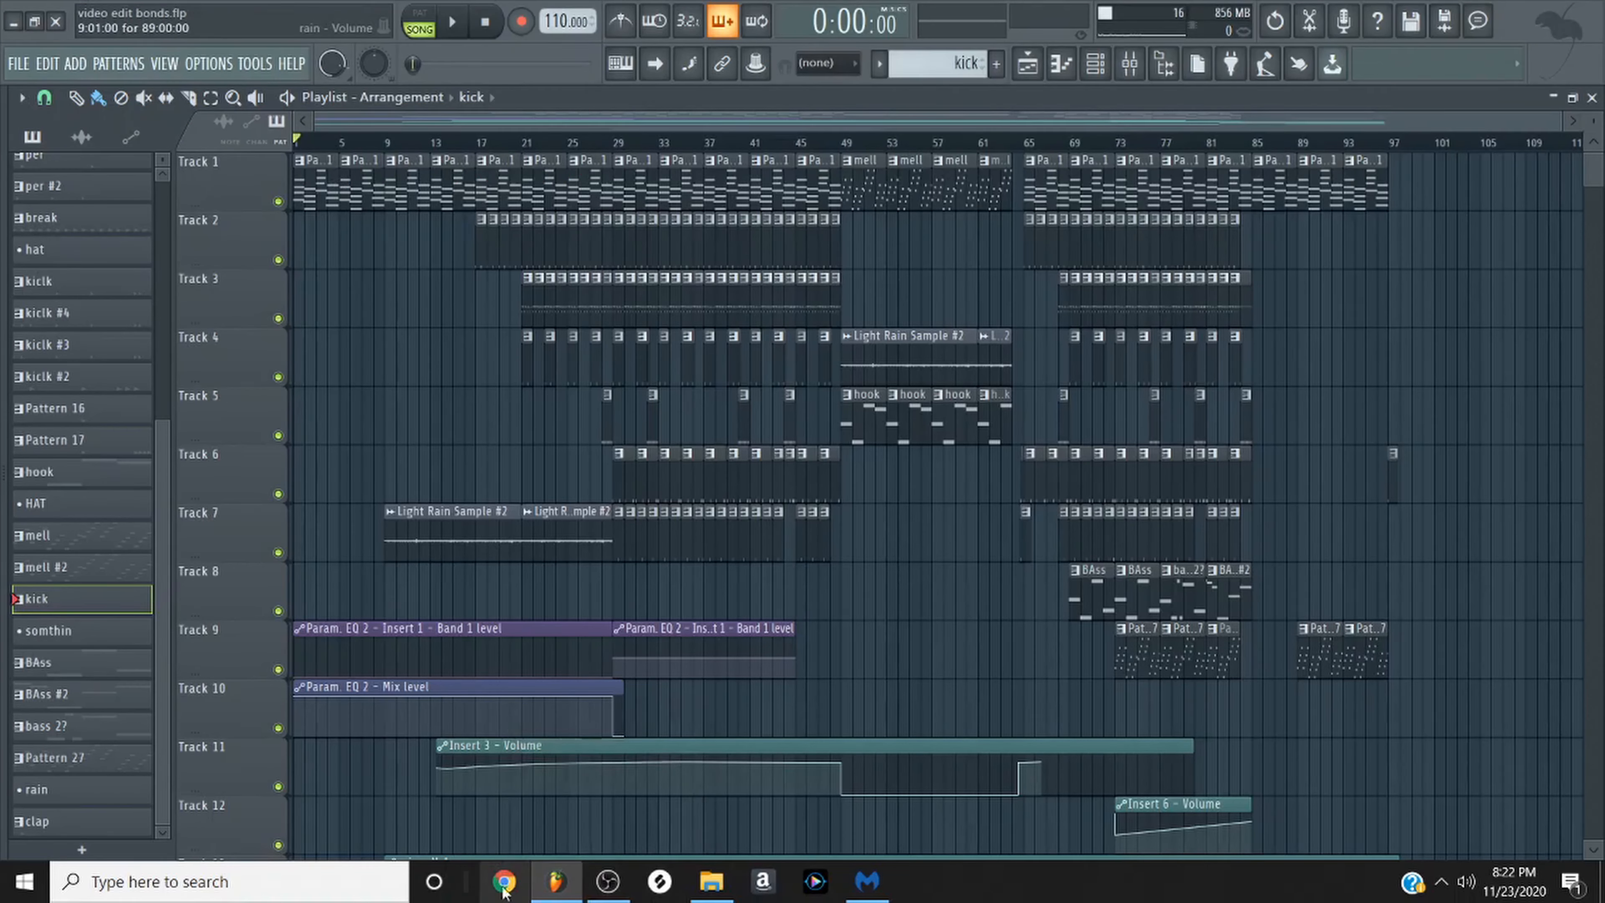
{"action": "mouse_move", "coordinate": [557, 898]}
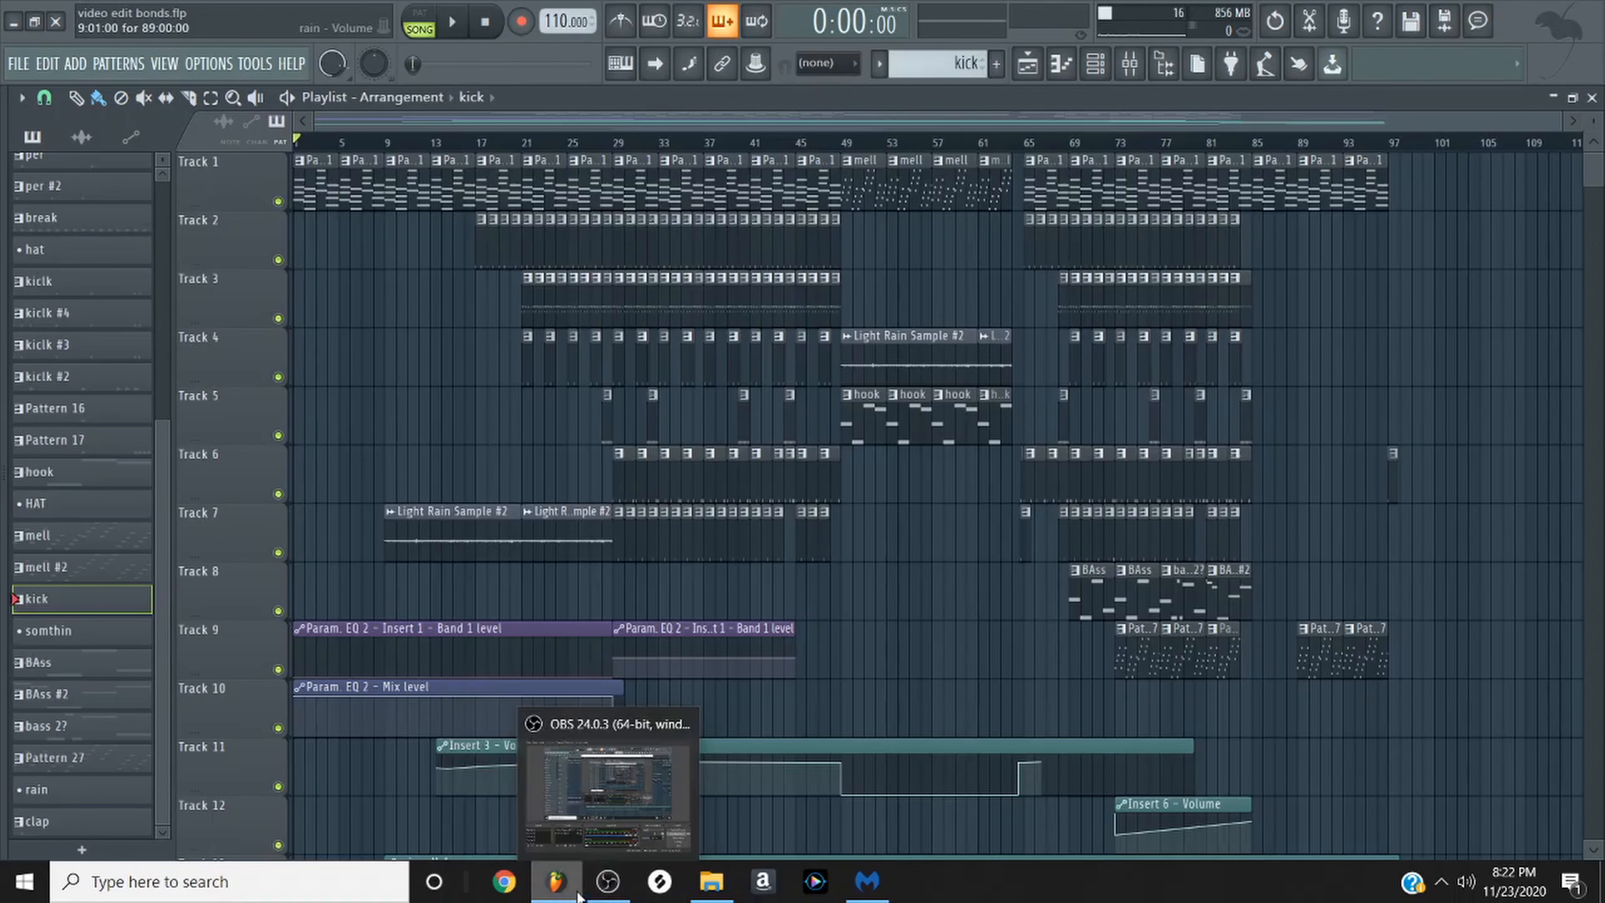